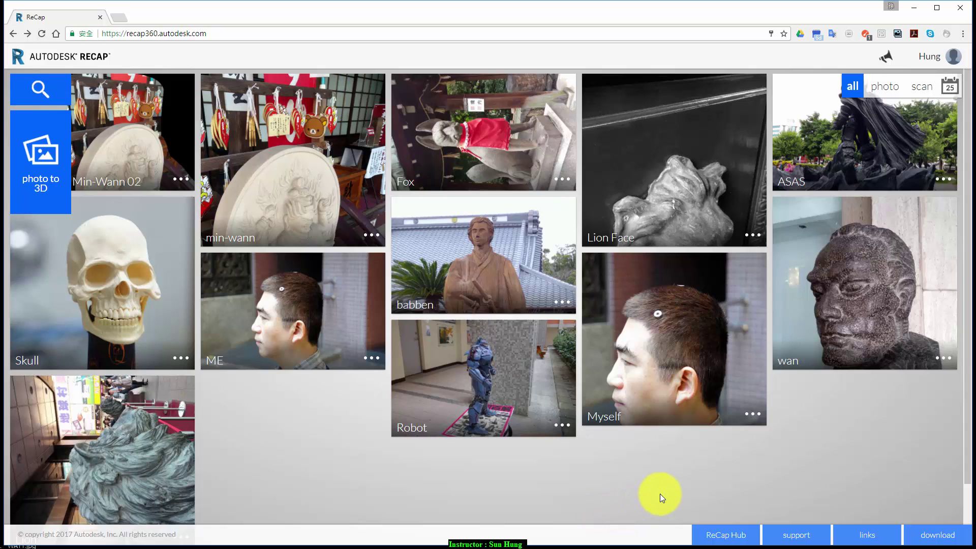
Open the wan project, check its obj and rcm download formats, and load its 3D model.
click(873, 335)
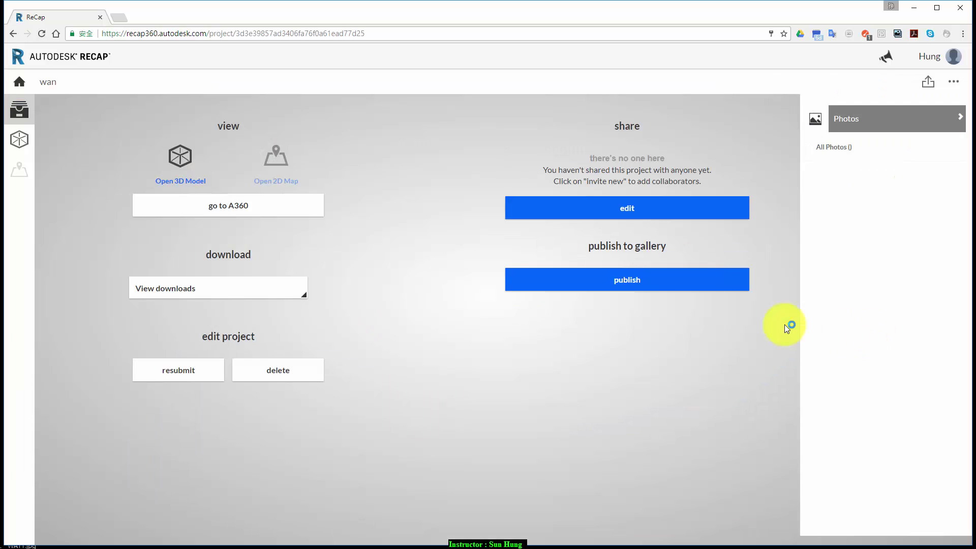
click(207, 297)
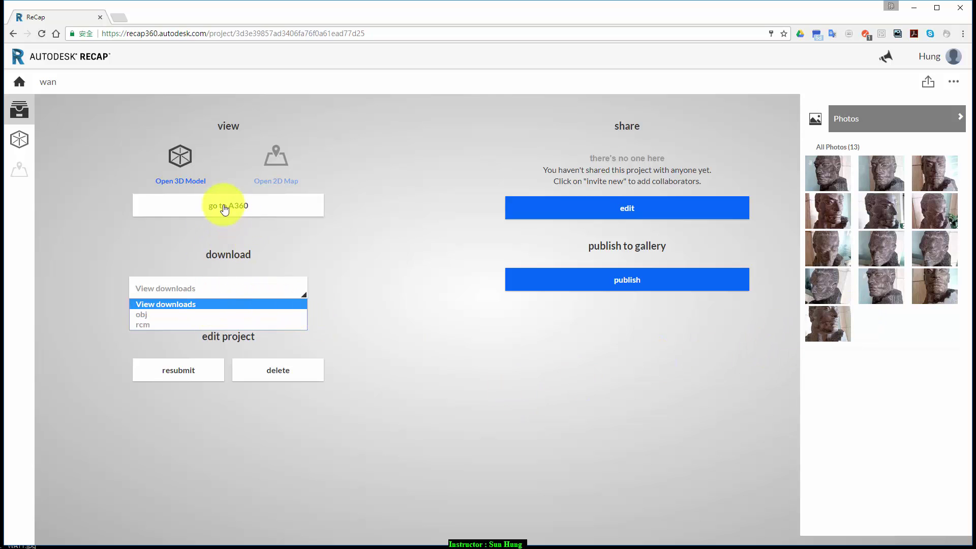
click(176, 171)
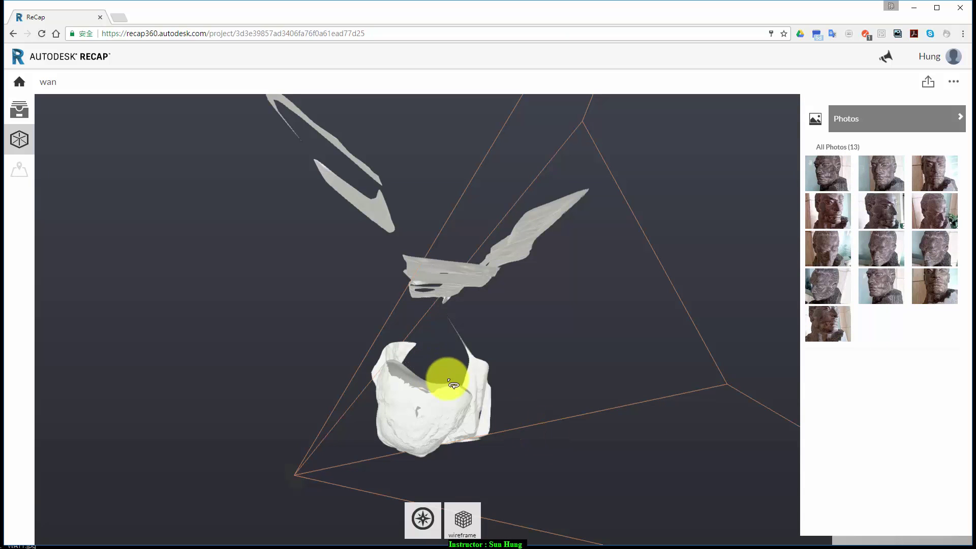
Turn the wan bust to face front and switch its display from photo texture to grey shaded mesh.
mouse_move(447, 379)
mouse_down()
mouse_move(469, 243)
mouse_move(451, 207)
mouse_move(558, 282)
mouse_up()
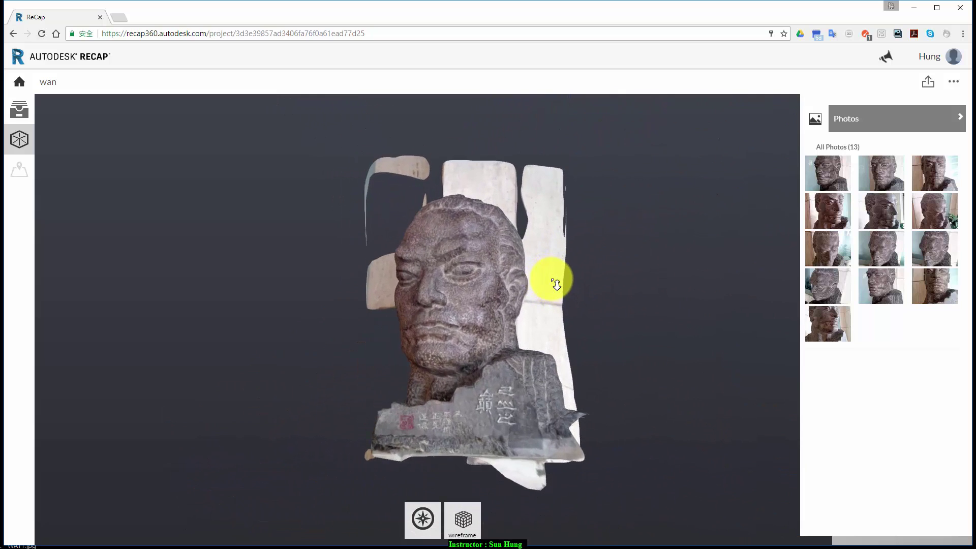
scroll(556, 278, up, 3)
click(447, 532)
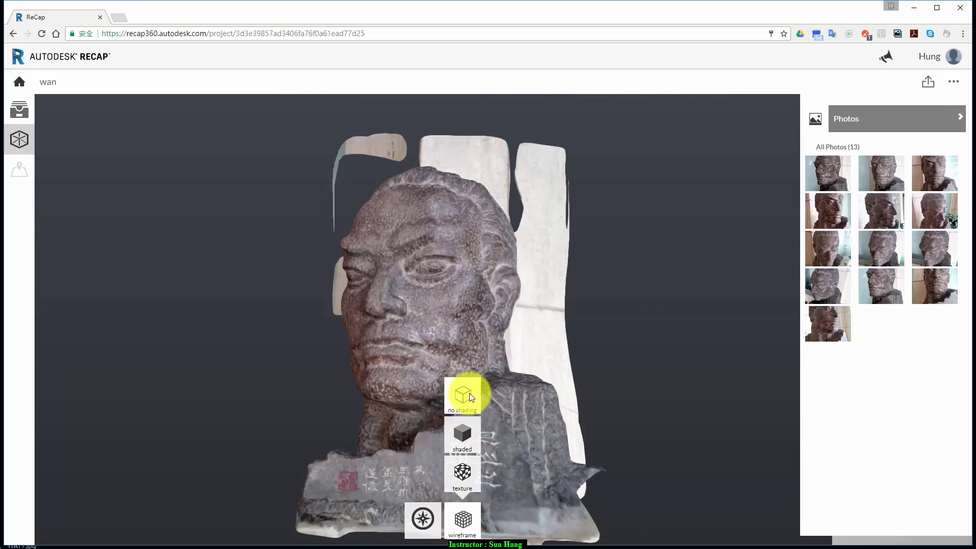
click(467, 468)
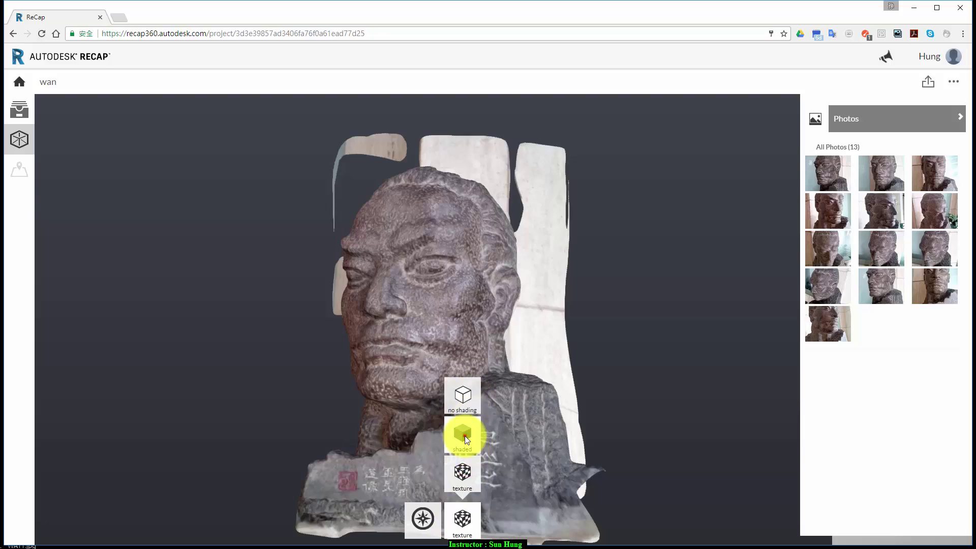
click(463, 435)
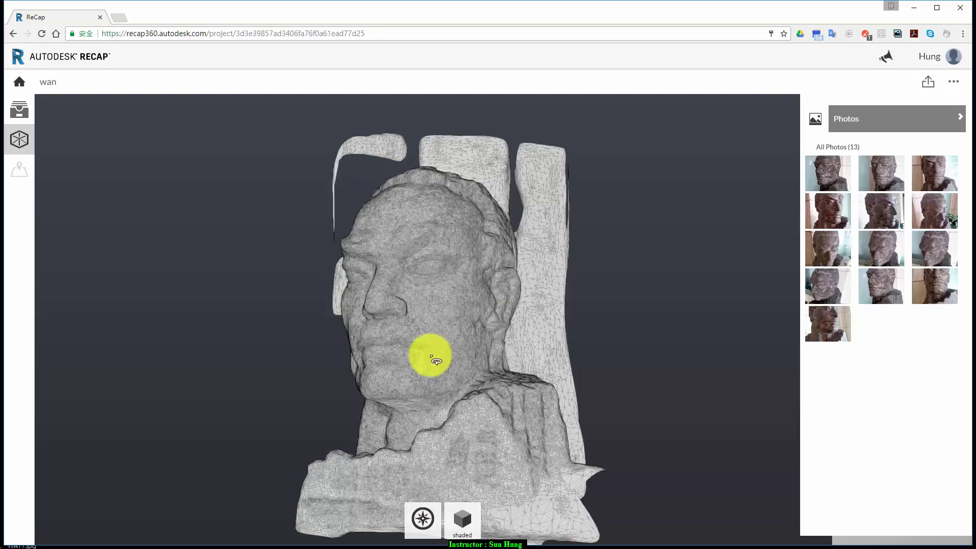
scroll(432, 356, down, 3)
scroll(431, 369, up, 3)
scroll(431, 351, up, 3)
scroll(430, 343, down, 2)
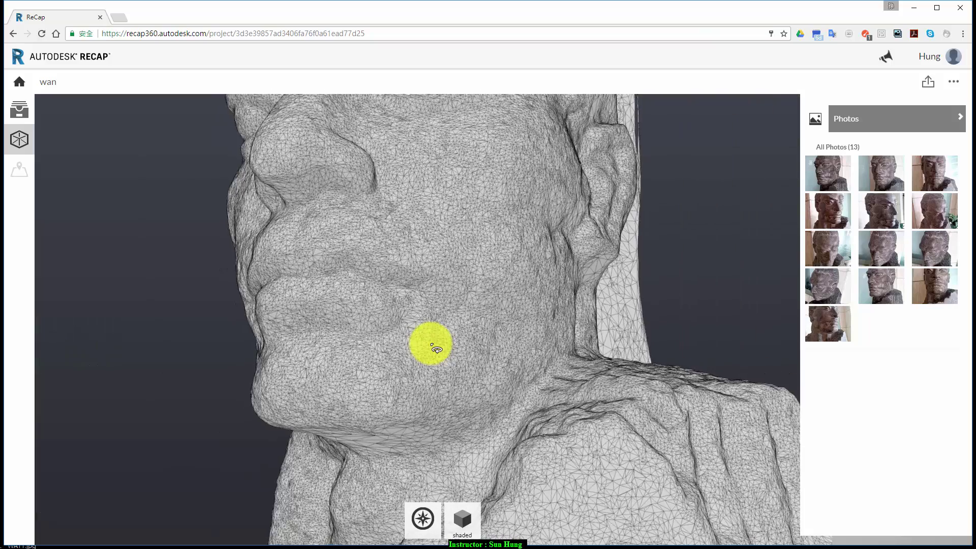
scroll(434, 347, down, 2)
scroll(431, 345, down, 3)
mouse_move(430, 345)
mouse_down()
mouse_move(451, 331)
mouse_move(480, 458)
mouse_move(500, 473)
mouse_up()
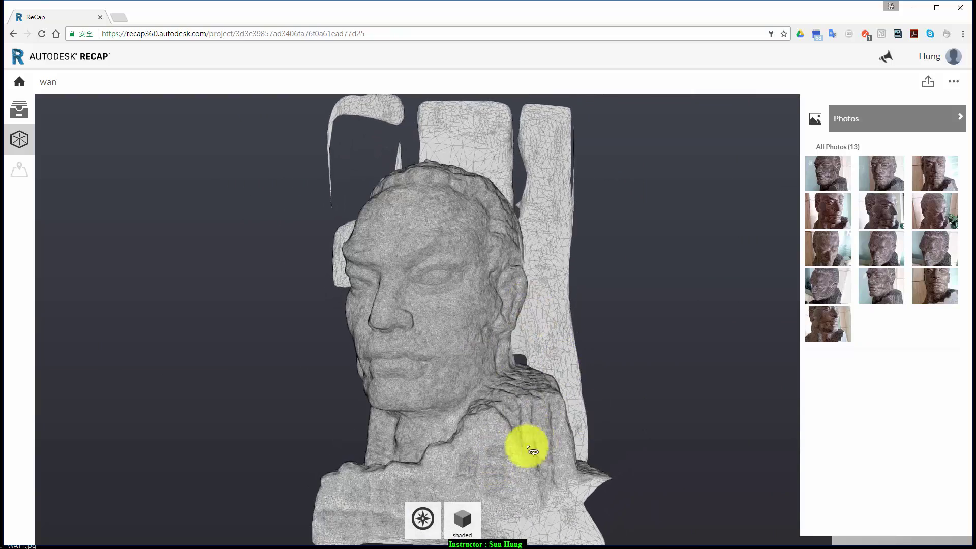
Switch the wan bust back to textured display and view it from front, below and above.
click(473, 516)
click(466, 437)
click(468, 473)
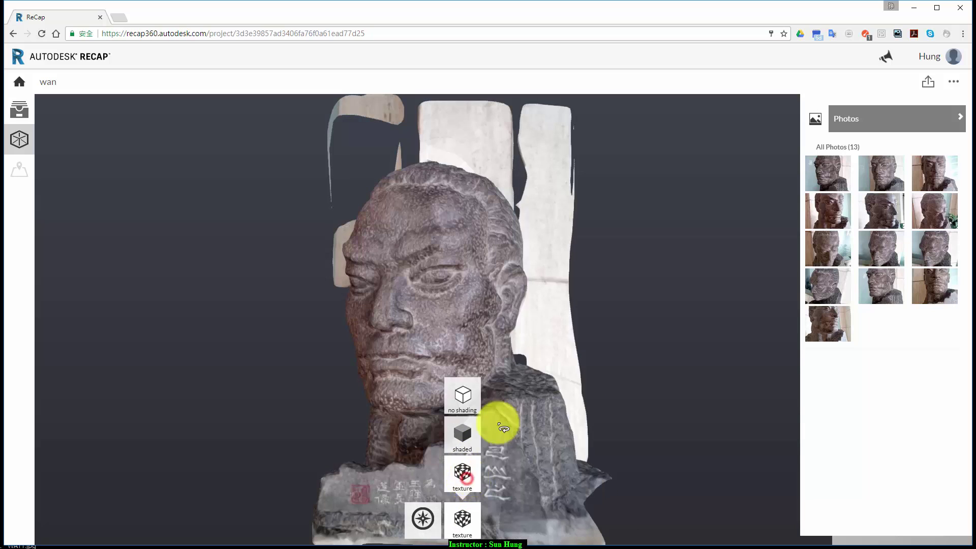
mouse_move(547, 404)
mouse_down()
mouse_move(528, 394)
mouse_move(536, 392)
mouse_up()
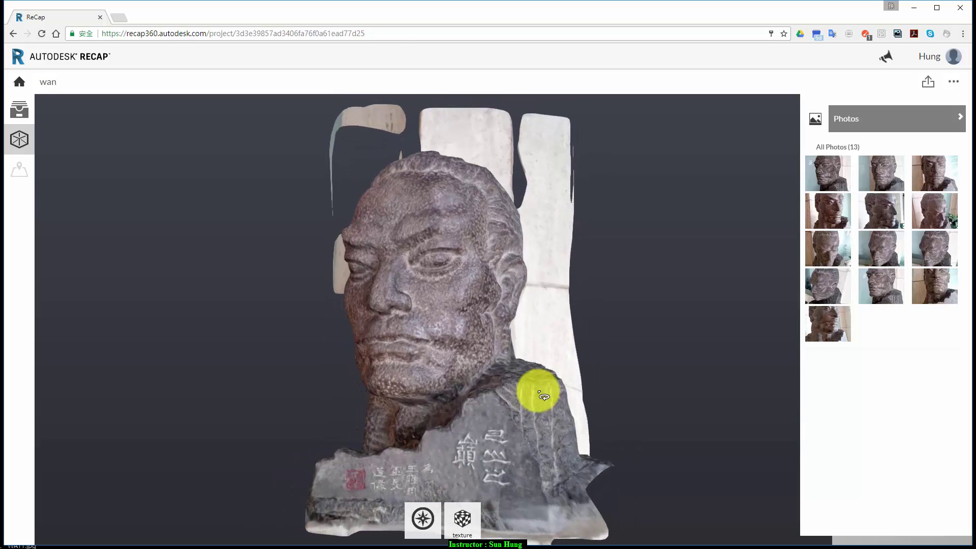
mouse_move(486, 340)
mouse_down()
mouse_move(545, 370)
mouse_move(484, 366)
mouse_move(299, 316)
mouse_move(272, 170)
mouse_move(356, 300)
mouse_move(475, 395)
mouse_move(536, 414)
mouse_move(523, 383)
mouse_move(514, 386)
mouse_up()
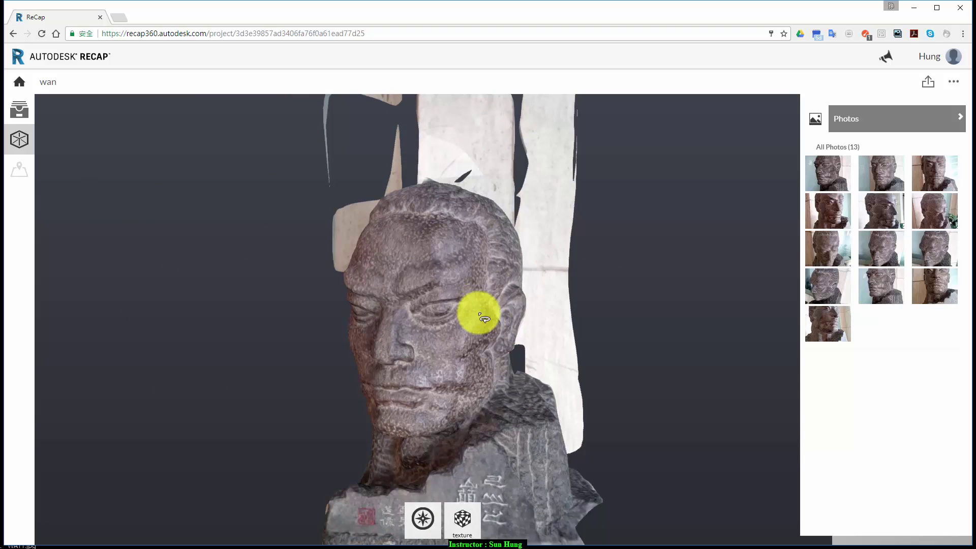
drag(459, 325, 459, 255)
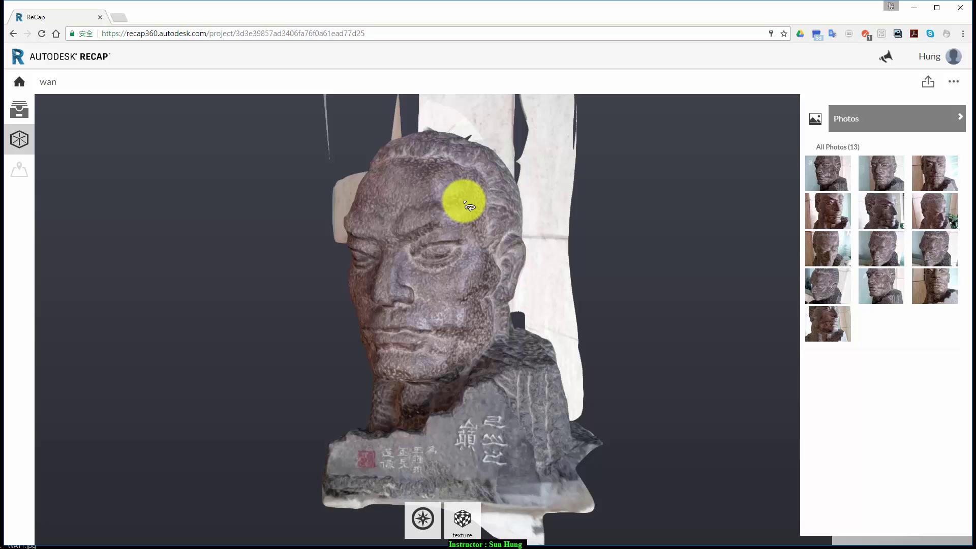
mouse_move(881, 286)
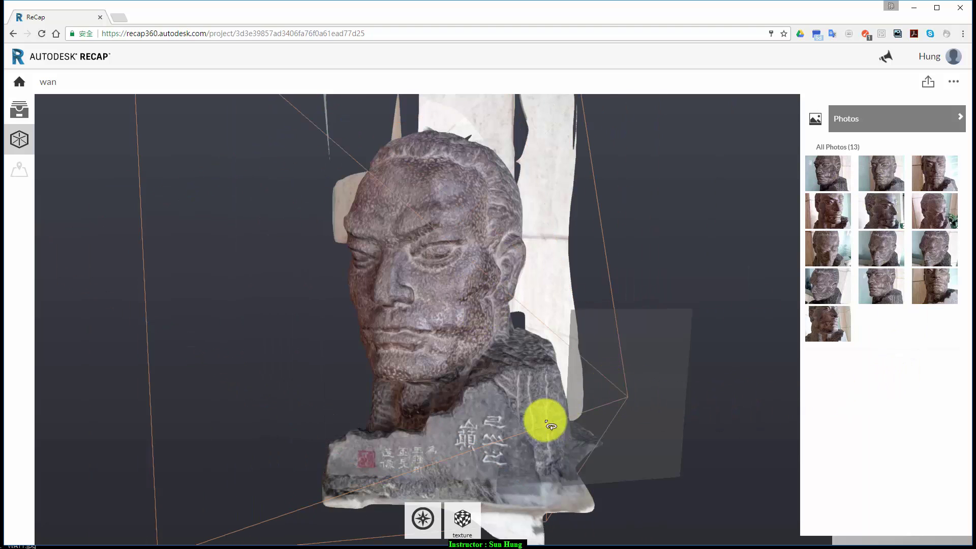
Return to the Dashboard and load the min-wann project's 3D model.
click(21, 84)
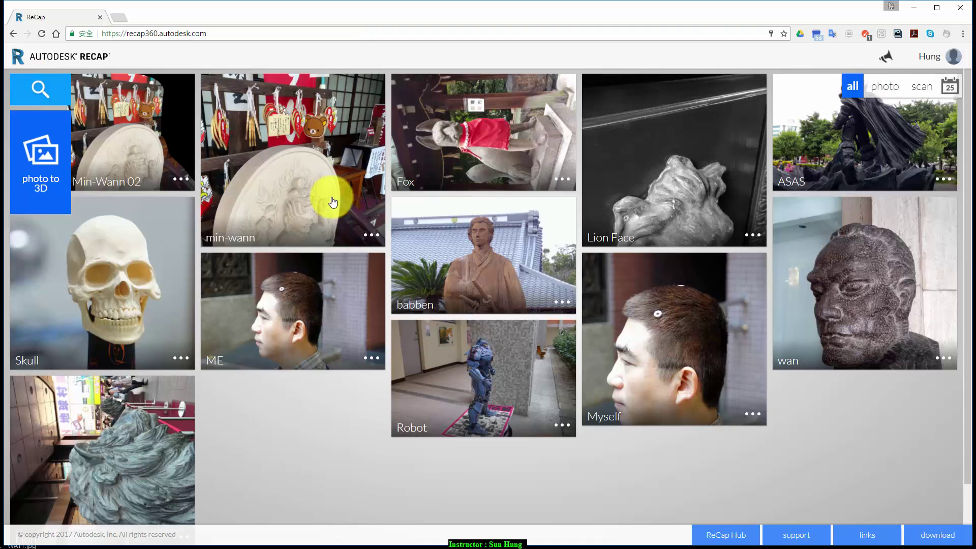
click(333, 202)
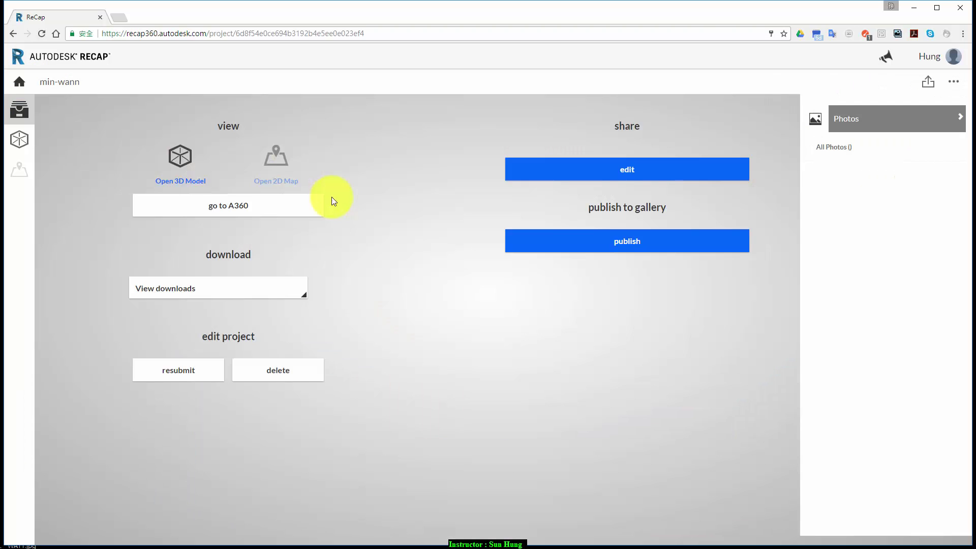
click(173, 178)
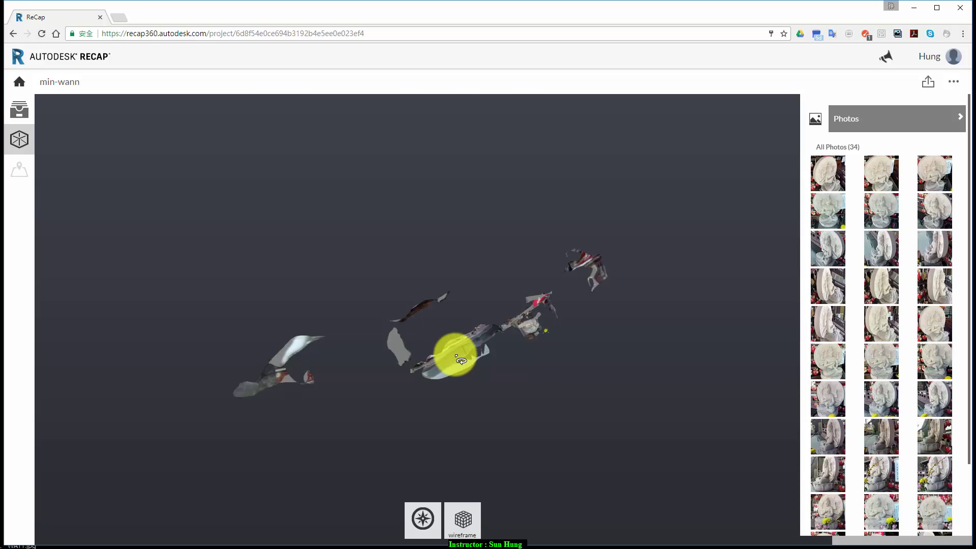
Orbit, zoom and pan around the min-wann shrine statue and its heart plaques.
drag(455, 356, 436, 223)
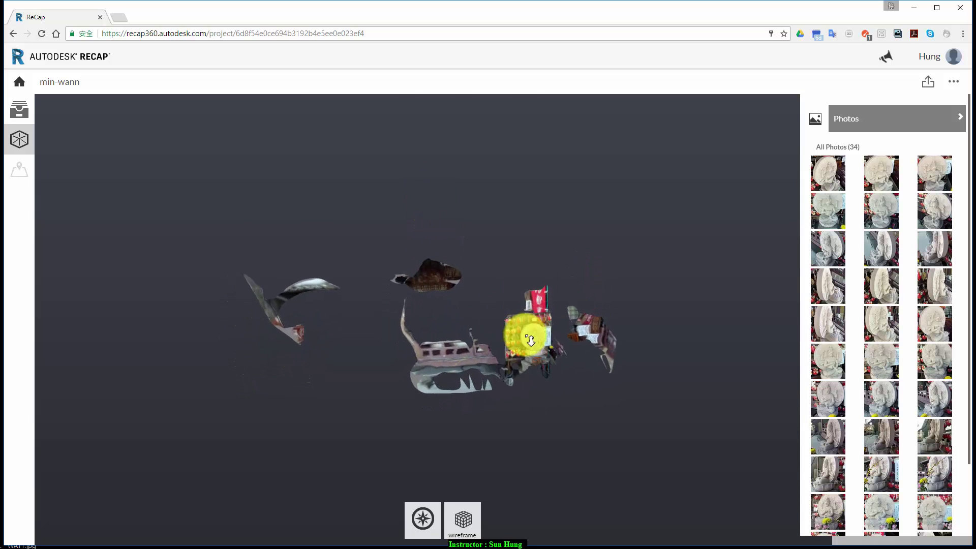
scroll(534, 343, up, 5)
scroll(531, 342, up, 3)
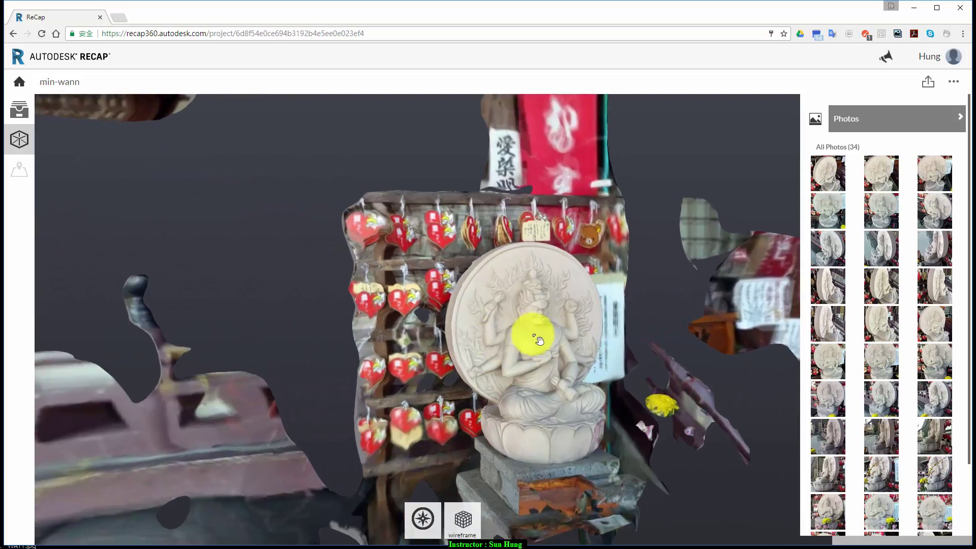
middle_drag(527, 334, 358, 268)
scroll(359, 269, up, 3)
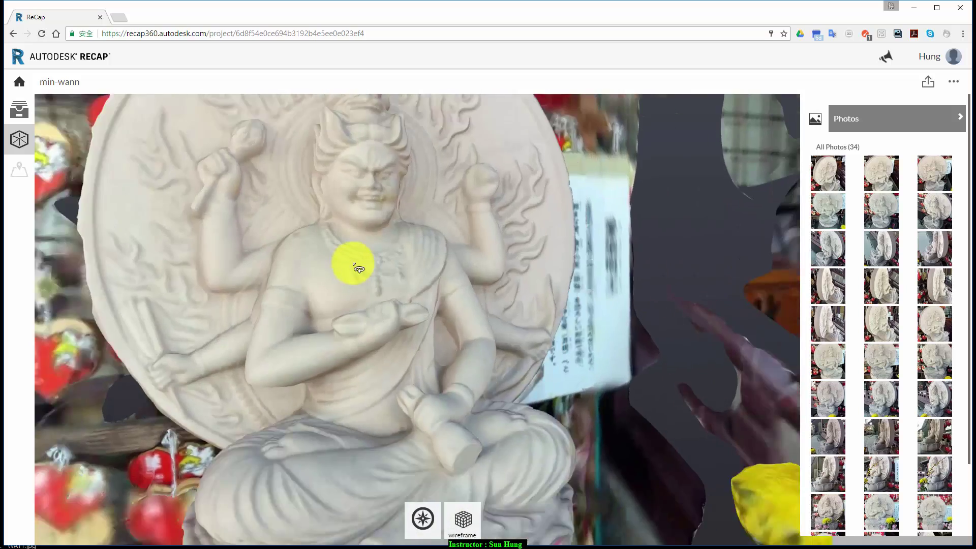
scroll(355, 264, down, 3)
scroll(349, 266, up, 5)
scroll(305, 269, down, 5)
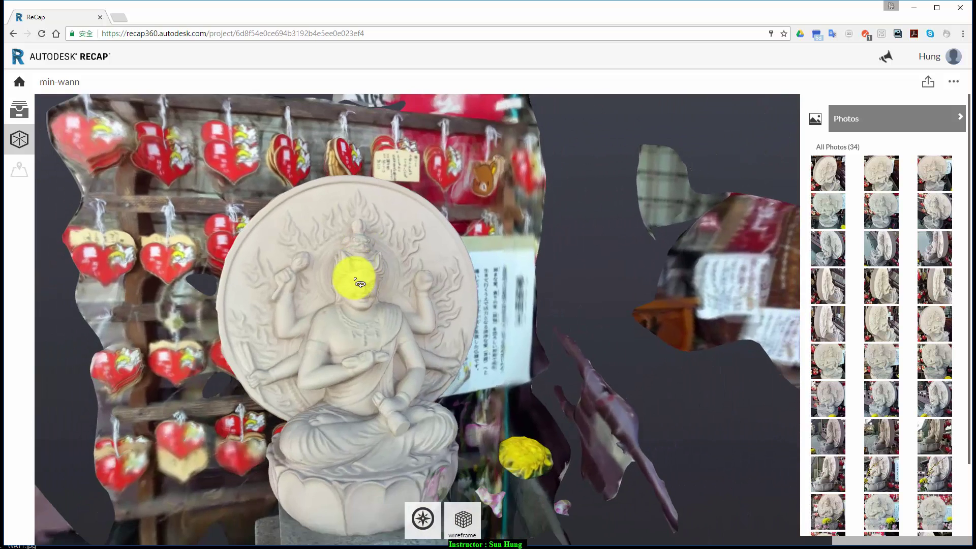
scroll(353, 283, up, 5)
scroll(356, 283, up, 3)
scroll(356, 283, down, 3)
scroll(353, 283, down, 2)
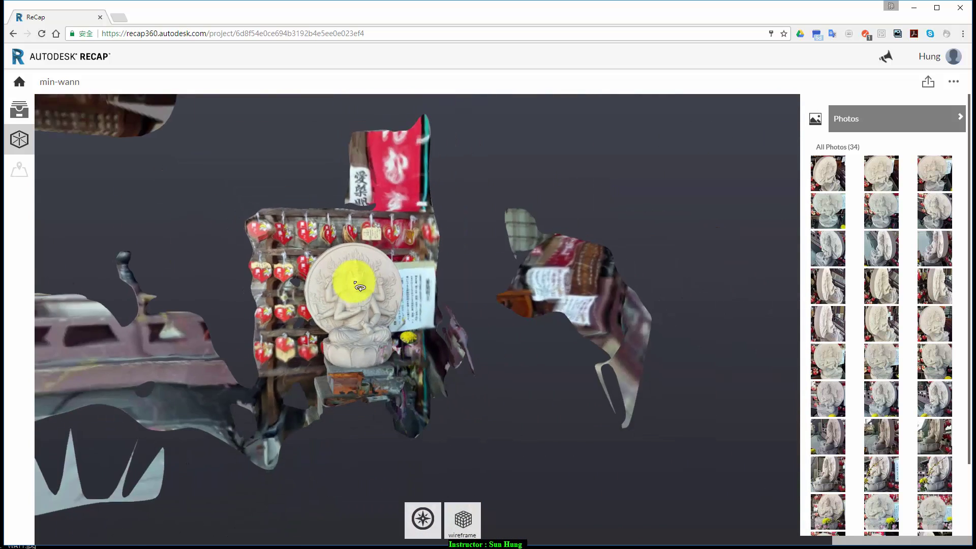
scroll(353, 283, down, 2)
middle_drag(353, 284, 575, 323)
drag(575, 322, 556, 316)
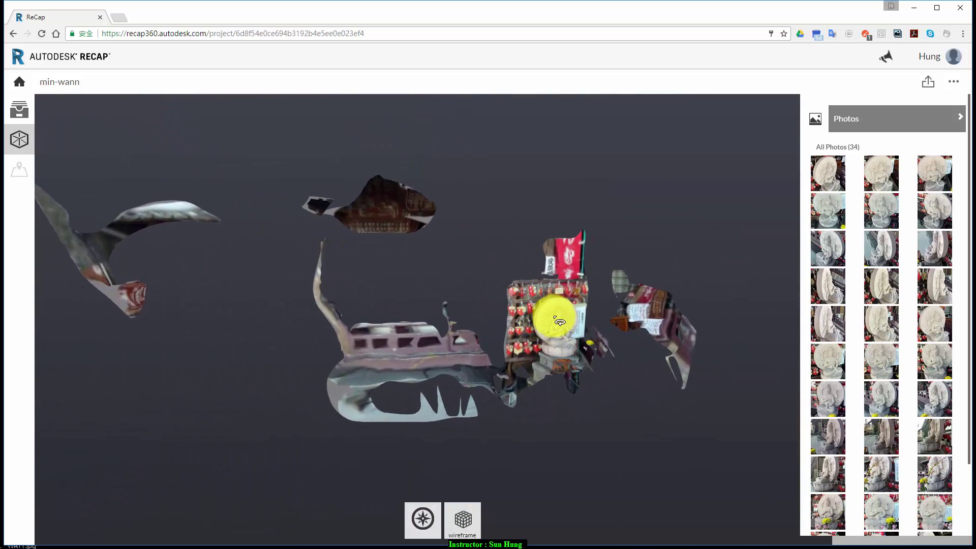
Load the Min-Wann 02 project's 3D model and orbit it to a front-on view of the statue.
click(19, 81)
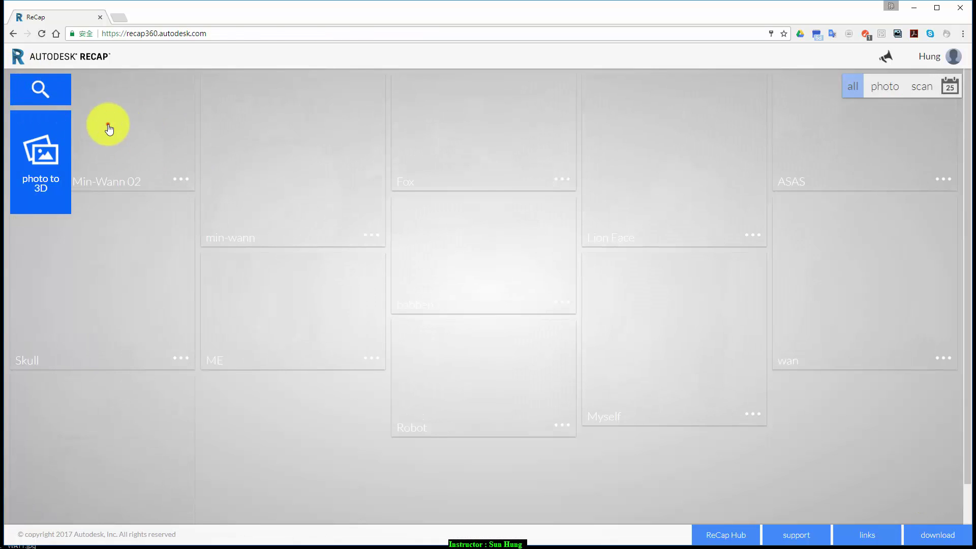
click(108, 124)
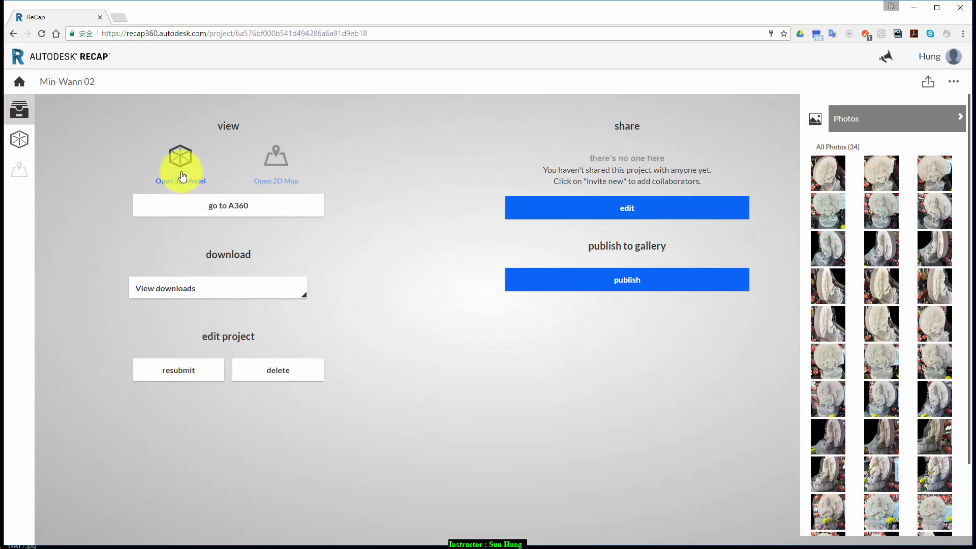
click(181, 161)
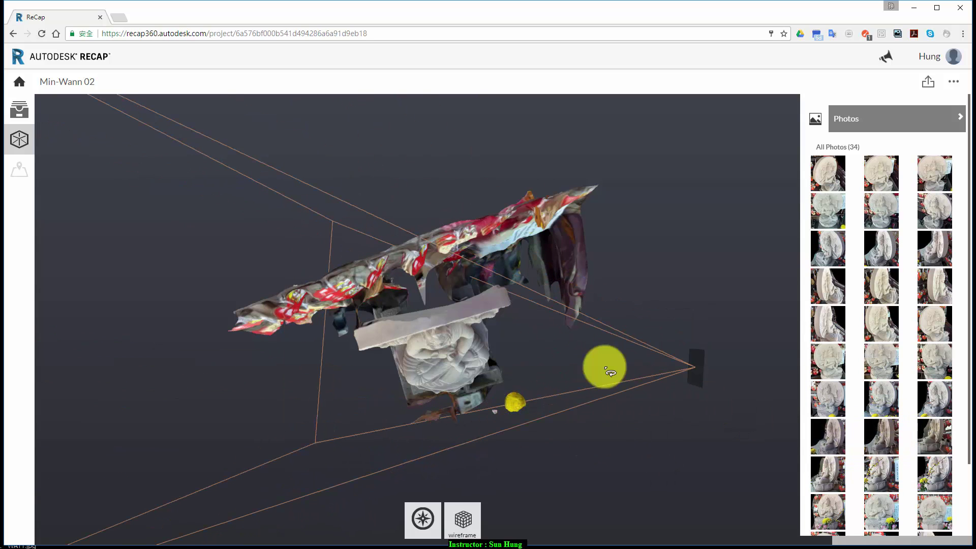
drag(426, 386, 358, 389)
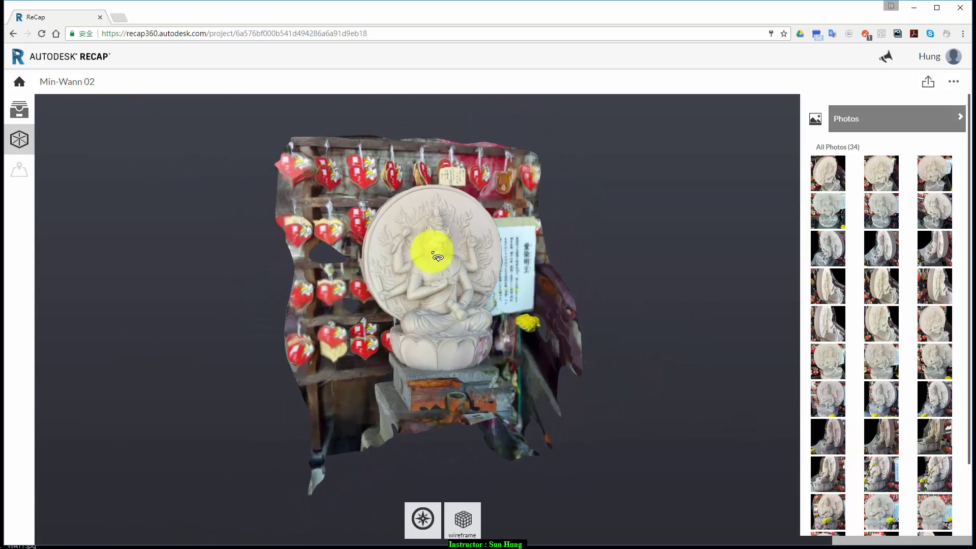
mouse_move(458, 178)
mouse_down()
mouse_move(468, 366)
mouse_move(531, 357)
mouse_up()
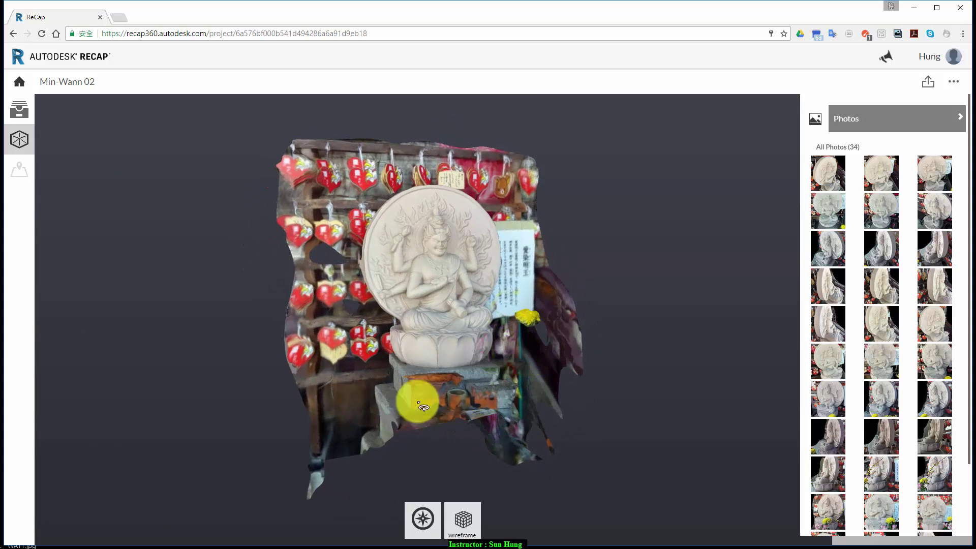
Reopen the Min-Wann 02 project page and download its model in obj format.
click(20, 82)
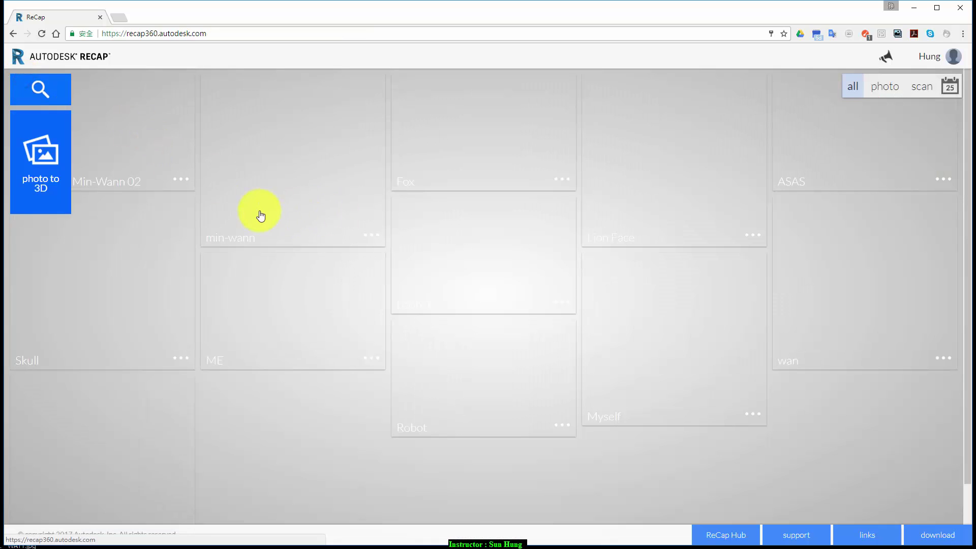
click(121, 174)
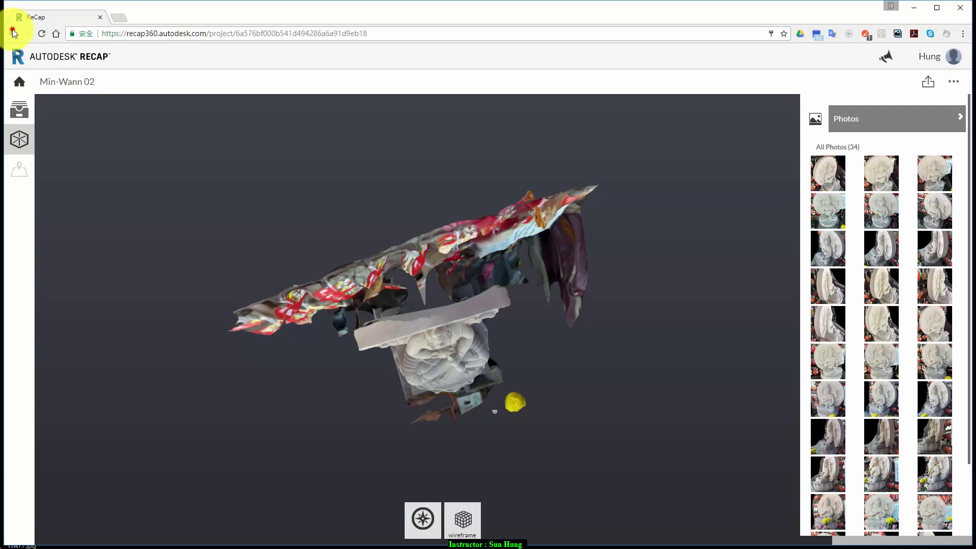
click(12, 32)
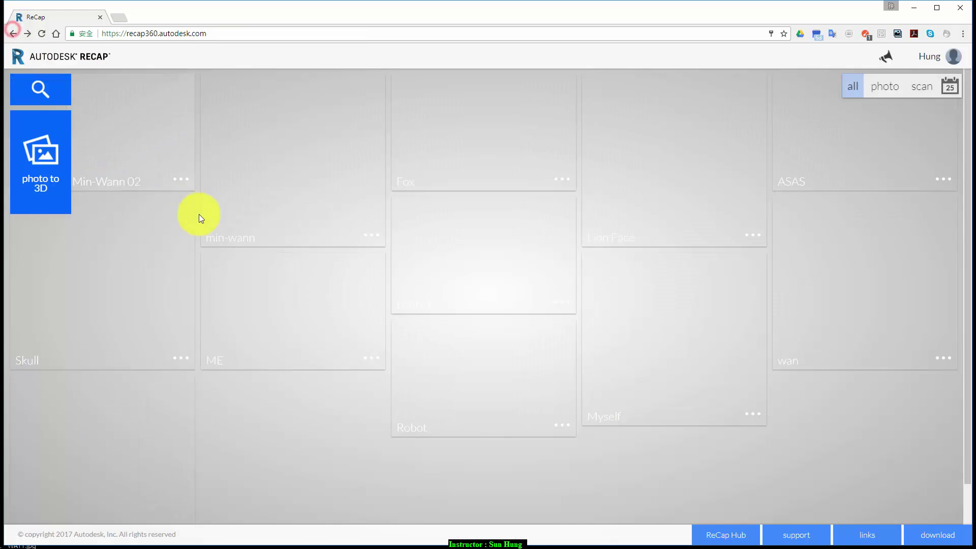
click(110, 169)
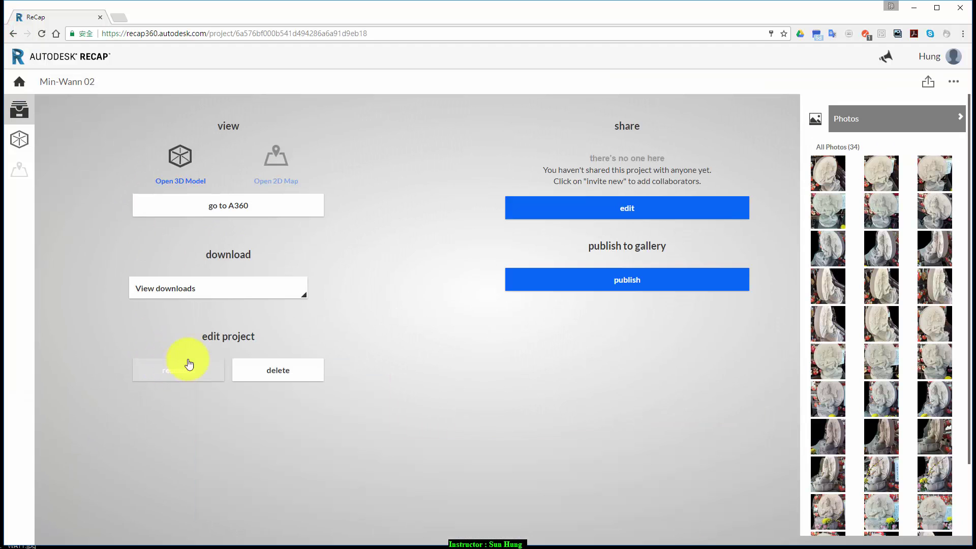
click(173, 289)
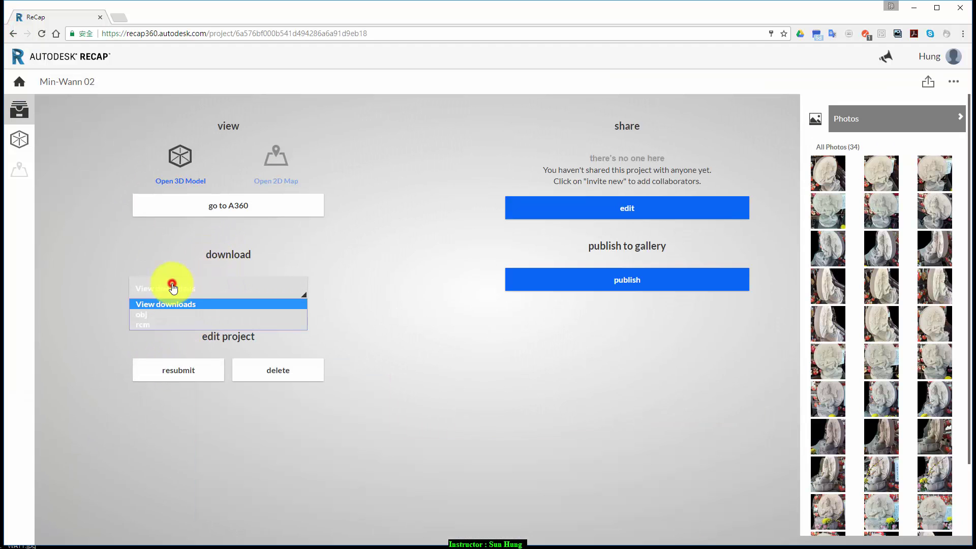
click(154, 317)
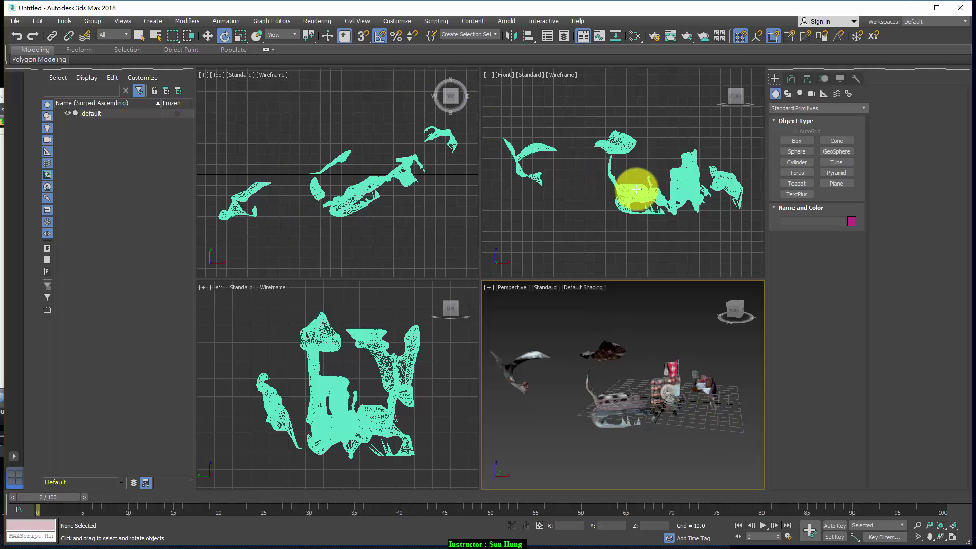
Maximize Perspective, put the scan mesh in Element mode, and delete the left fragment.
middle_drag(664, 429, 661, 420)
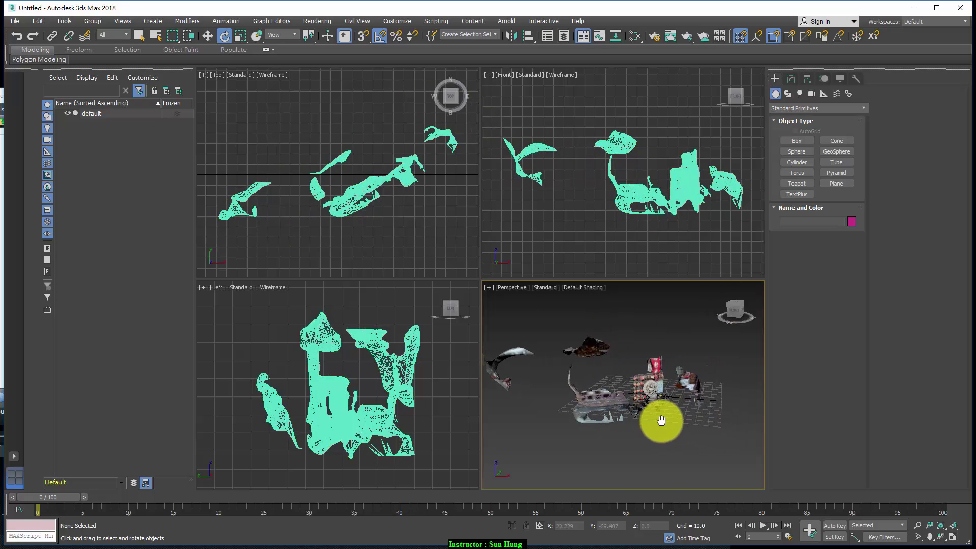
key(alt+w)
click(552, 330)
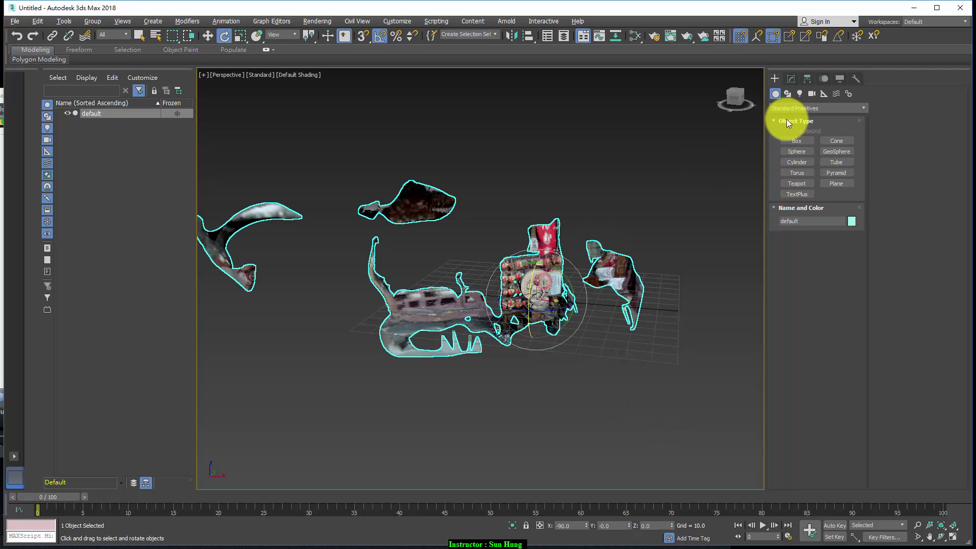
click(789, 80)
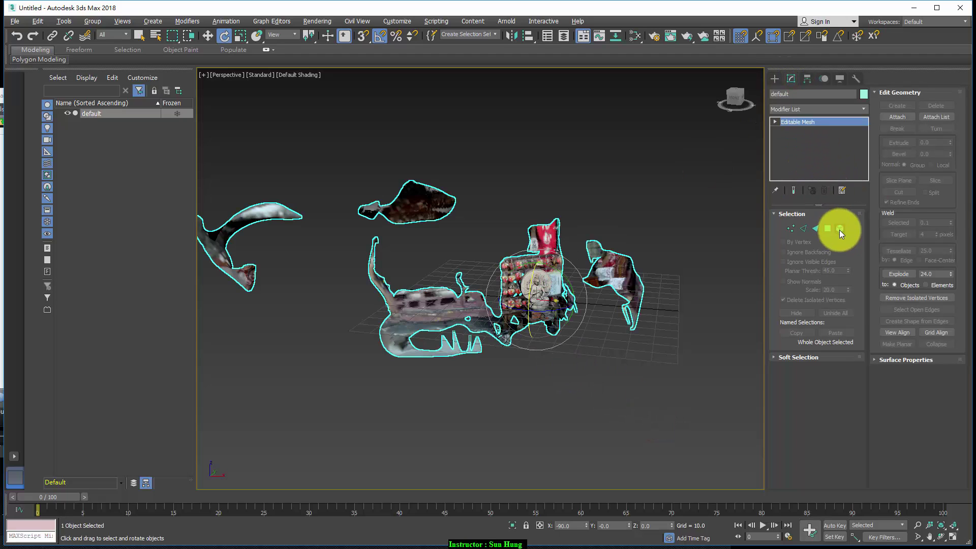
click(840, 230)
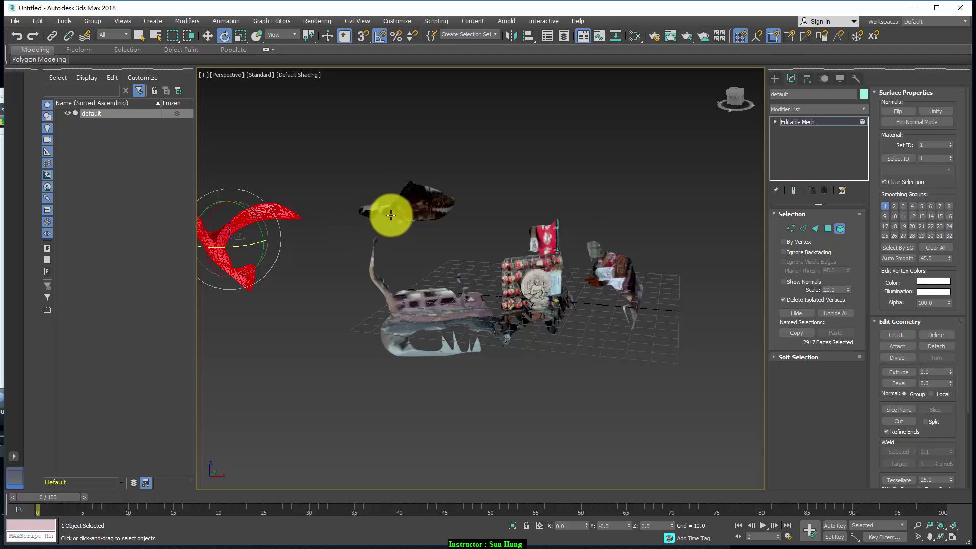
key(Delete)
Delete the fish-shaped, tiny leftover, right-hand and long left-hand stray fragments.
click(404, 211)
key(Delete)
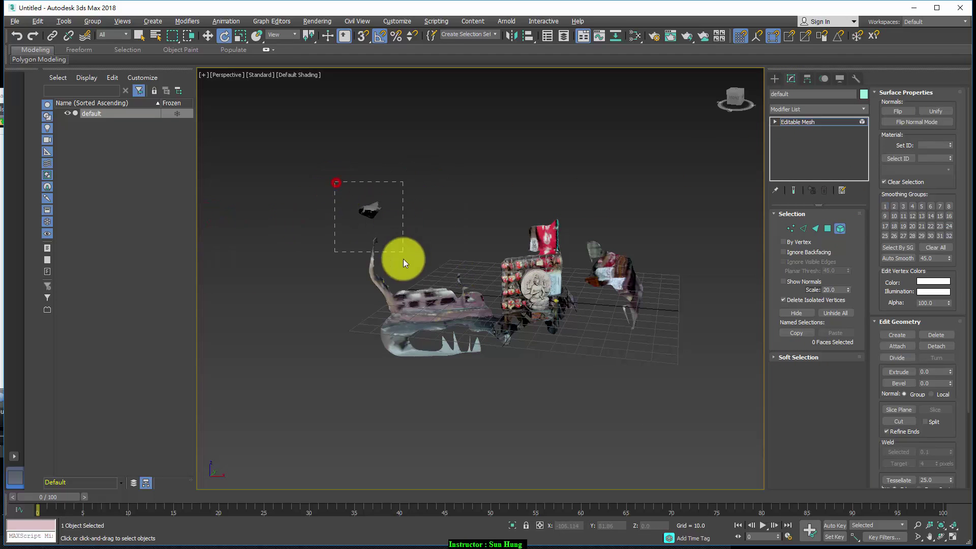
drag(428, 359, 428, 362)
click(610, 270)
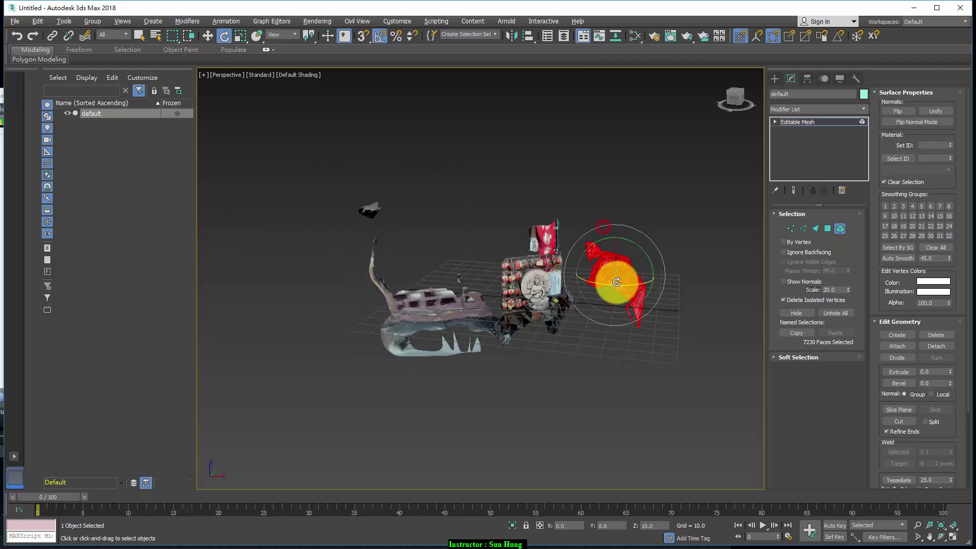
key(Delete)
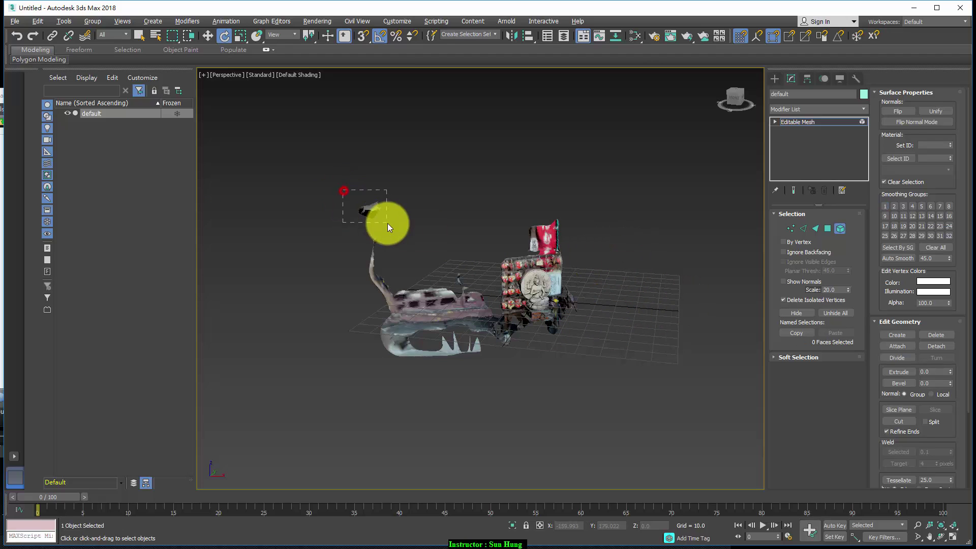
key(Delete)
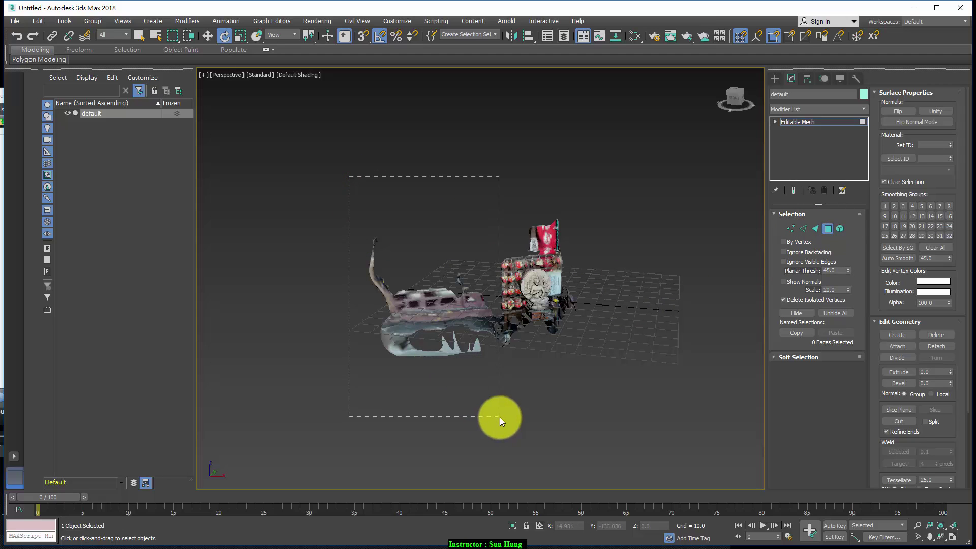
drag(480, 416, 499, 417)
key(Delete)
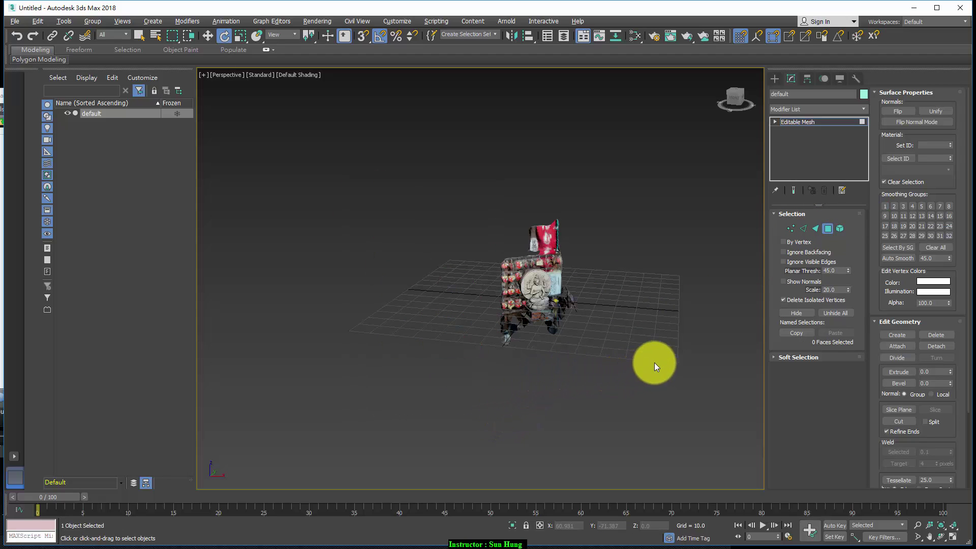
Delete the red cloth element draped atop the shrine.
alt+middle_drag(655, 362, 615, 357)
scroll(555, 315, up, 5)
scroll(505, 421, up, 5)
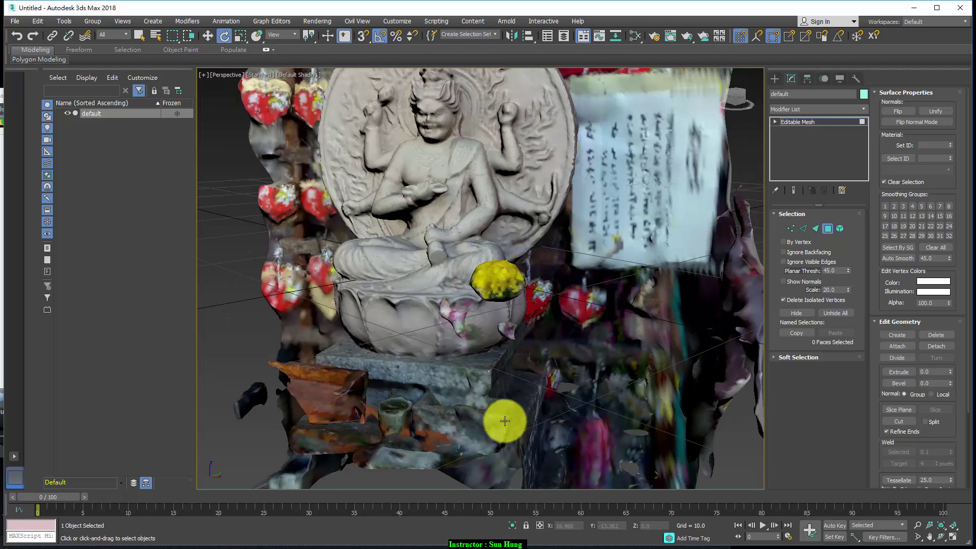
scroll(508, 332, down, 4)
scroll(519, 331, down, 1)
scroll(516, 327, down, 2)
scroll(526, 353, down, 2)
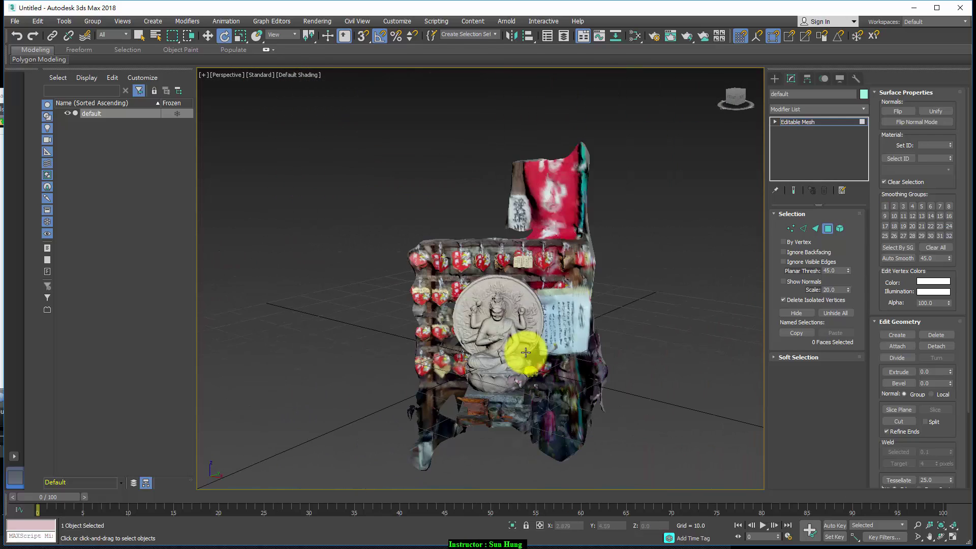
drag(587, 219, 589, 220)
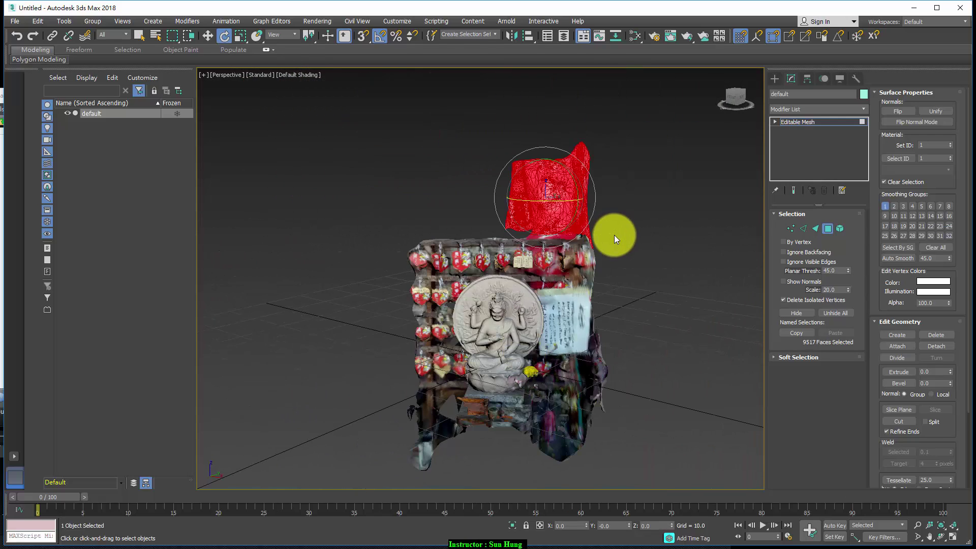
key(Delete)
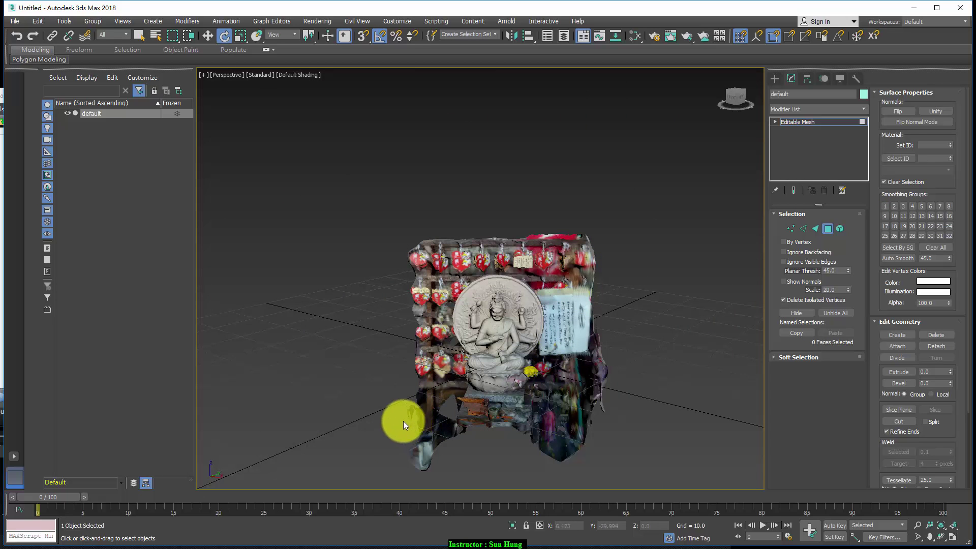
mouse_move(603, 407)
alt+middle_down()
mouse_move(684, 399)
mouse_move(678, 376)
mouse_move(541, 405)
mouse_move(589, 388)
alt+middle_up()
scroll(592, 349, up, 3)
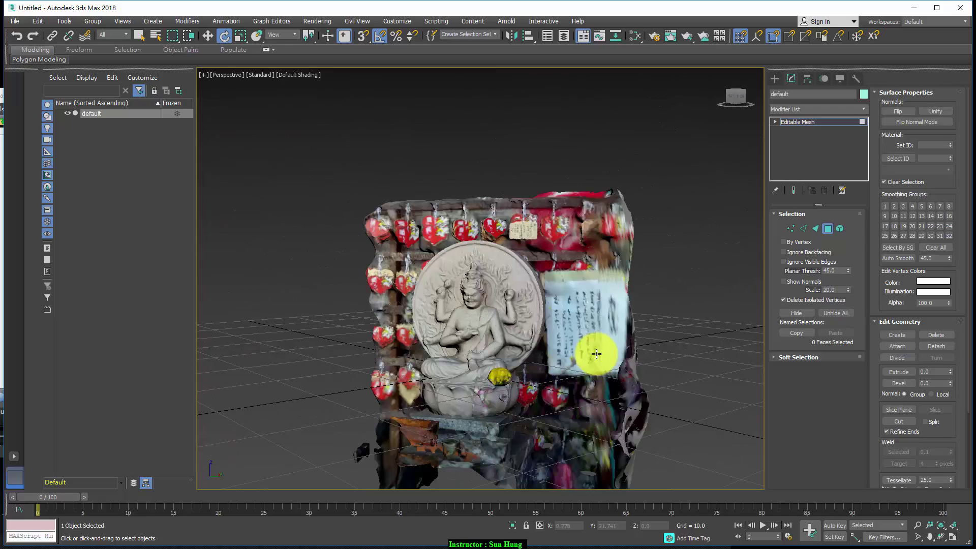
key(F3)
scroll(484, 316, up, 3)
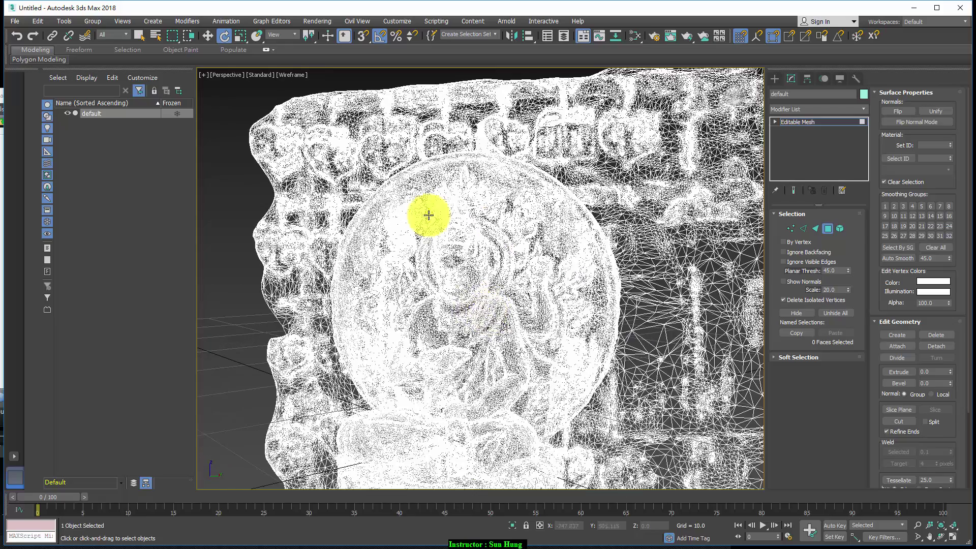
scroll(475, 290, up, 3)
scroll(478, 290, down, 3)
scroll(483, 309, down, 3)
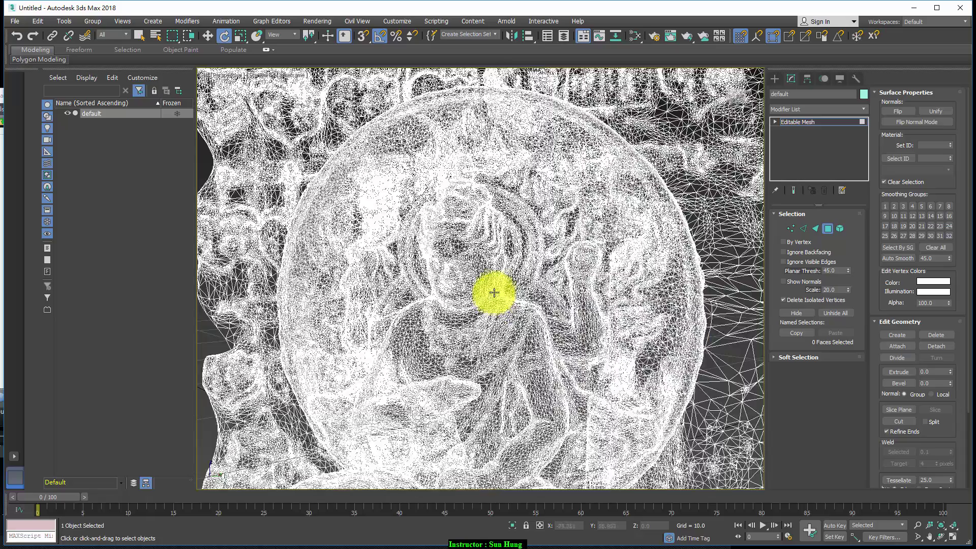
key(F3)
mouse_move(559, 395)
alt+middle_down()
mouse_move(593, 384)
mouse_move(566, 383)
alt+middle_up()
scroll(567, 384, down, 5)
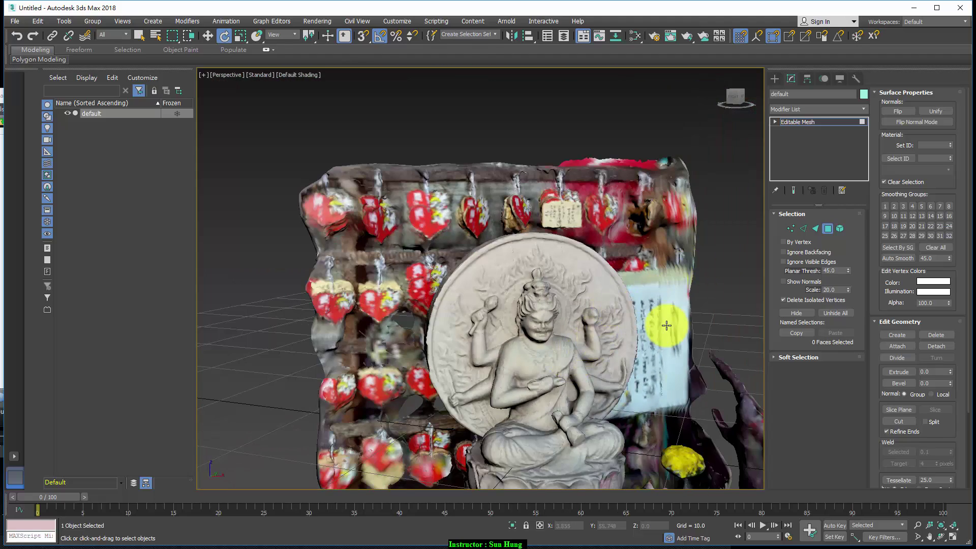
middle_drag(639, 320, 619, 235)
scroll(619, 235, down, 3)
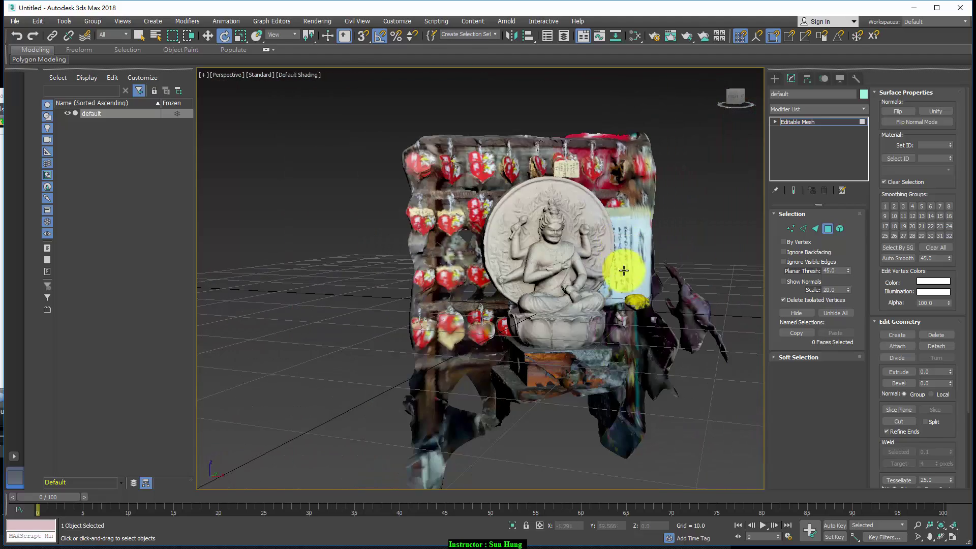
middle_drag(652, 336, 600, 311)
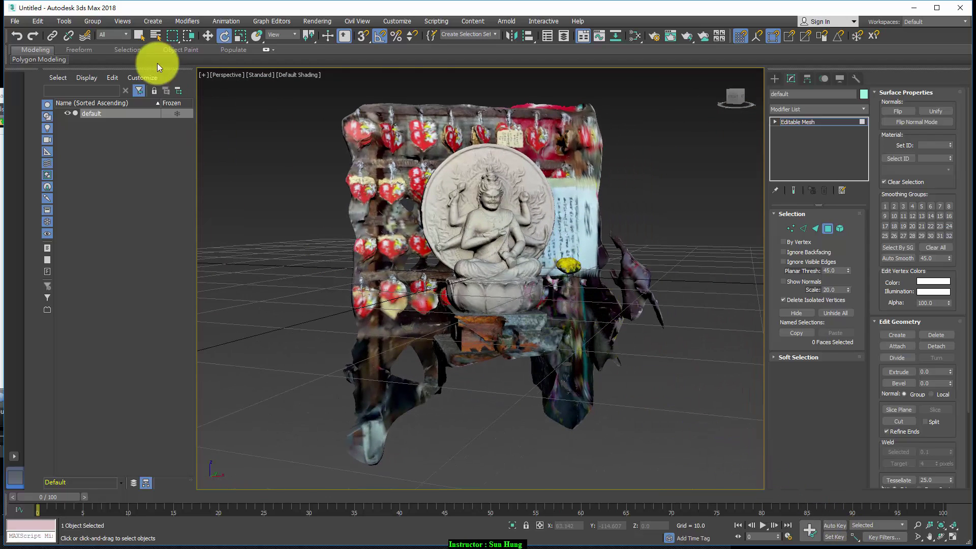
Reset the scene without saving, then orbit the newly loaded scan mesh in Perspective.
click(20, 21)
click(26, 44)
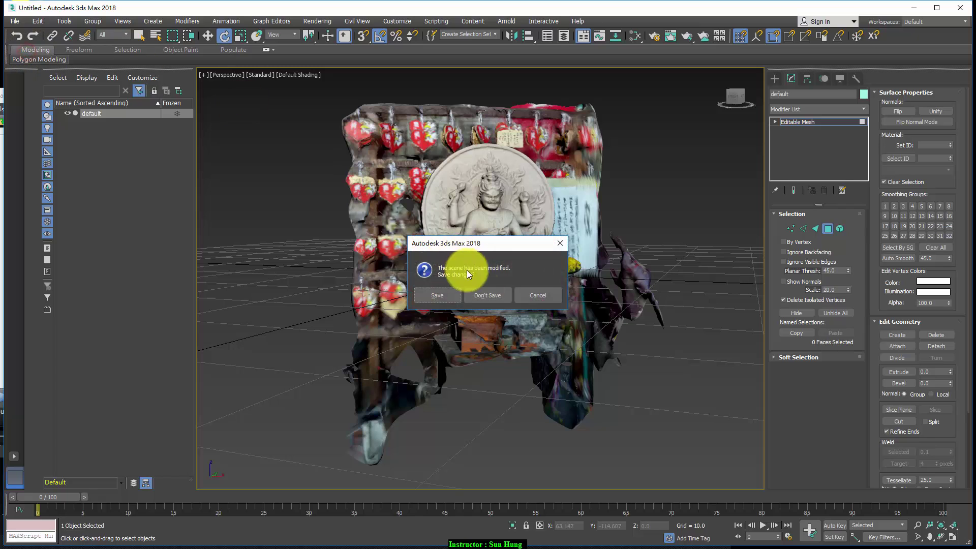
click(478, 298)
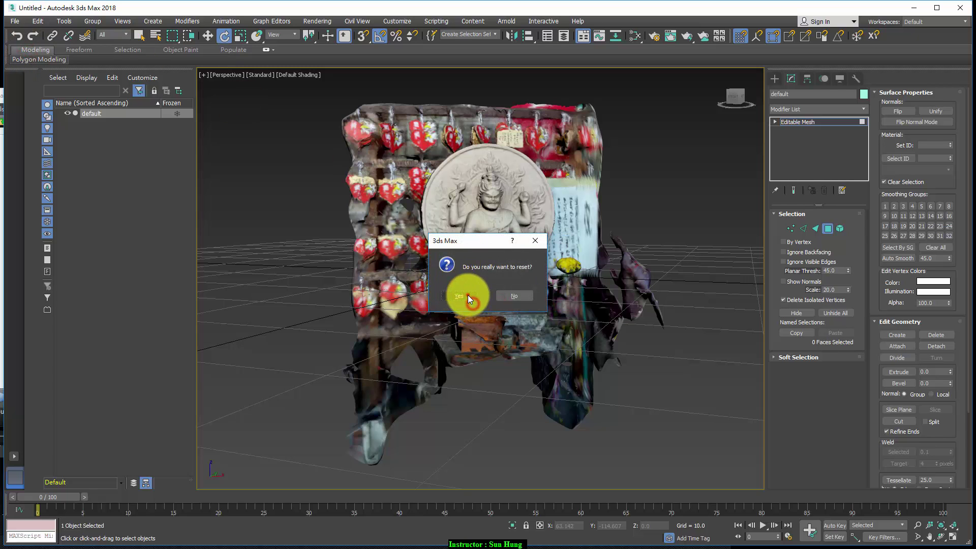
click(465, 296)
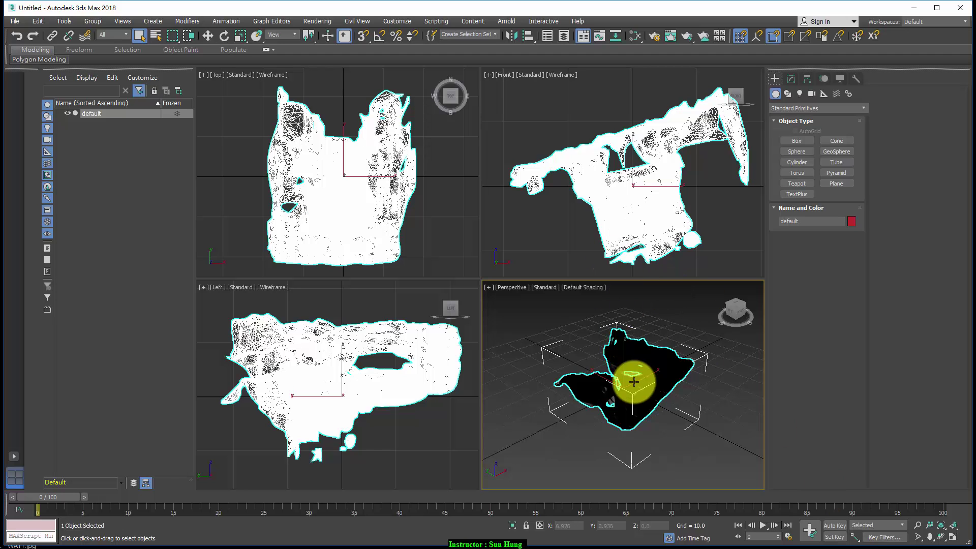
mouse_move(643, 415)
alt+middle_down()
mouse_move(621, 427)
mouse_move(611, 409)
alt+middle_up()
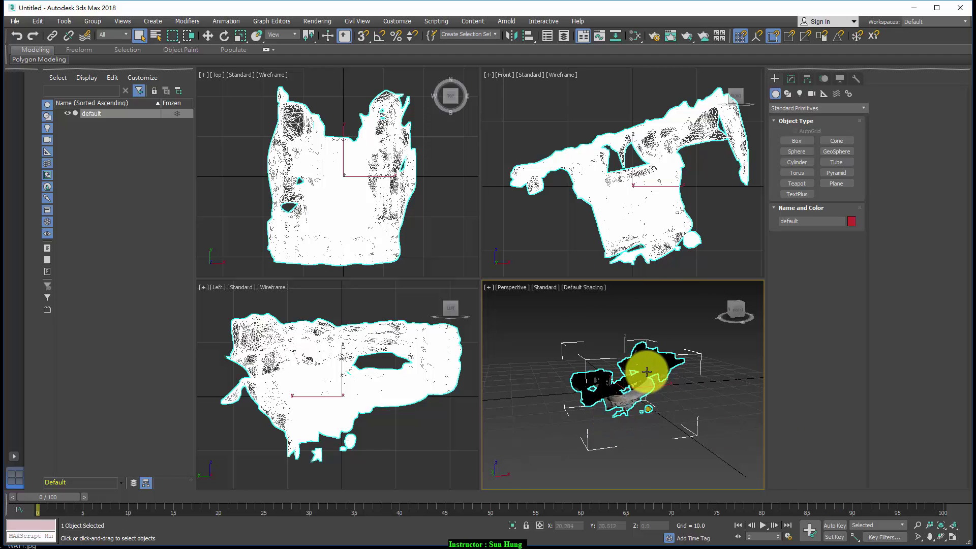
Stand the scan mesh upright by rotating it about X with angle snap on.
key(e)
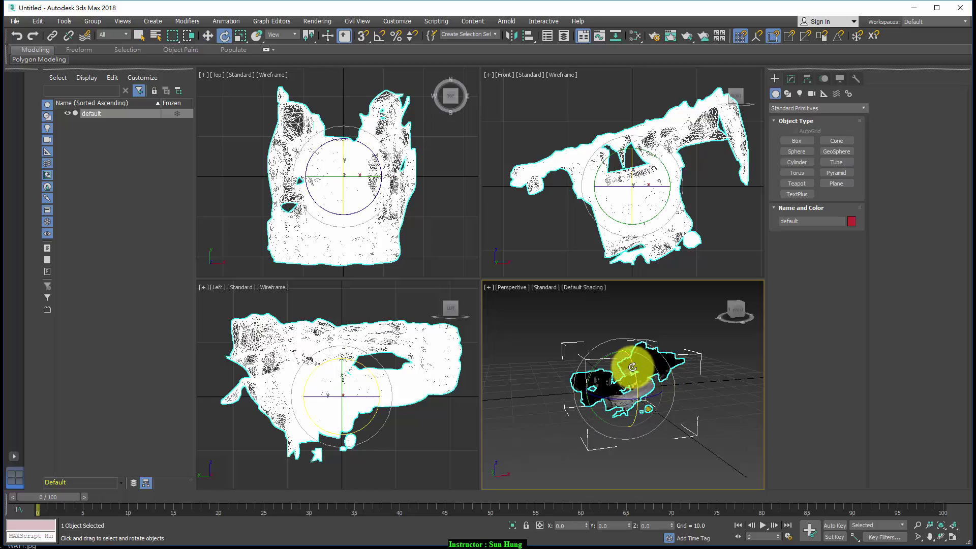
mouse_move(638, 369)
mouse_down()
mouse_move(644, 432)
mouse_move(647, 408)
mouse_up()
key(a)
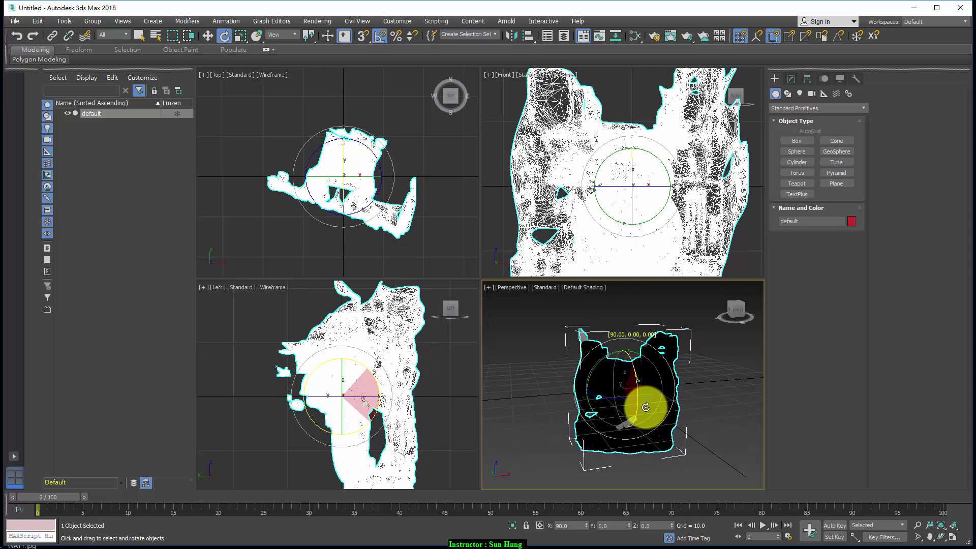
alt+middle_drag(646, 407, 656, 388)
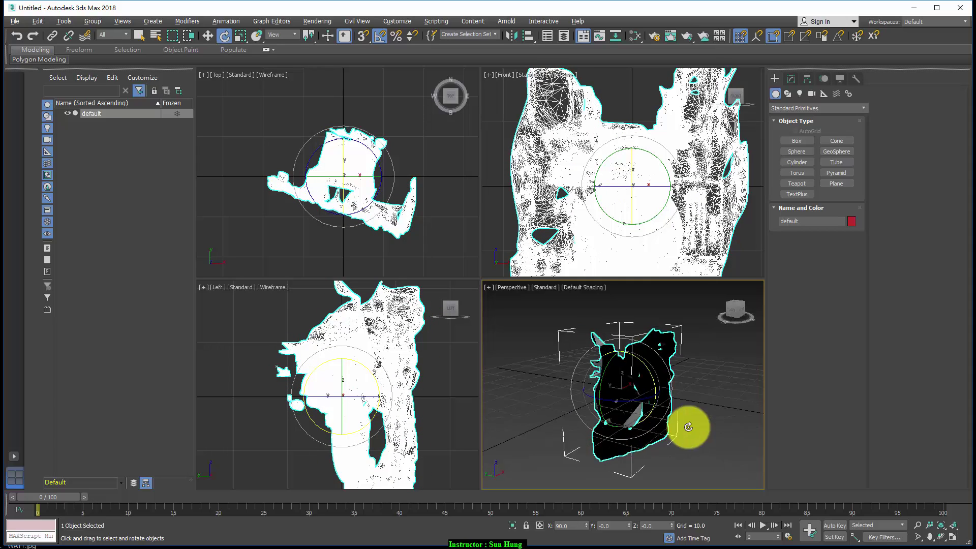
mouse_move(656, 389)
mouse_down()
mouse_move(628, 302)
mouse_move(577, 399)
mouse_up()
scroll(420, 248, up, 2)
scroll(382, 185, up, 3)
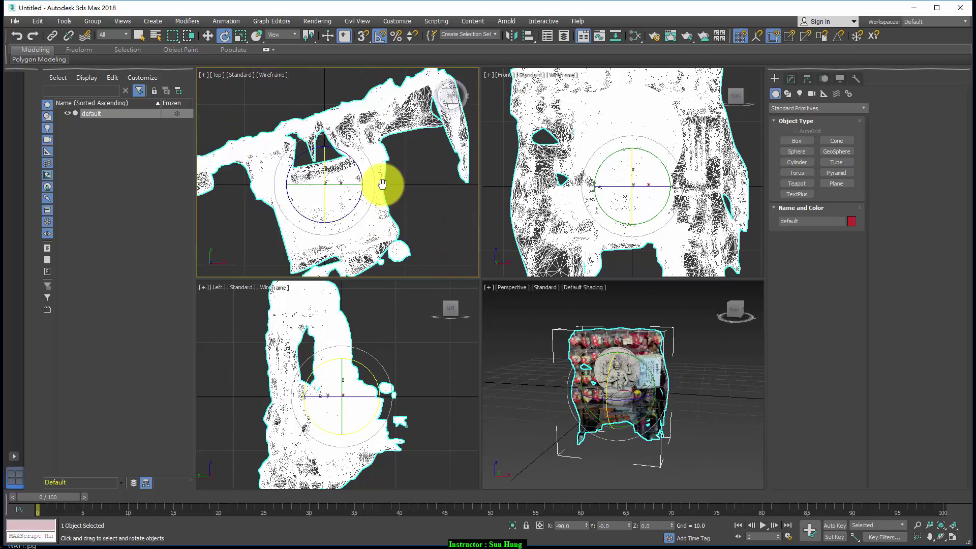
scroll(382, 185, up, 1)
In a maximized, textured Top view, rotate the mesh about -20° around Z.
key(alt+w)
scroll(487, 169, down, 2)
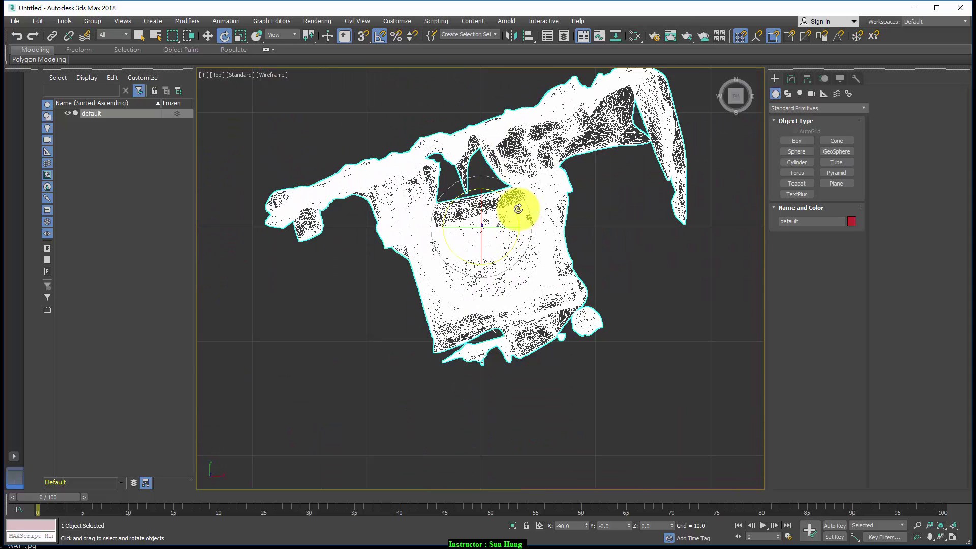
drag(517, 209, 521, 219)
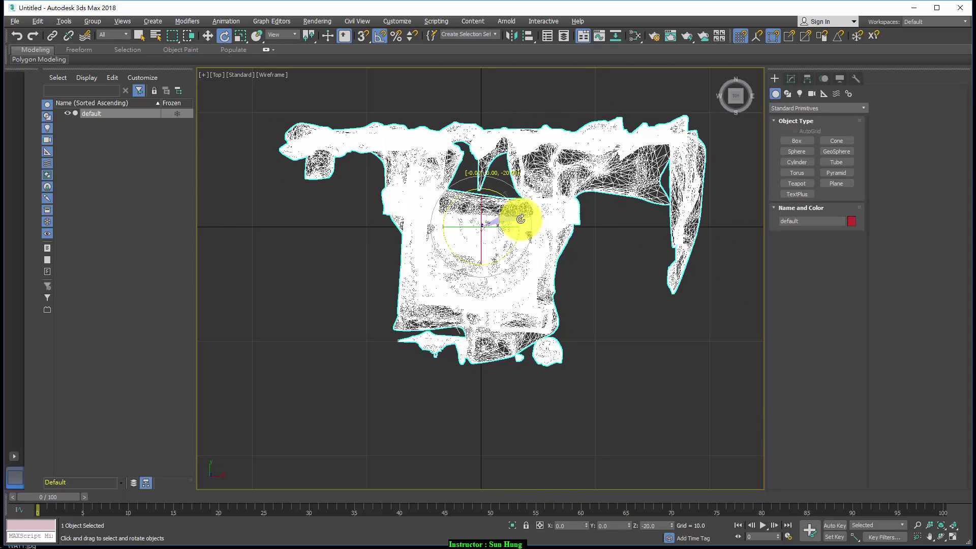
key(F3)
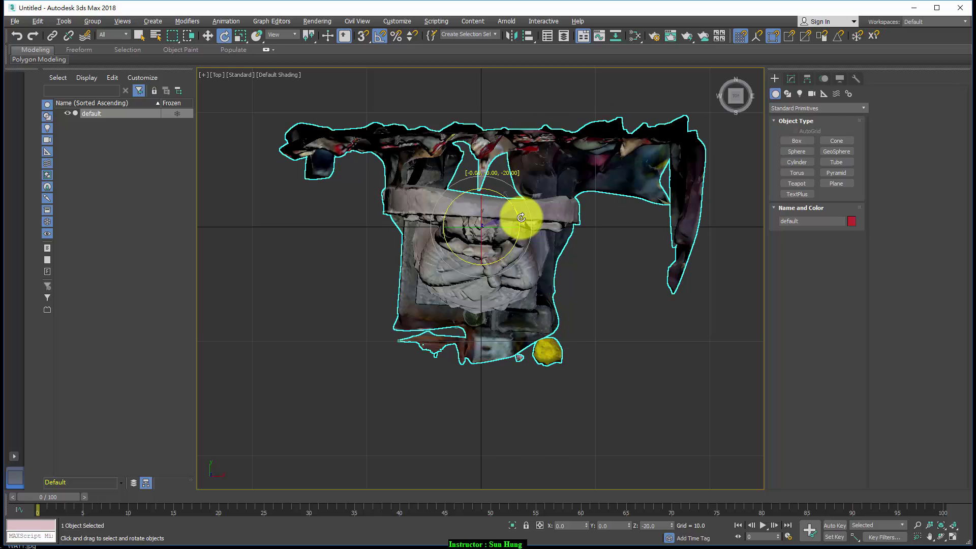
scroll(521, 218, up, 2)
middle_drag(523, 236, 558, 265)
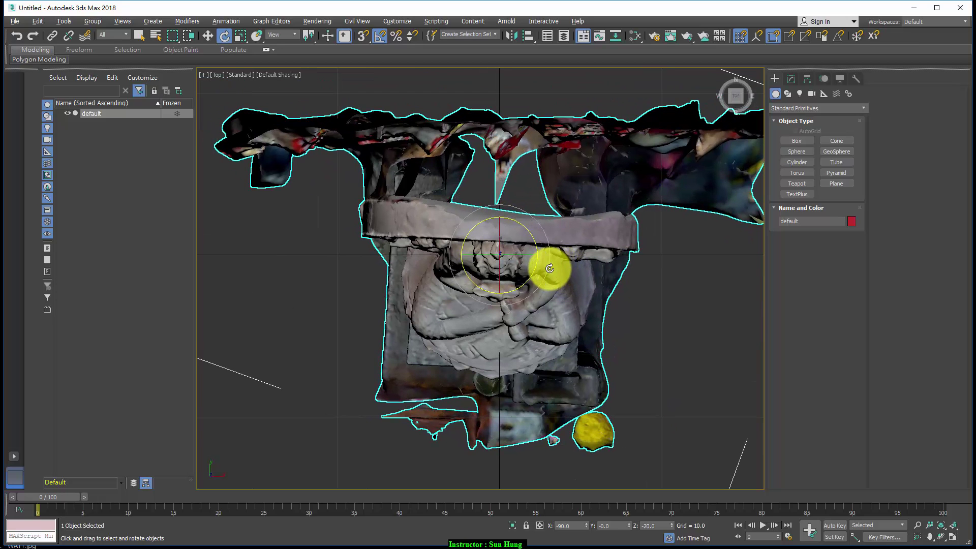
Fine-tune the Z rotation to about -16.6° with angle snap off, then restore four viewports.
key(a)
drag(535, 238, 535, 235)
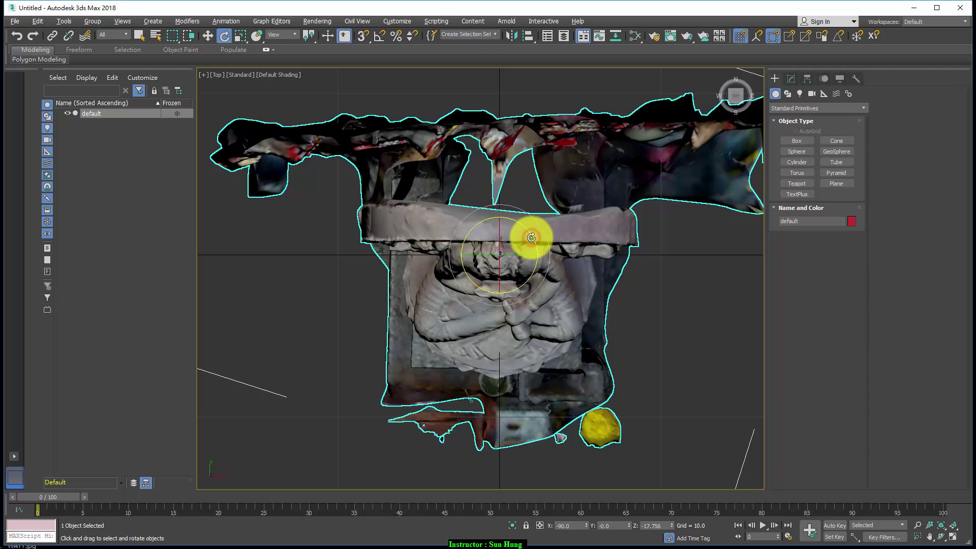
drag(531, 237, 531, 242)
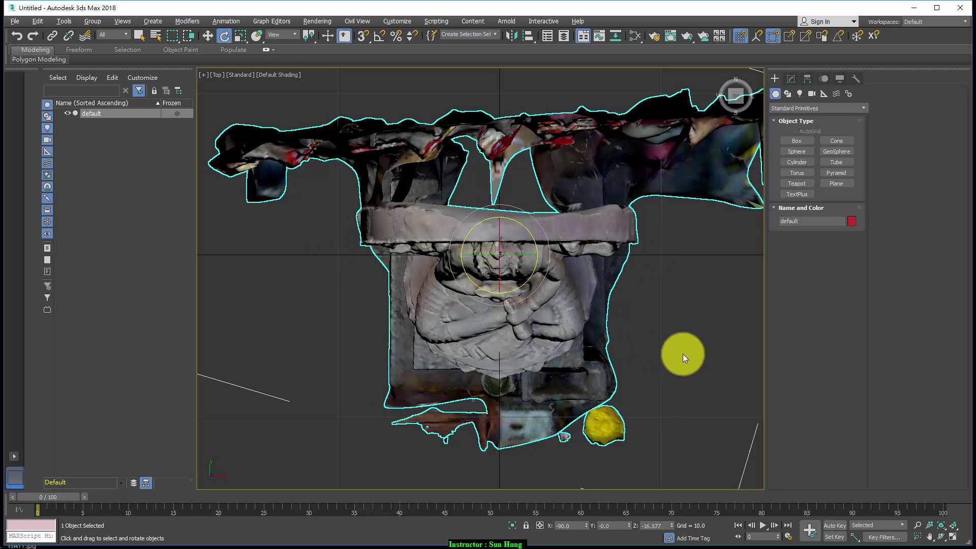
key(alt+w)
right_click(684, 356)
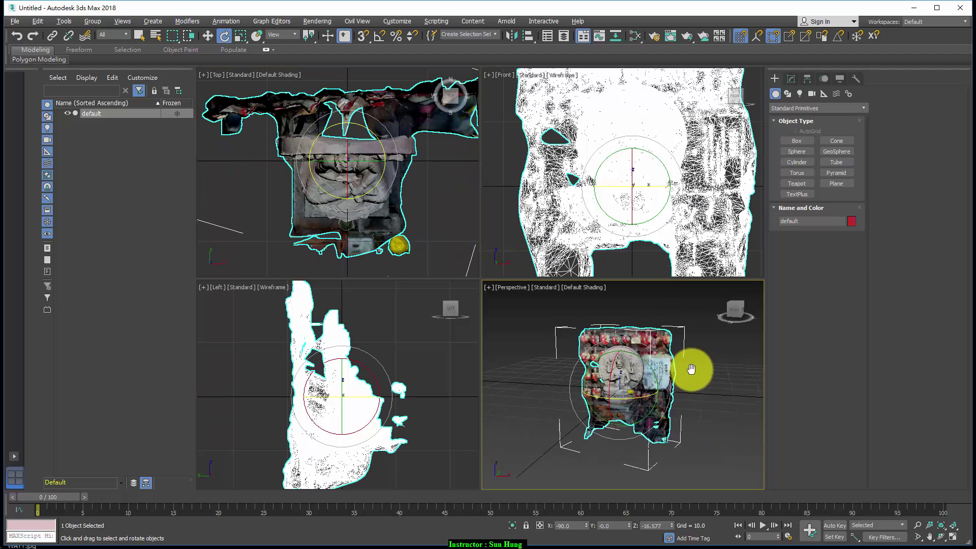
In the shaded Front view, move the statue up to Z 7.659 with snapping off.
right_click(652, 392)
click(649, 244)
middle_drag(649, 244, 632, 220)
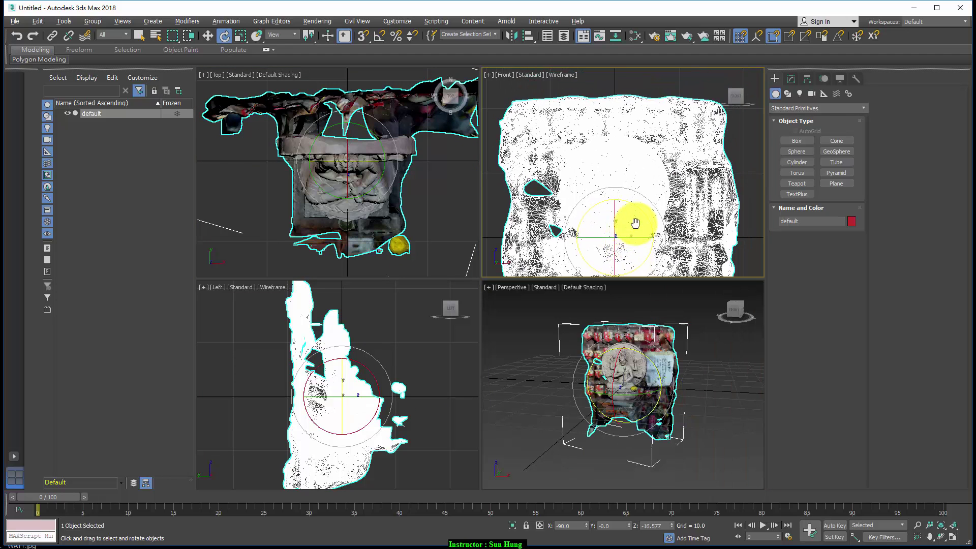
key(F3)
middle_drag(635, 161, 634, 122)
key(w)
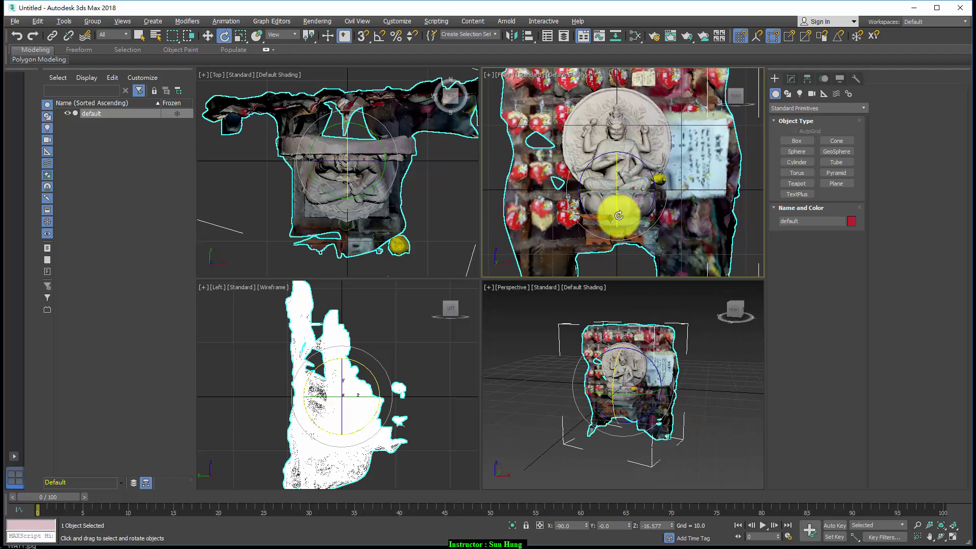
key(s)
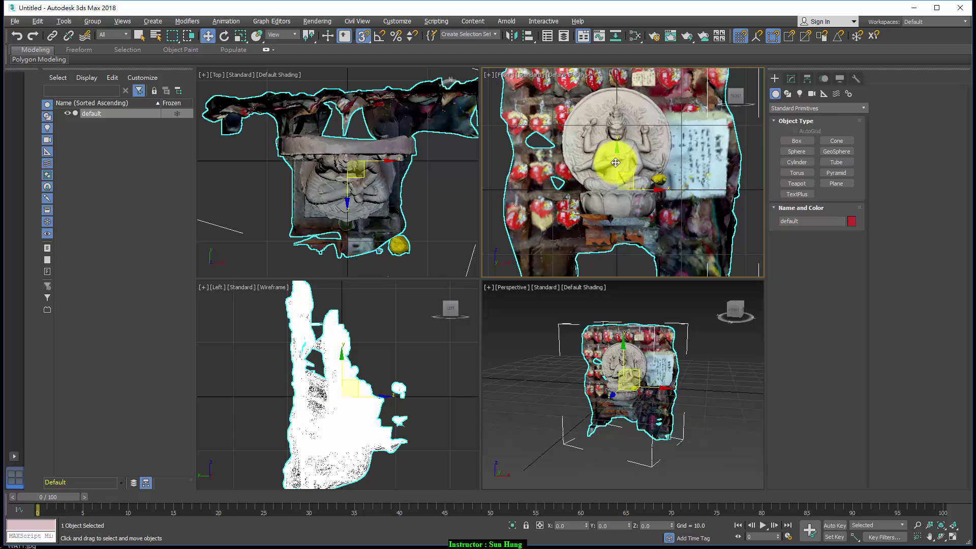
drag(616, 163, 625, 107)
key(s)
Maximize Perspective, orbit around the statue, and bring up its editable mesh settings.
key(alt+w)
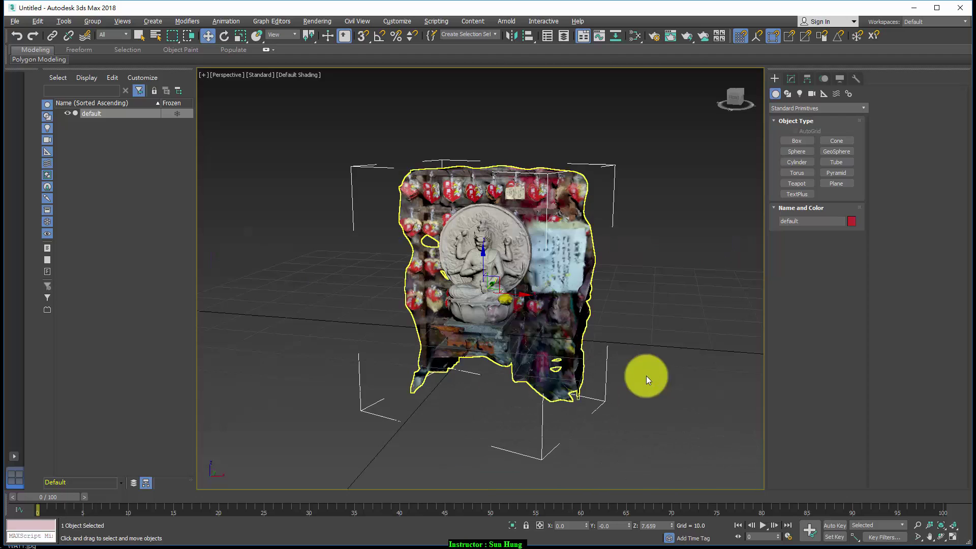
mouse_move(643, 375)
alt+middle_down()
mouse_move(529, 322)
mouse_move(630, 343)
mouse_move(549, 344)
mouse_move(539, 359)
mouse_move(599, 346)
mouse_move(560, 331)
alt+middle_up()
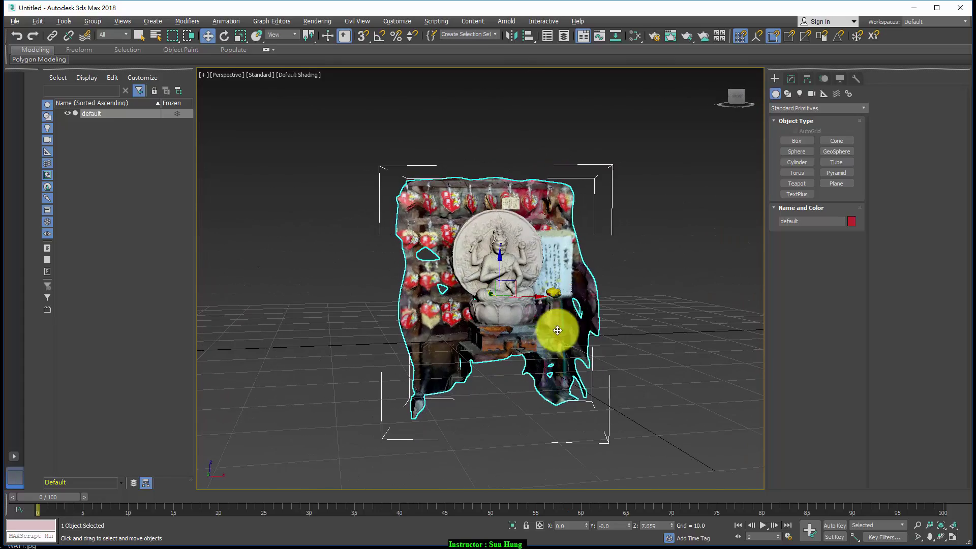
click(789, 80)
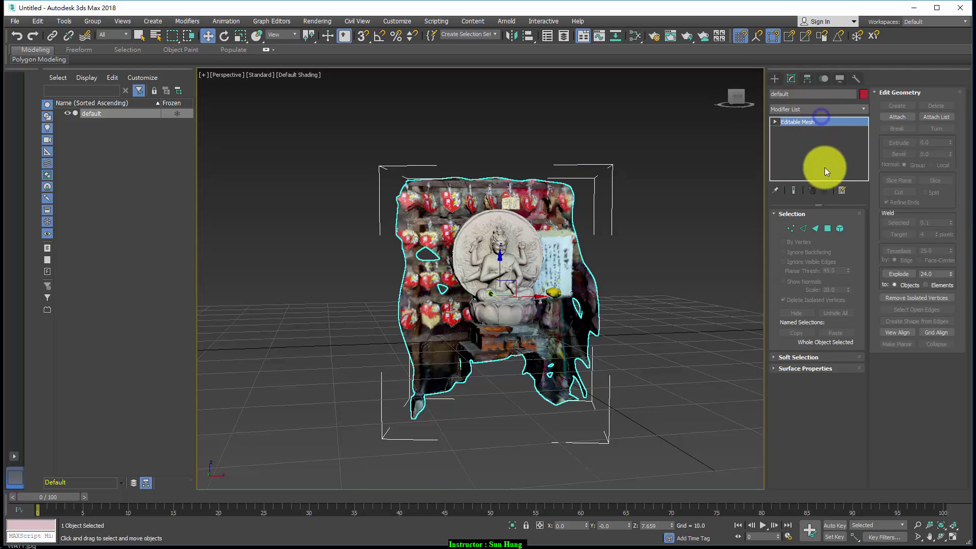
Convert the statue scan to an Editable Poly and test Element selection on its base.
right_click(513, 249)
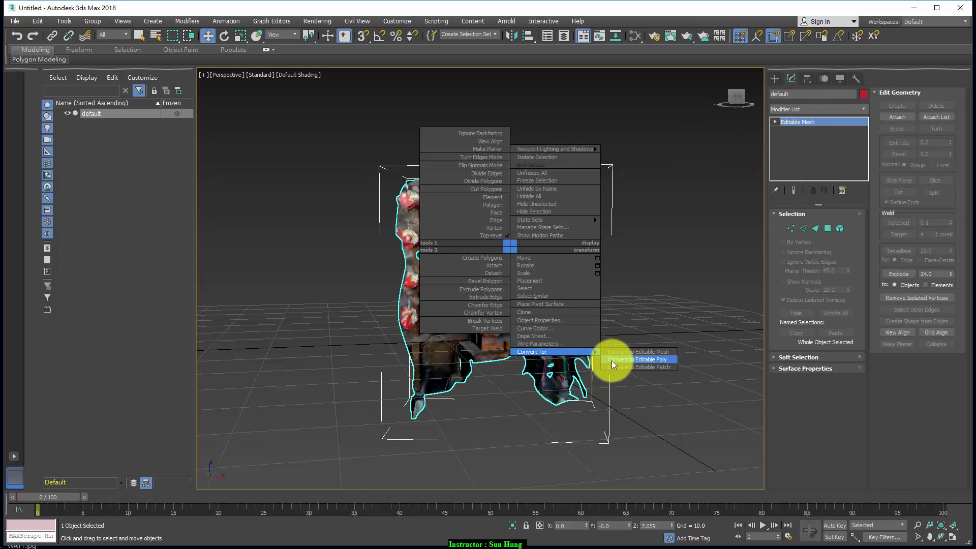
click(652, 358)
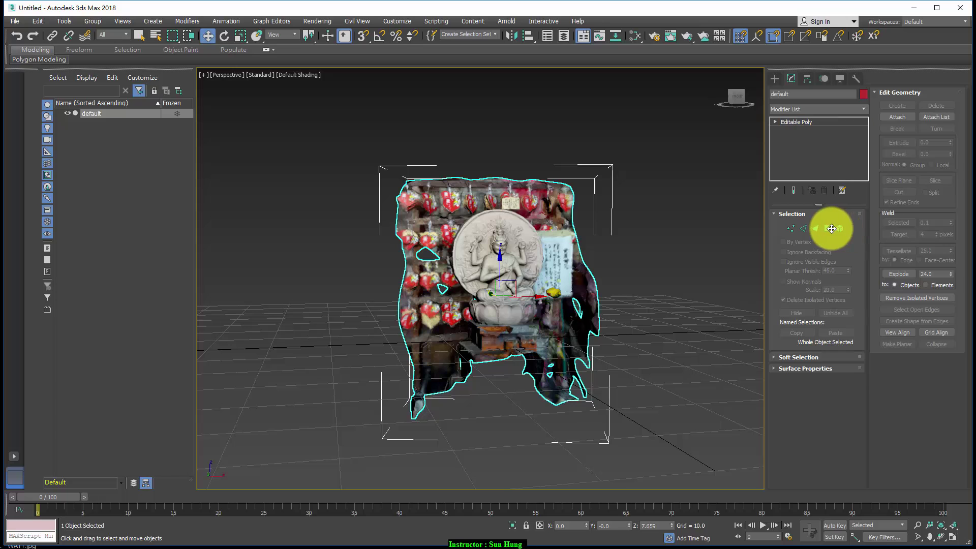
key(5)
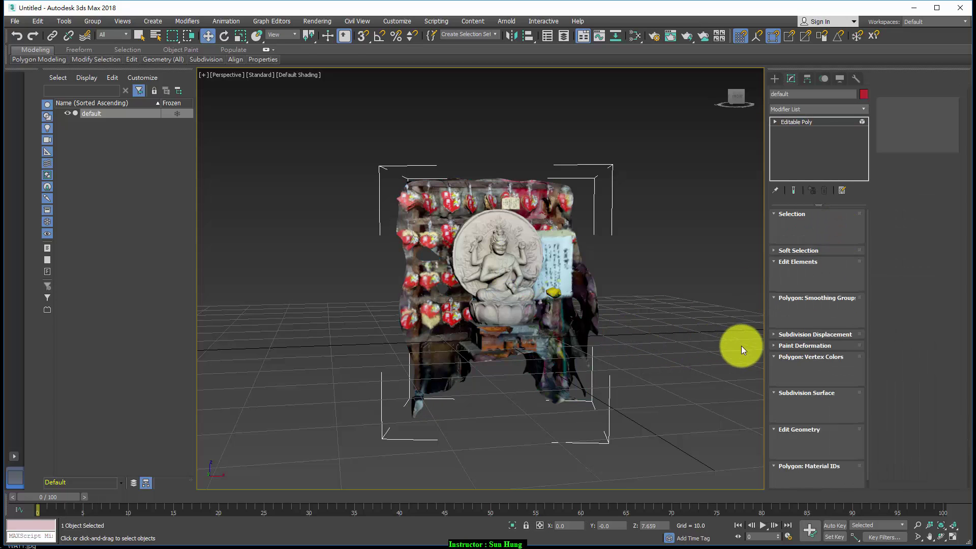
mouse_move(589, 299)
alt+middle_down()
mouse_move(578, 306)
mouse_move(618, 289)
mouse_move(562, 281)
alt+middle_up()
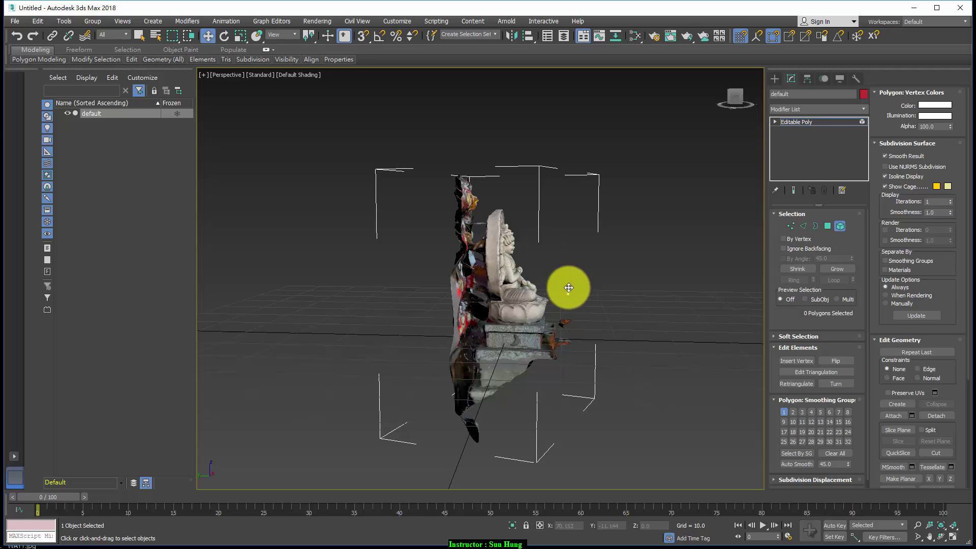
click(567, 322)
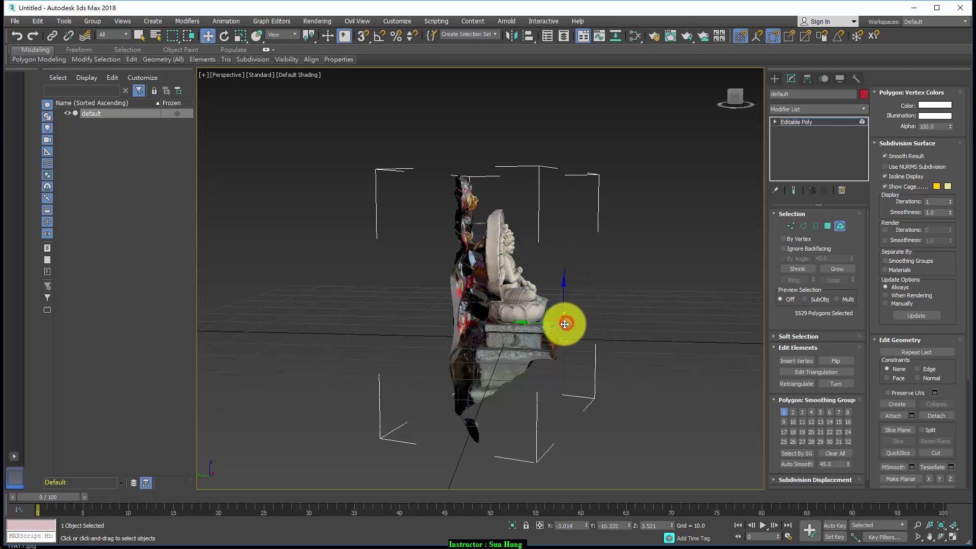
drag(584, 313, 561, 335)
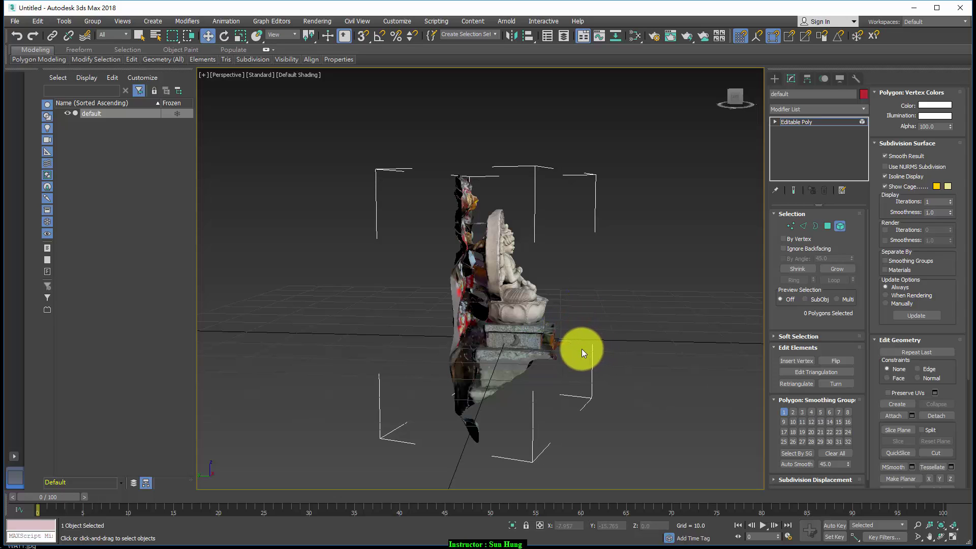
Restore the four-view layout, frame the front view, and toggle it wireframe then textured.
mouse_move(627, 343)
alt+middle_down()
mouse_move(561, 369)
mouse_move(554, 407)
mouse_move(560, 357)
mouse_move(545, 332)
alt+middle_up()
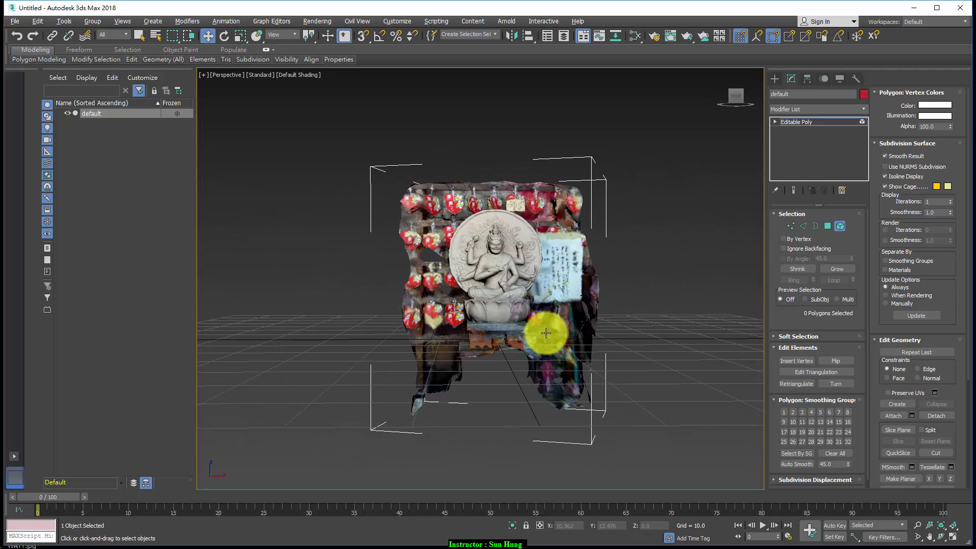
key(alt+w)
scroll(388, 214, down, 3)
middle_drag(593, 185, 597, 181)
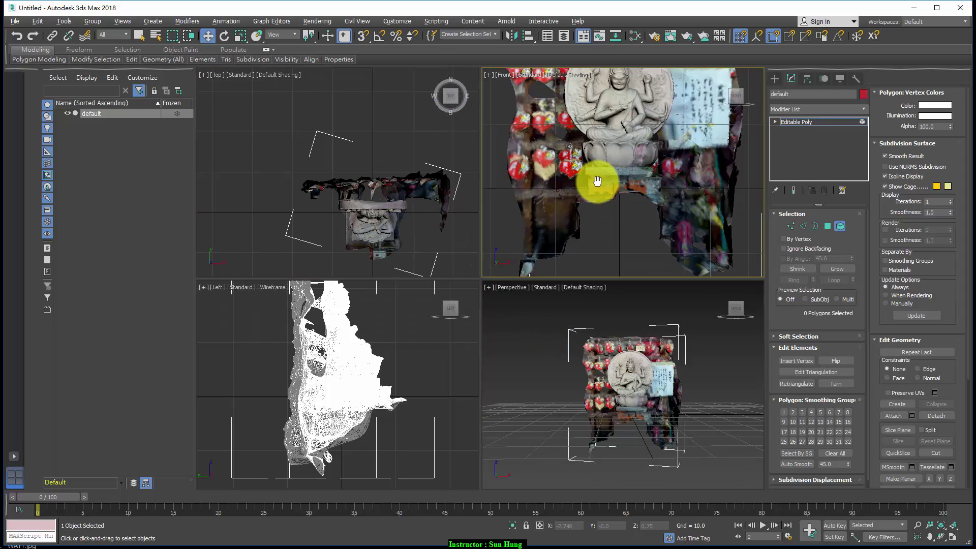
scroll(595, 177, down, 4)
key(F3)
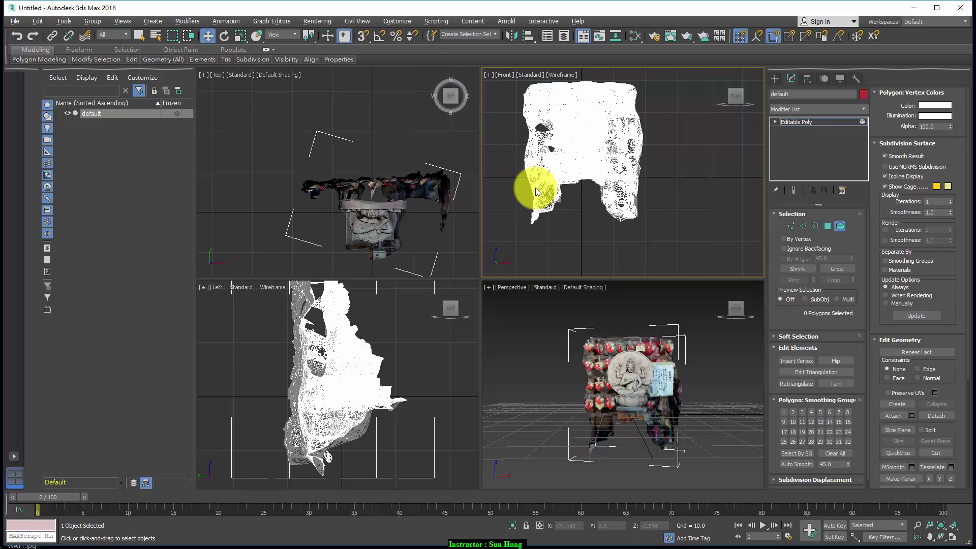
key(F3)
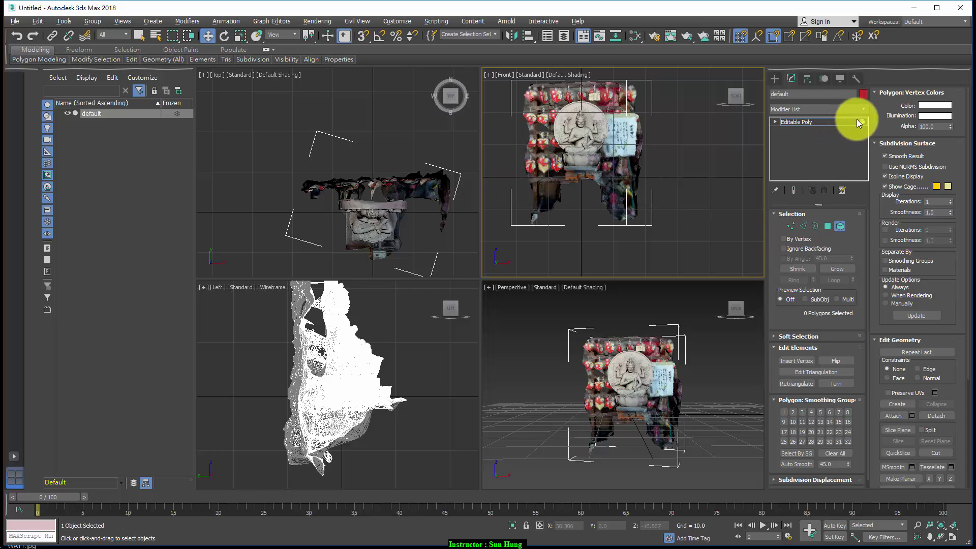
Return to object level and add a Slice modifier to the statue.
click(853, 121)
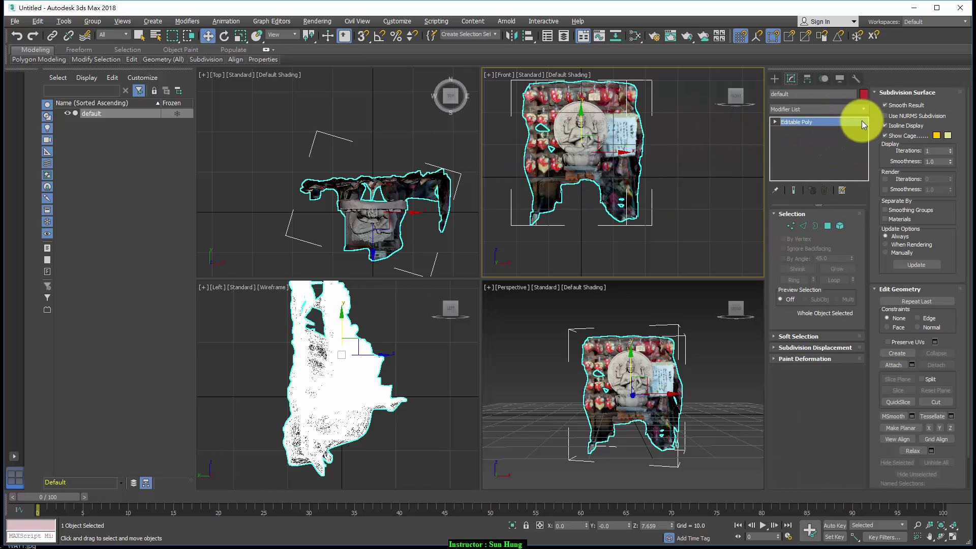
click(863, 109)
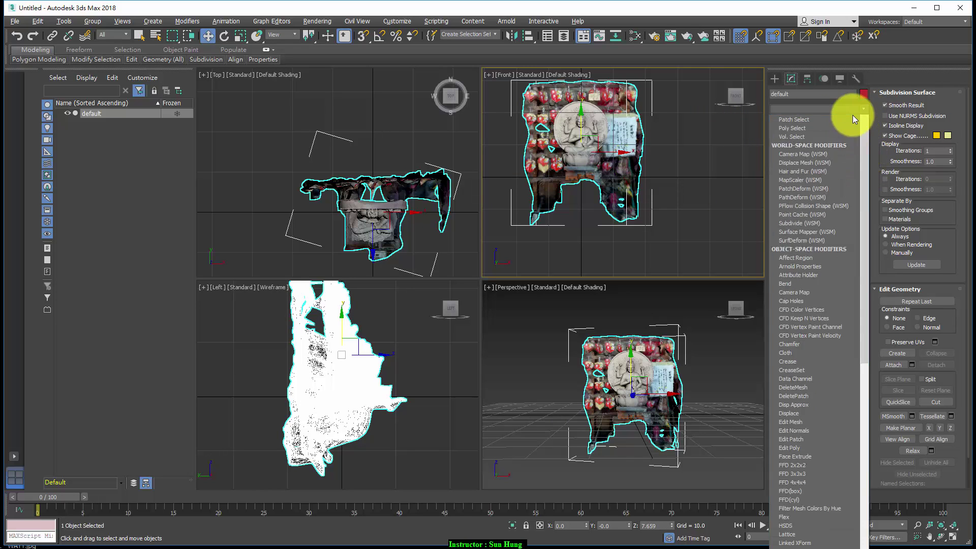
click(865, 214)
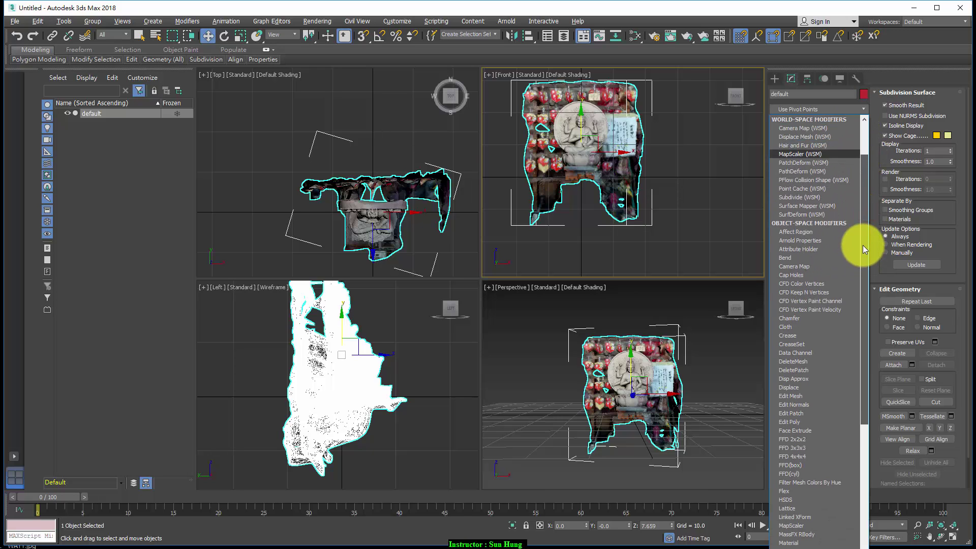
drag(862, 245, 859, 377)
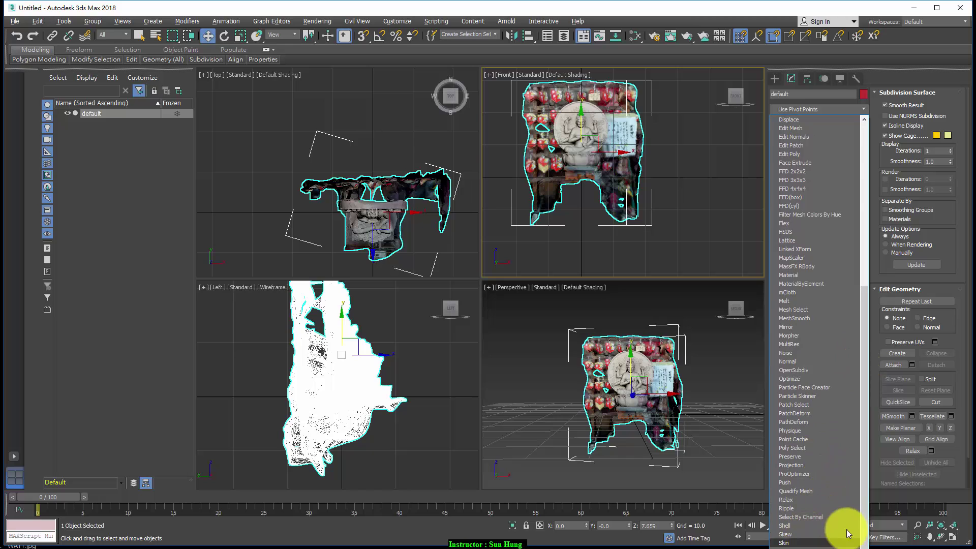
scroll(841, 520, down, 2)
scroll(815, 508, down, 1)
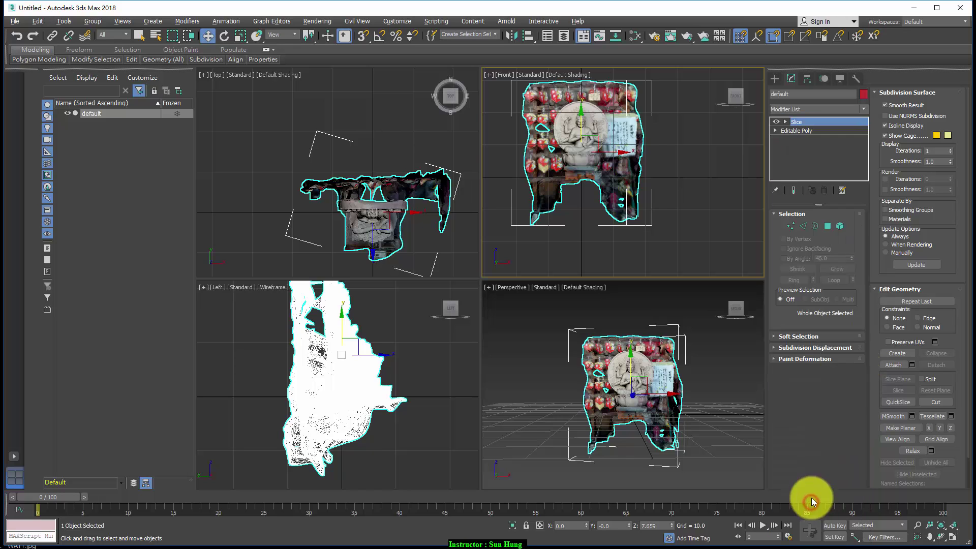
click(811, 501)
Rotate the Slice Plane in the Top viewport so it slopes up-right.
click(785, 121)
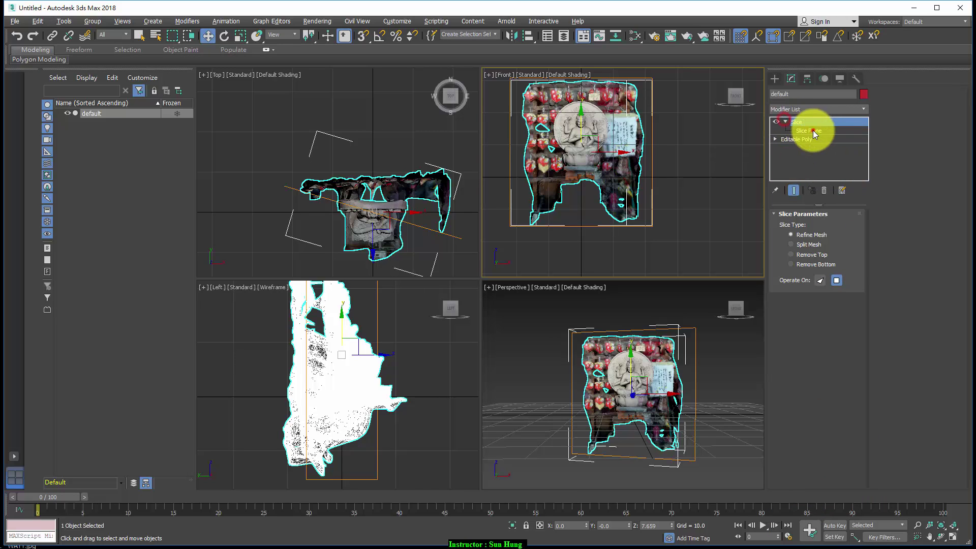
click(813, 130)
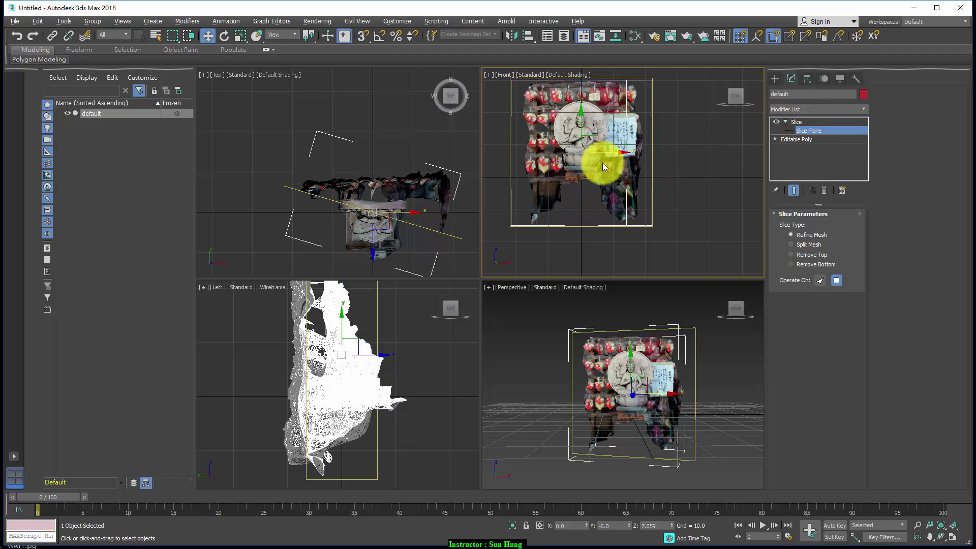
click(387, 214)
key(e)
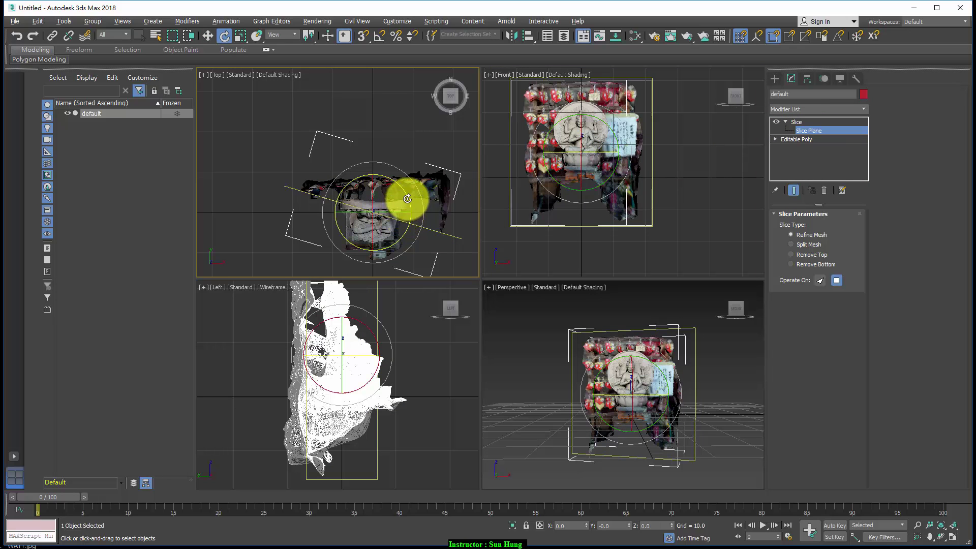
drag(406, 185, 405, 170)
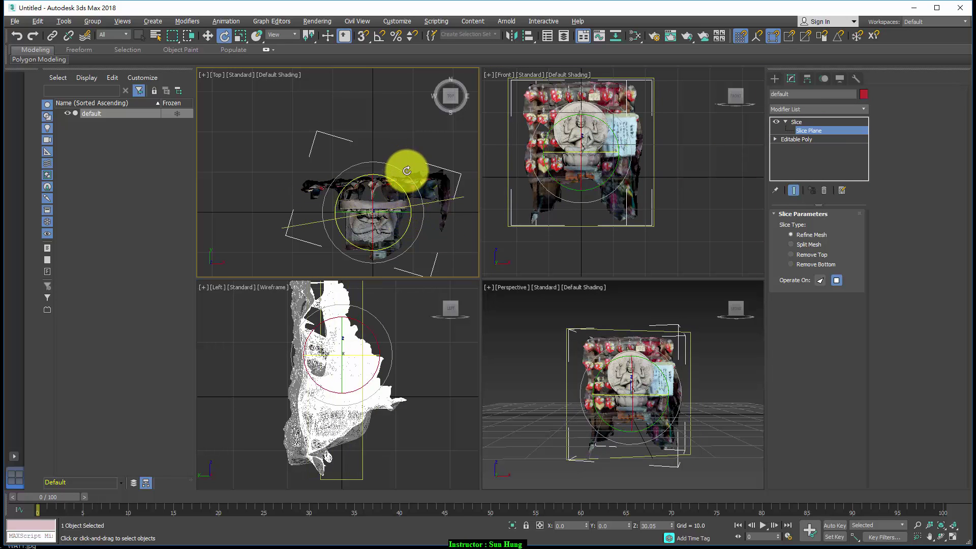
Delete the Slice modifier, then apply Reset XForm and collapse it into the Editable Poly.
click(824, 195)
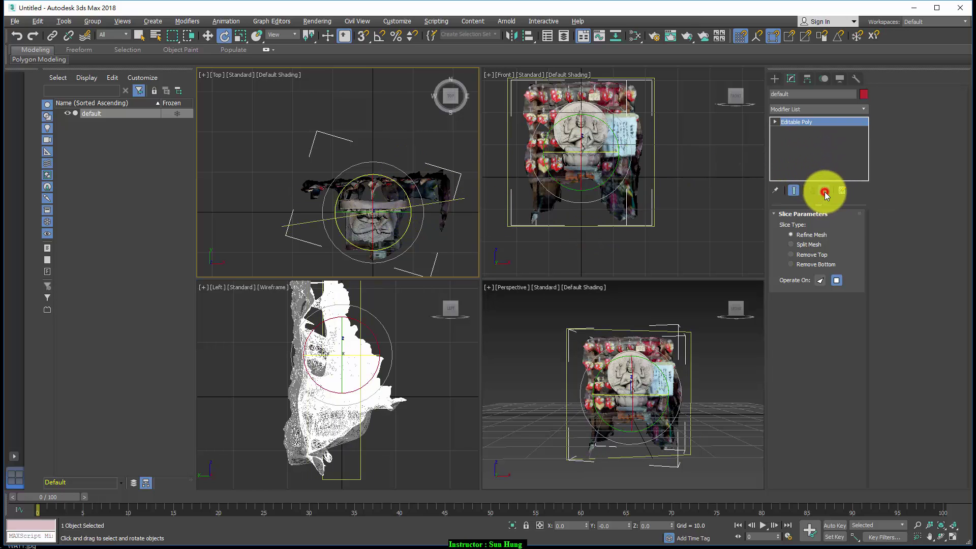
click(38, 21)
click(55, 175)
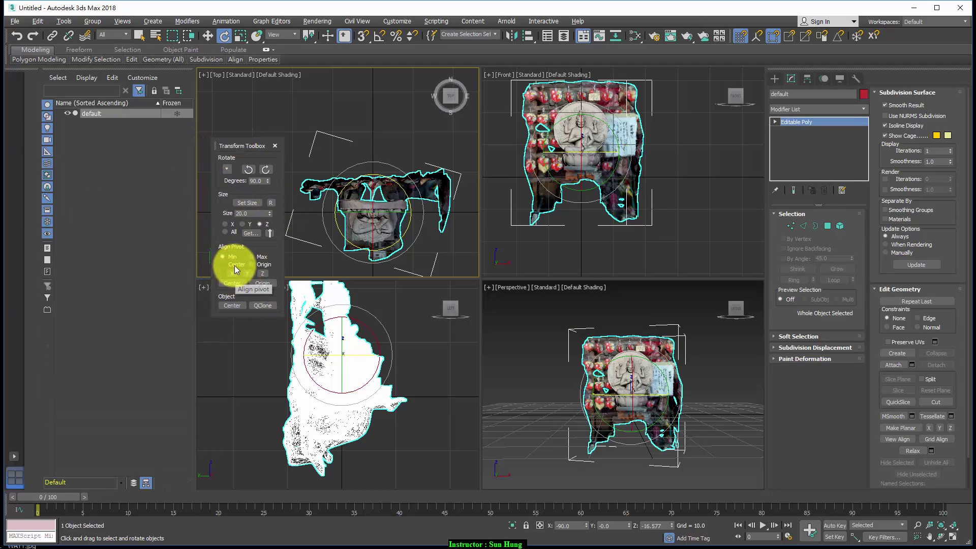
click(271, 203)
click(532, 312)
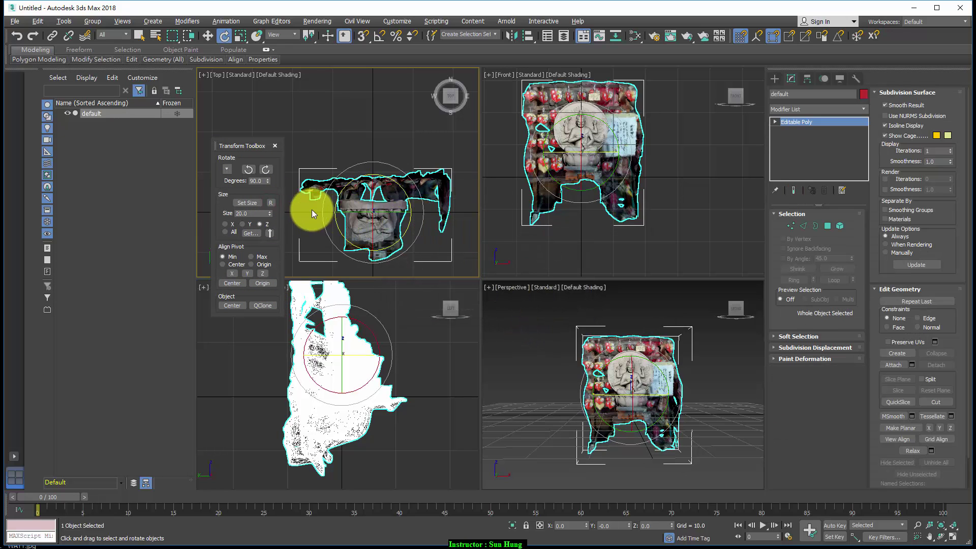
Bring up the full Modifier List dropdown.
scroll(393, 219, up, 3)
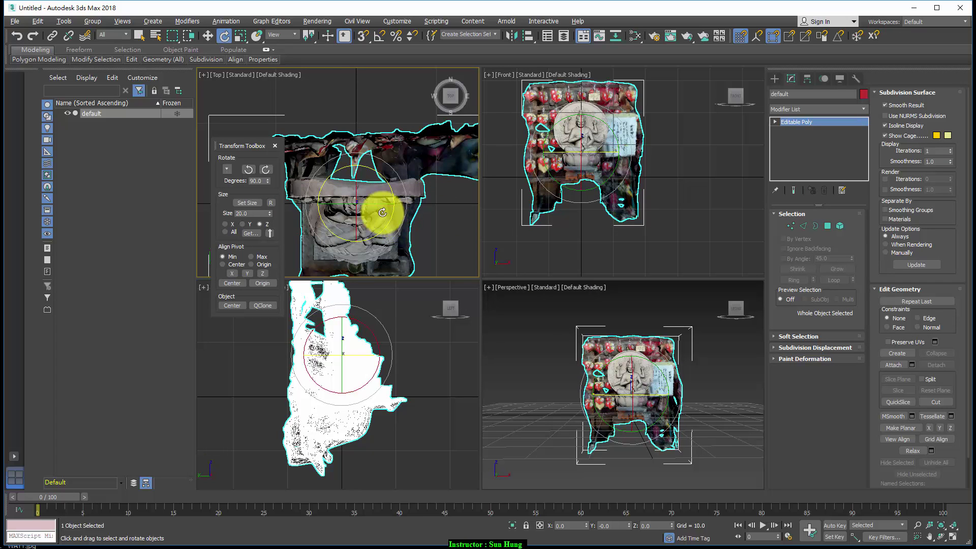
scroll(398, 219, down, 1)
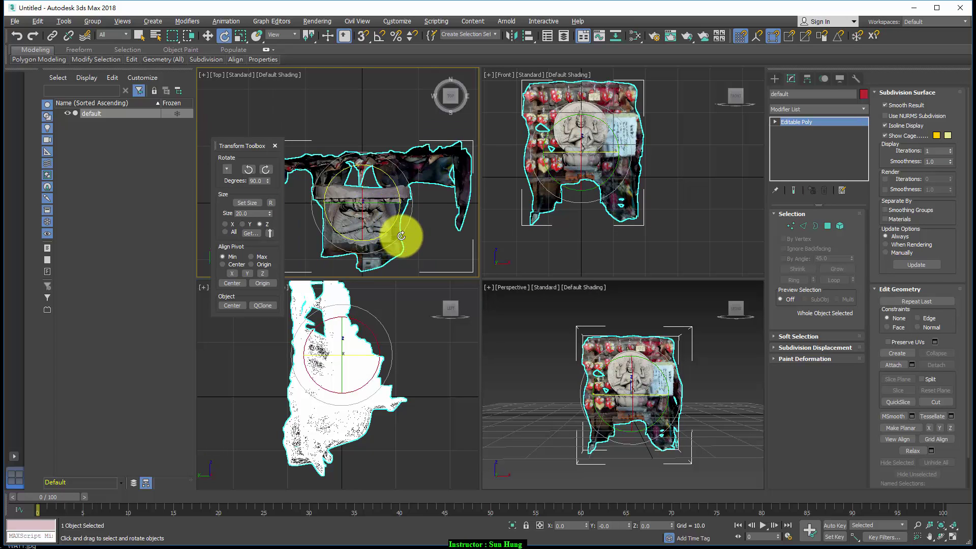
click(865, 109)
mouse_move(862, 124)
mouse_down()
mouse_move(852, 290)
mouse_move(862, 448)
mouse_up()
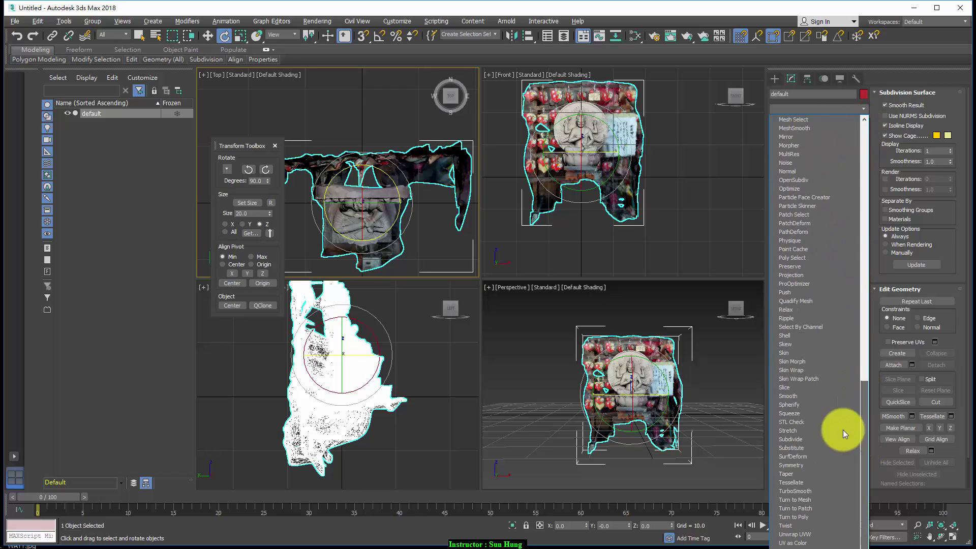
Add a Slice modifier, raise its plane to the platform top (Z 2.204), and set Remove Bottom.
click(805, 386)
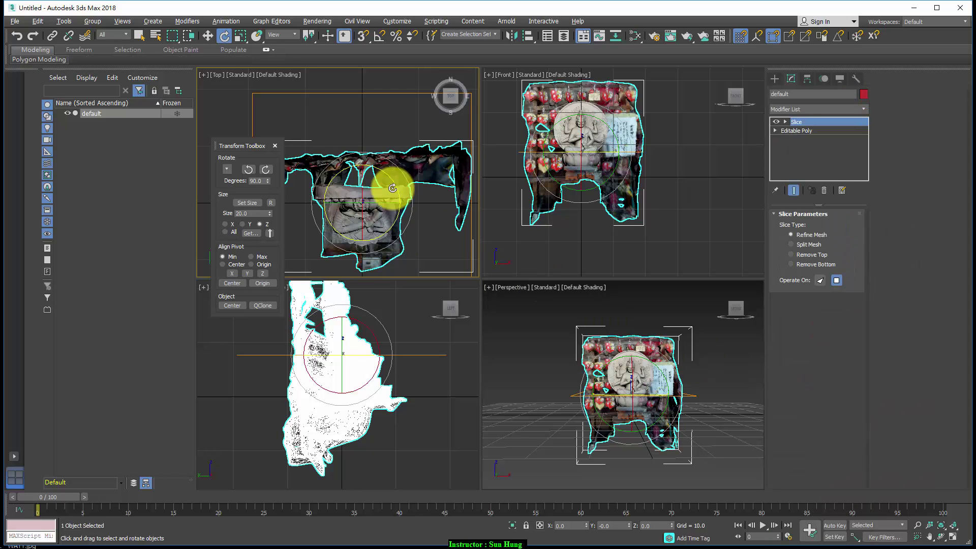
click(796, 130)
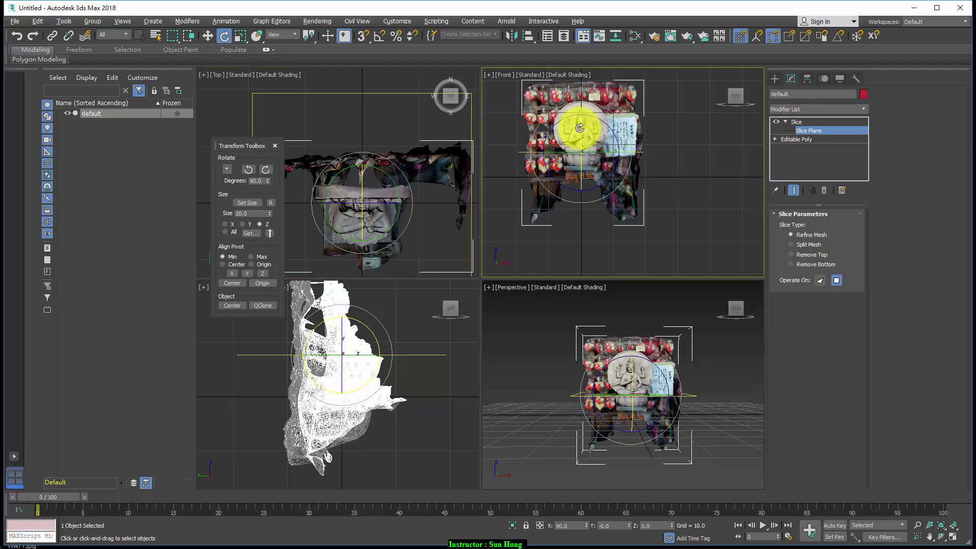
key(w)
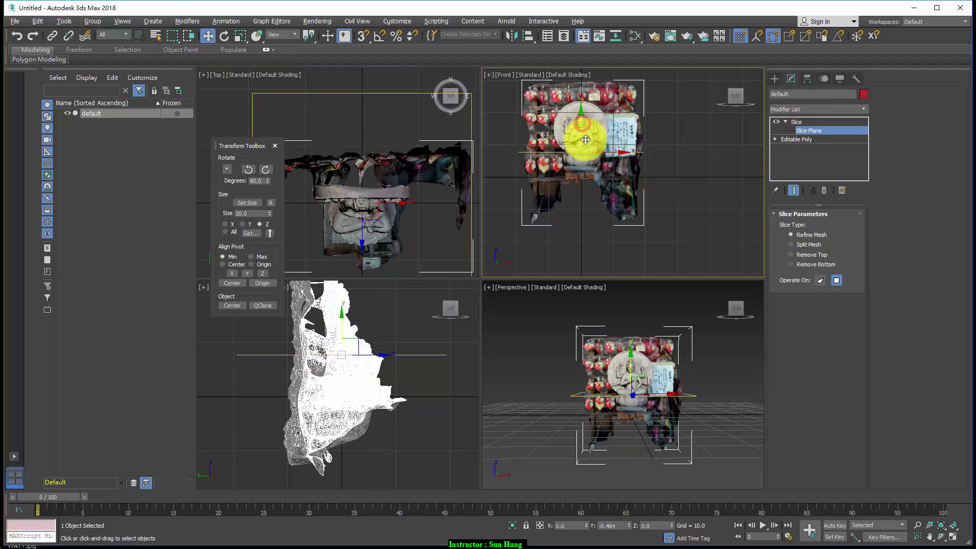
drag(586, 140, 584, 161)
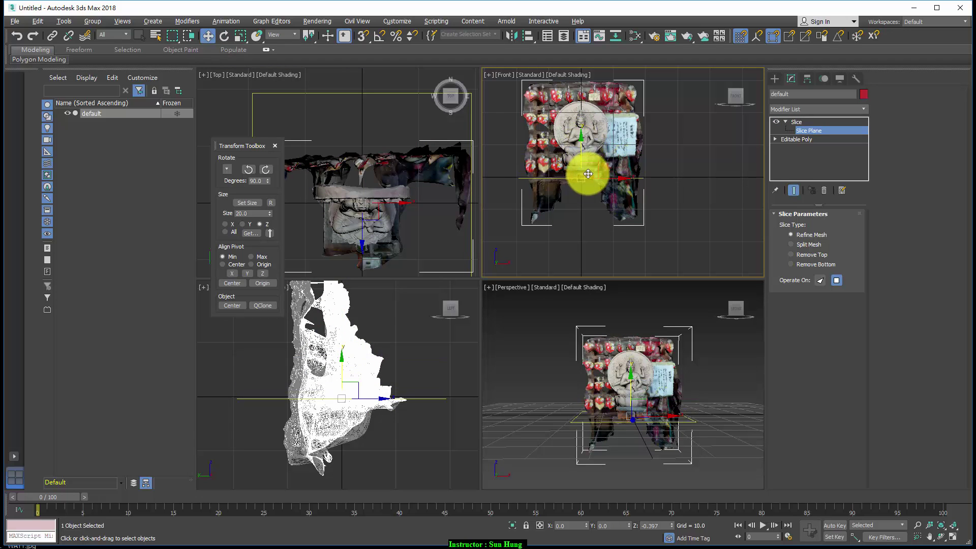
scroll(588, 174, up, 5)
scroll(661, 183, up, 3)
scroll(678, 192, up, 2)
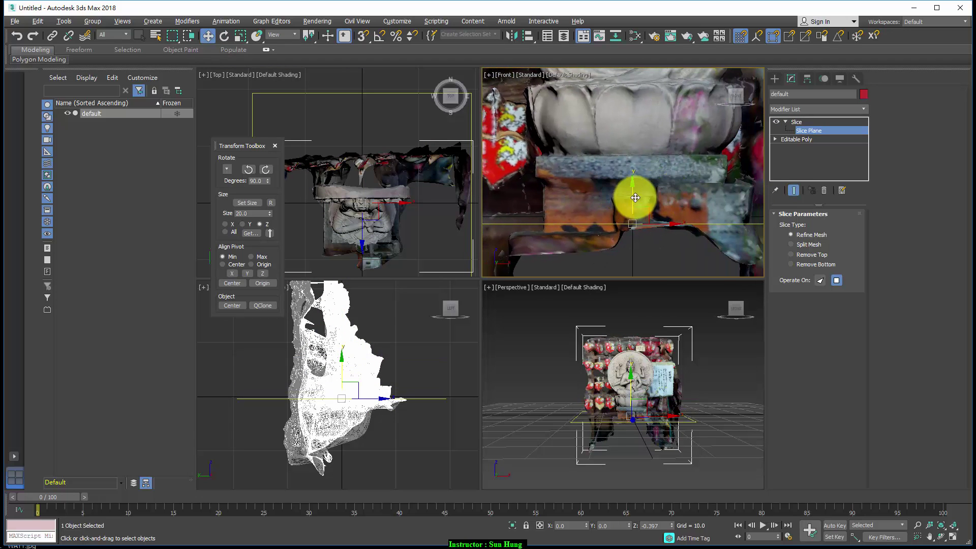
drag(636, 198, 633, 181)
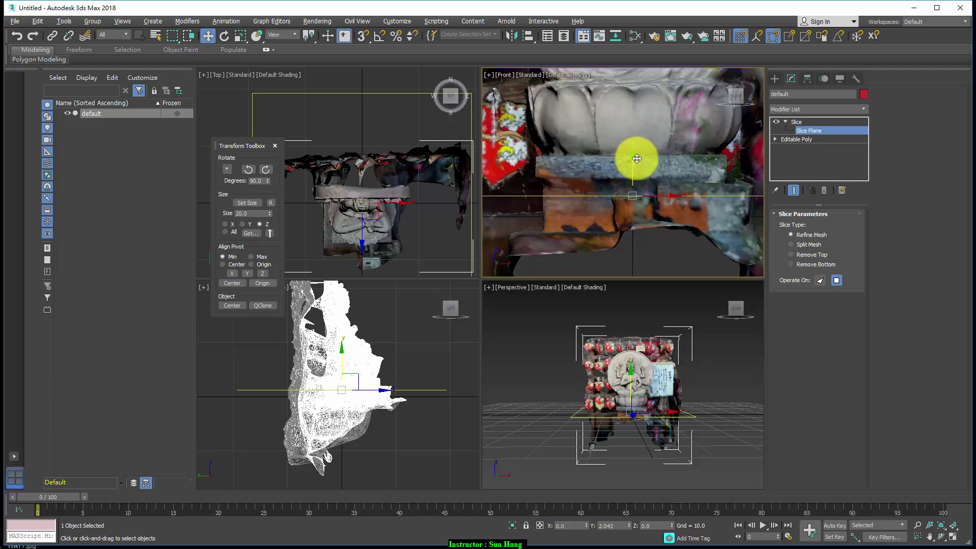
drag(638, 159, 637, 148)
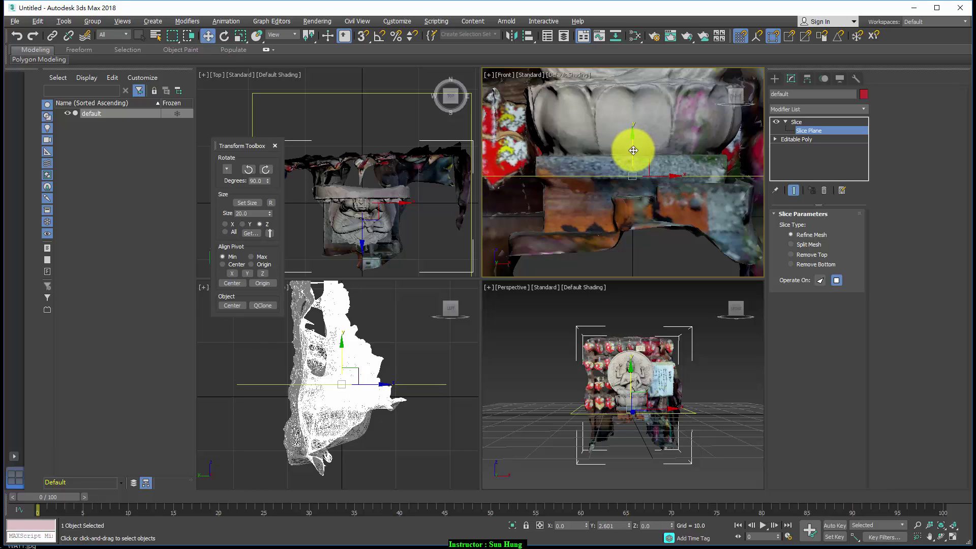
drag(635, 144, 631, 149)
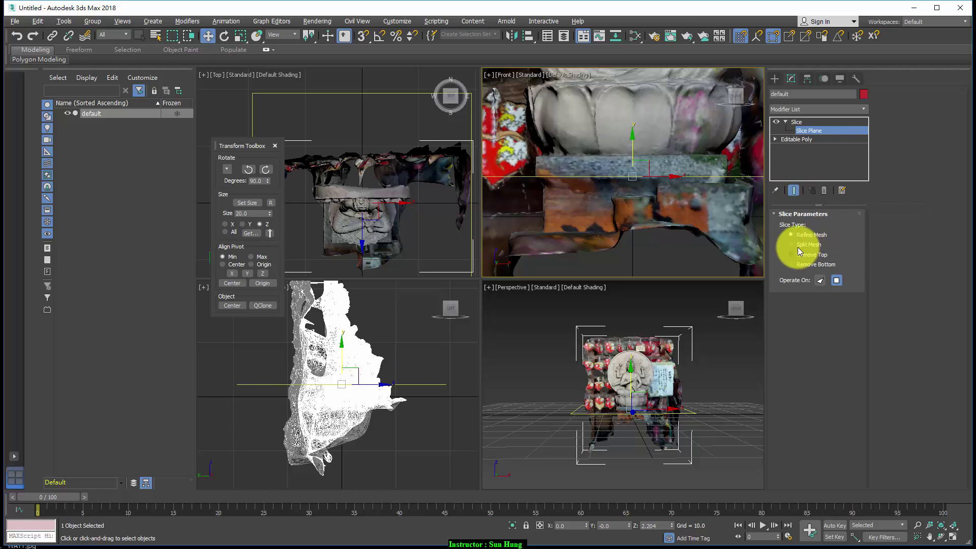
click(792, 264)
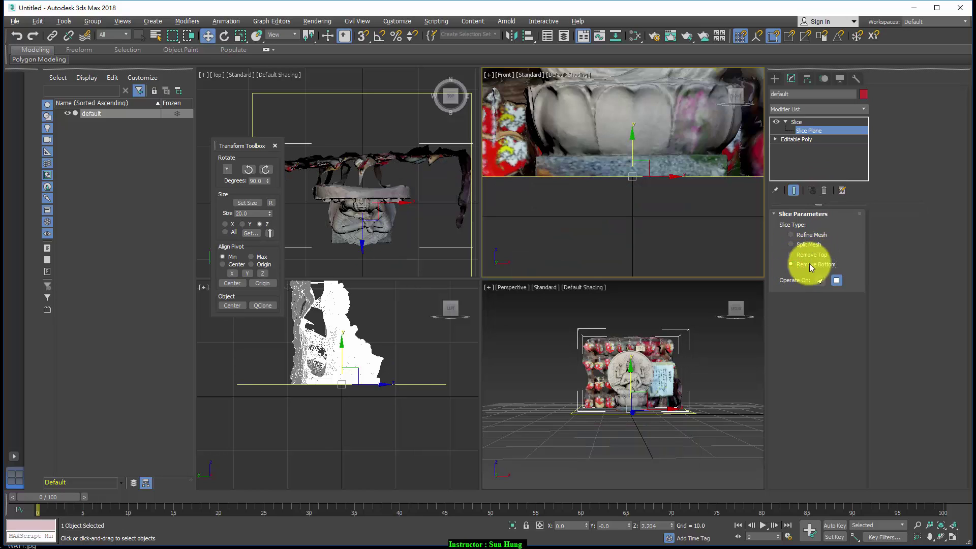
click(787, 124)
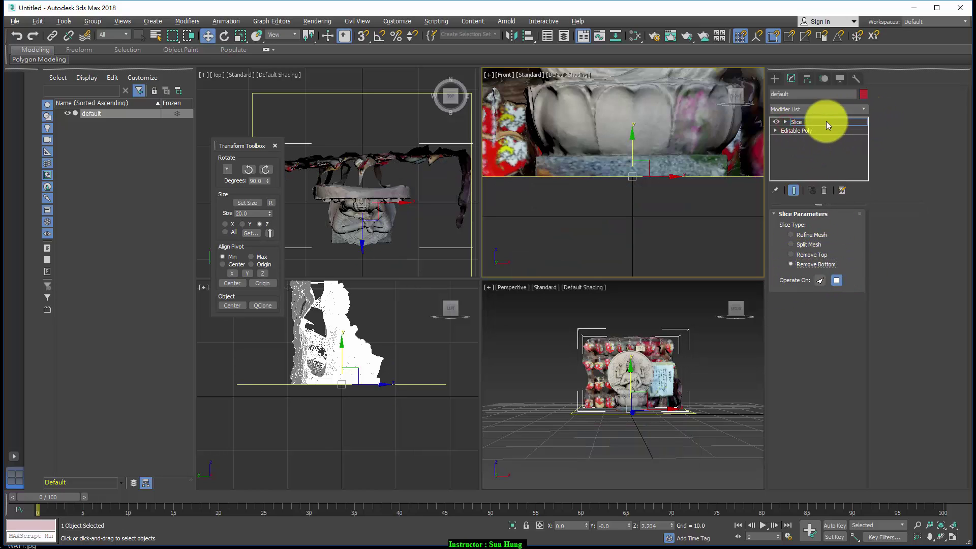
Add a second Slice modifier on top, keeping the whole mesh for now.
click(854, 112)
drag(866, 127, 869, 437)
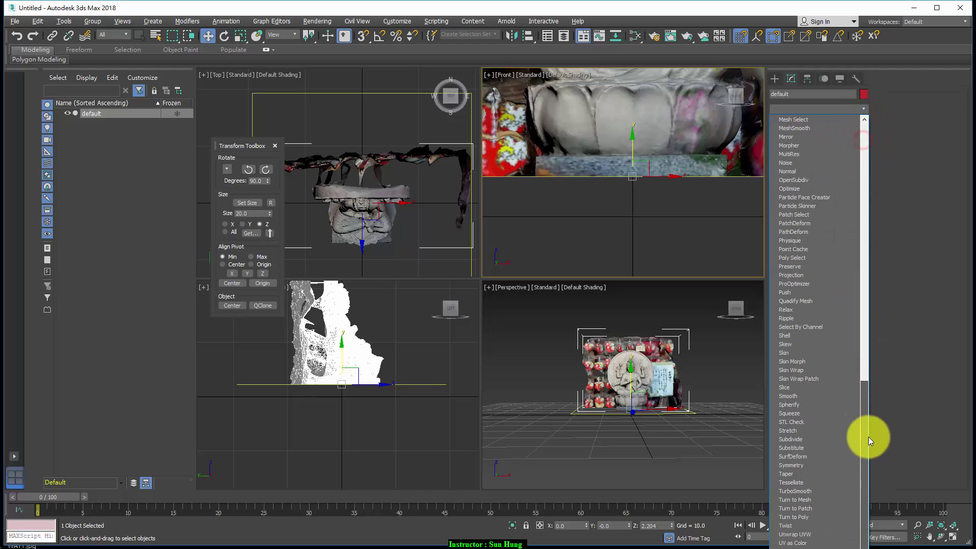
click(820, 389)
click(811, 235)
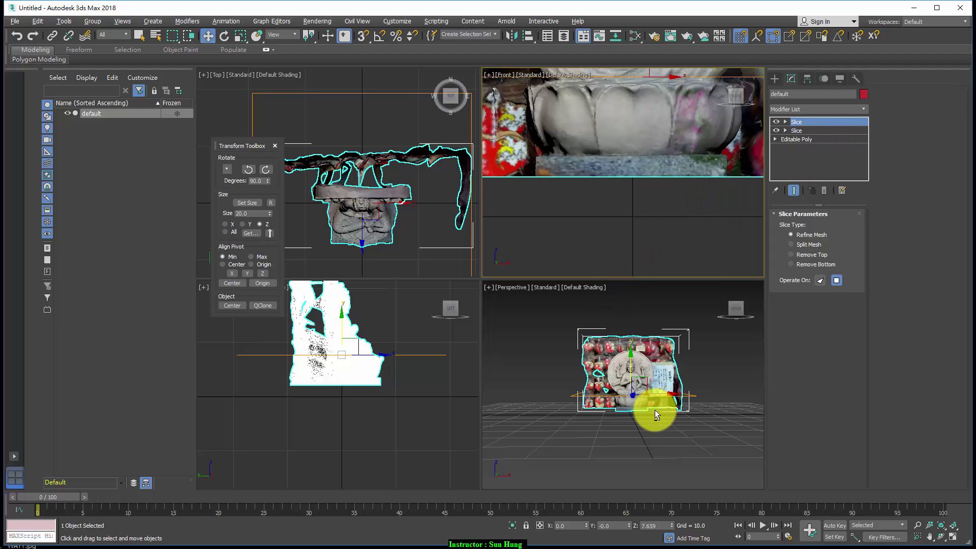
alt+middle_drag(655, 410, 751, 319)
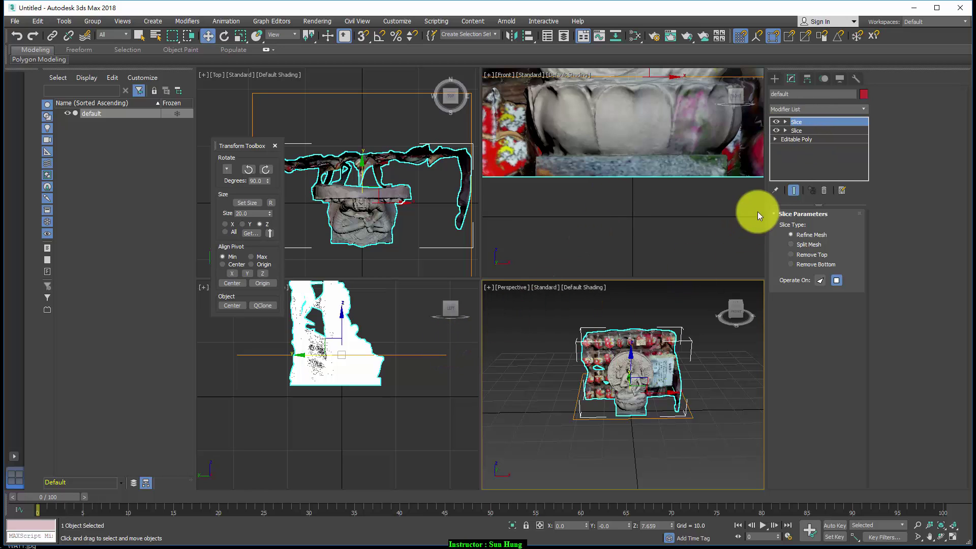
Rotate the new slice plane 90° upright in the Left view, with angle snap on.
click(785, 122)
key(e)
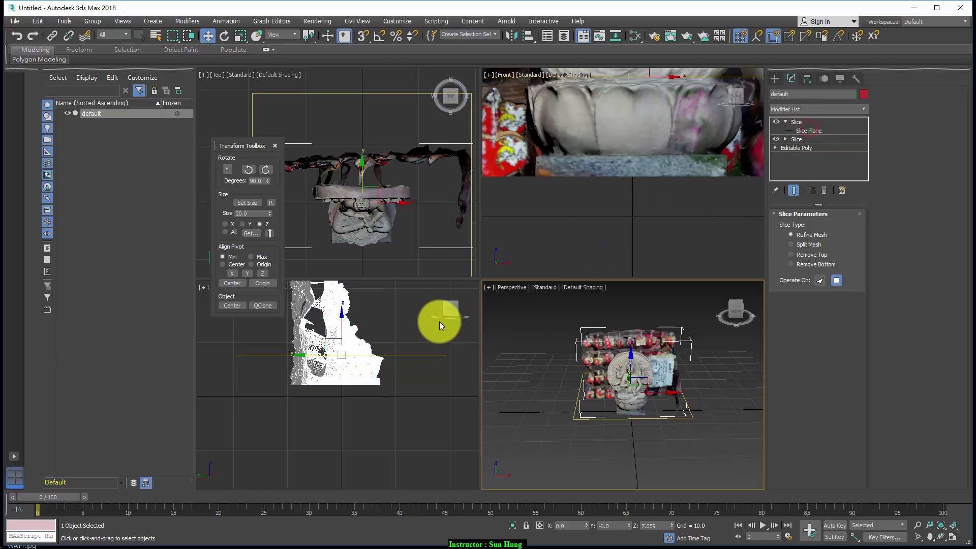
click(426, 301)
drag(425, 301, 390, 229)
right_click(350, 352)
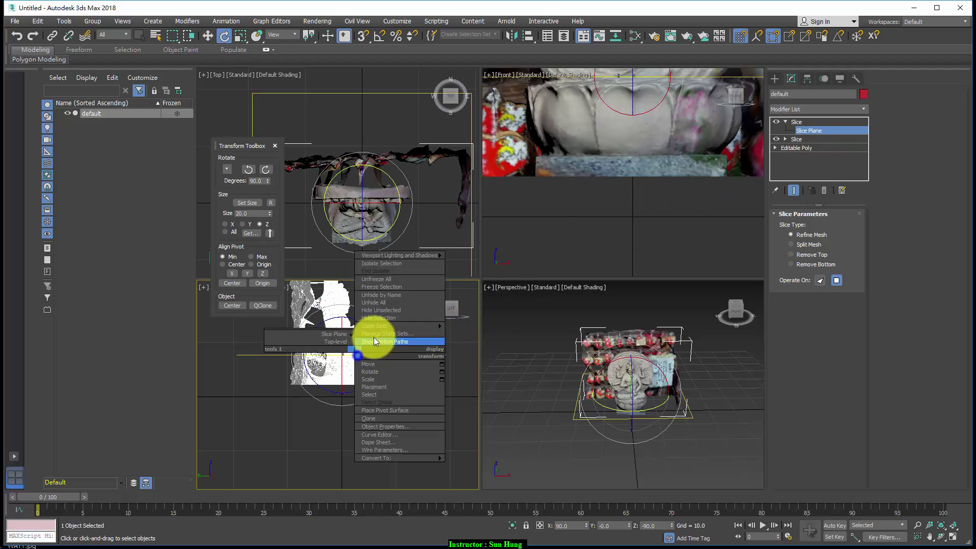
click(282, 398)
mouse_move(371, 328)
mouse_down()
mouse_move(380, 419)
mouse_move(398, 366)
mouse_up()
key(a)
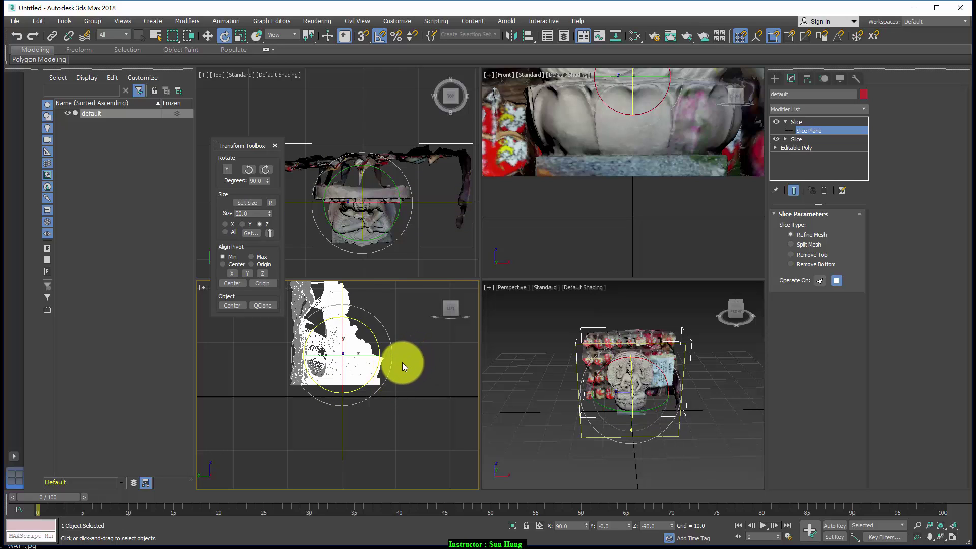
Move the upright plane to the platform's back edge and set Remove Bottom to cut the wall.
key(w)
mouse_move(368, 359)
mouse_down()
mouse_move(360, 360)
mouse_move(371, 353)
mouse_up()
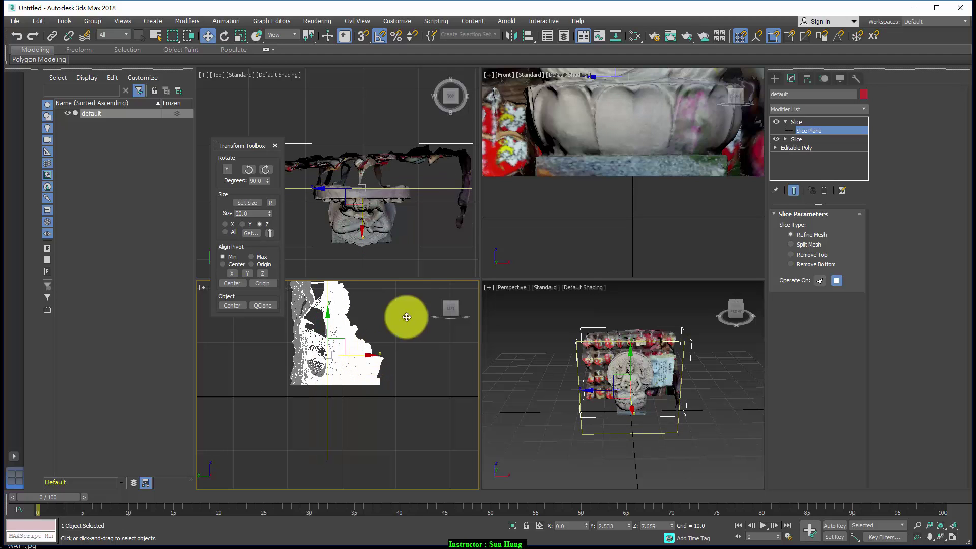
scroll(429, 215, up, 5)
mouse_move(430, 215)
middle_down()
mouse_move(408, 195)
mouse_move(414, 225)
middle_up()
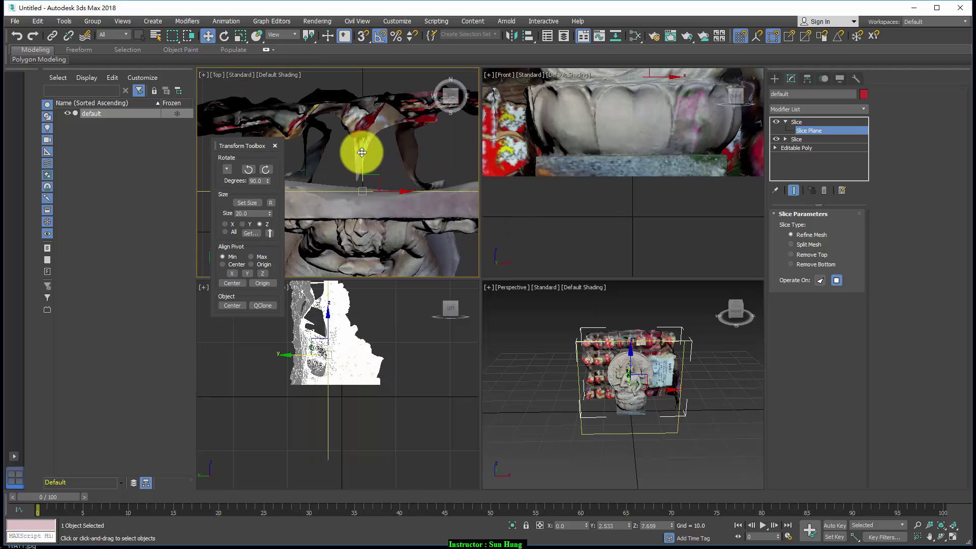
drag(361, 161, 361, 162)
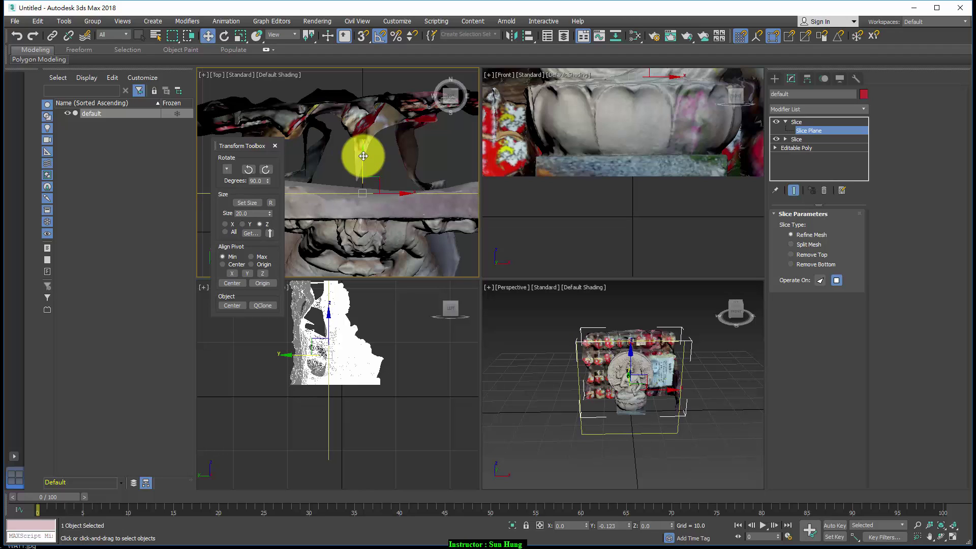
drag(364, 156, 364, 157)
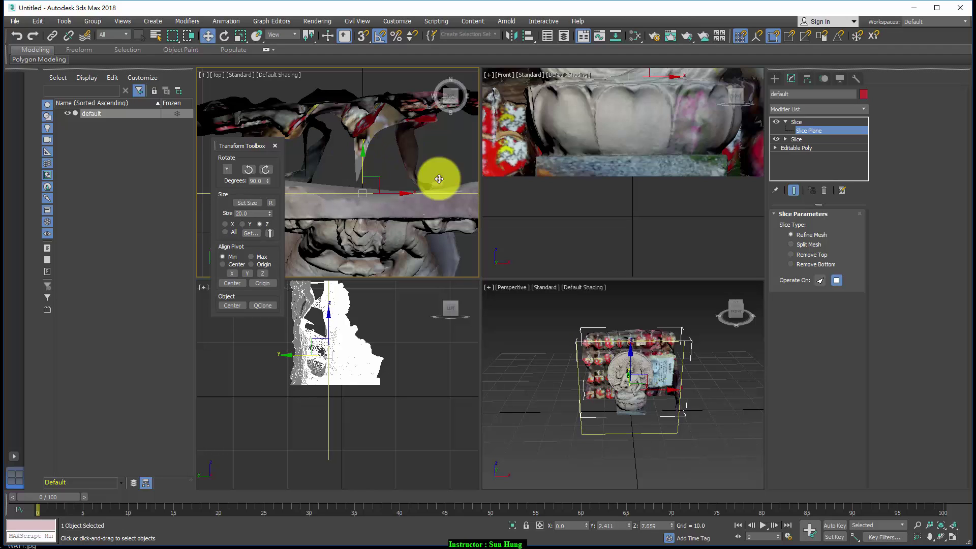
click(826, 265)
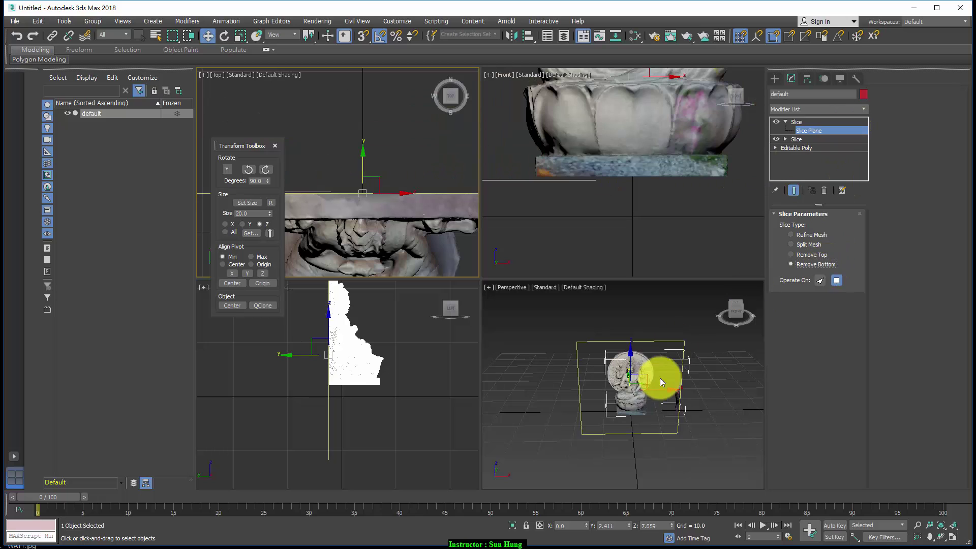
alt+middle_drag(660, 377, 634, 372)
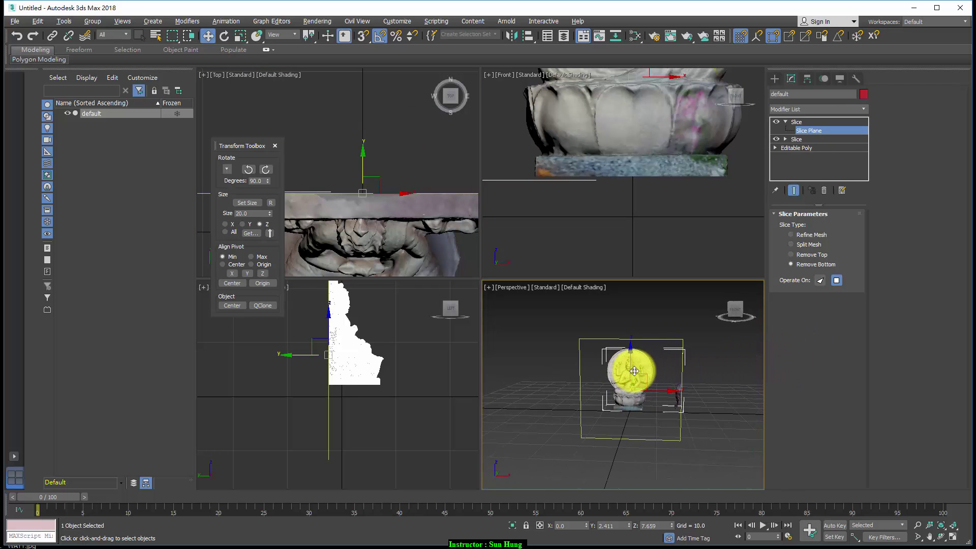
scroll(635, 374, up, 4)
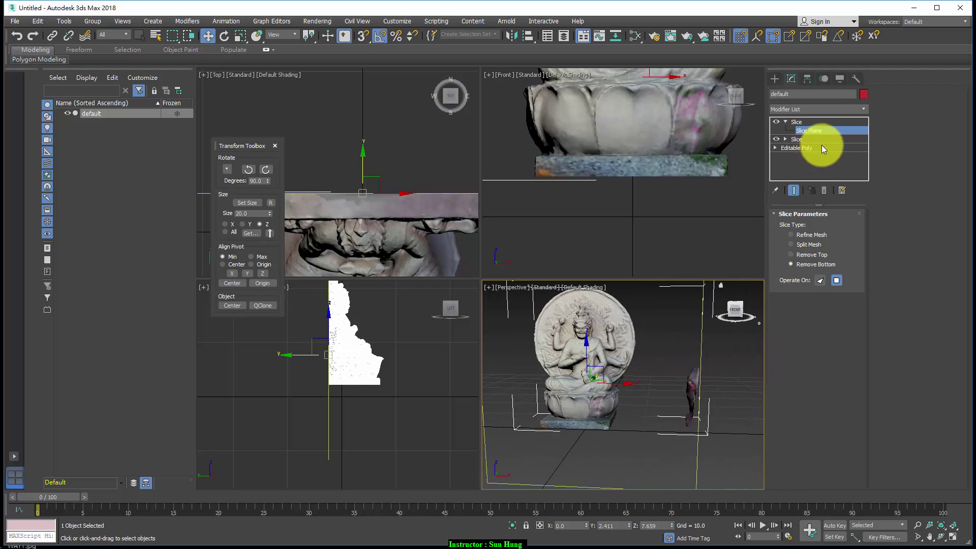
Collapse the sliced statue to an Editable Poly and delete the stray floating element.
right_click(550, 362)
mouse_move(580, 467)
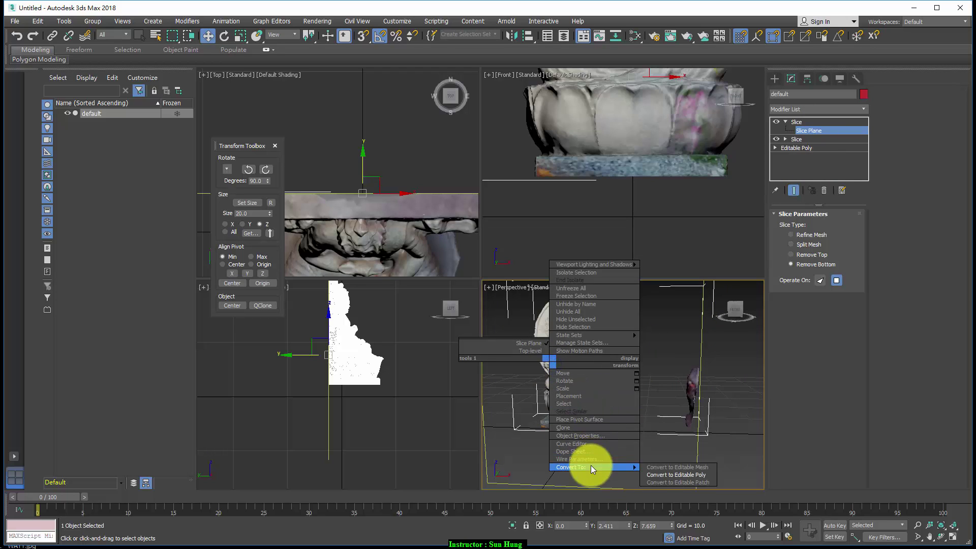
click(658, 475)
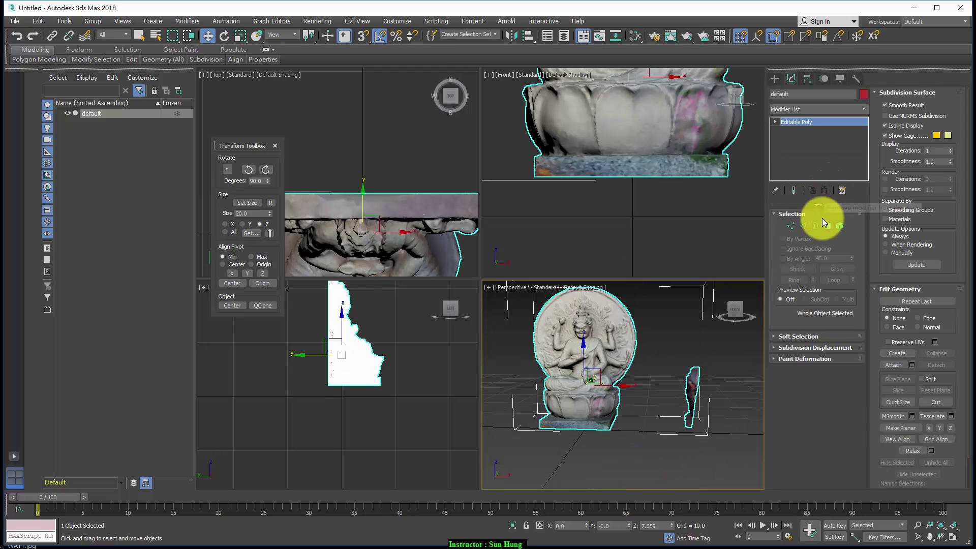
click(840, 225)
click(694, 382)
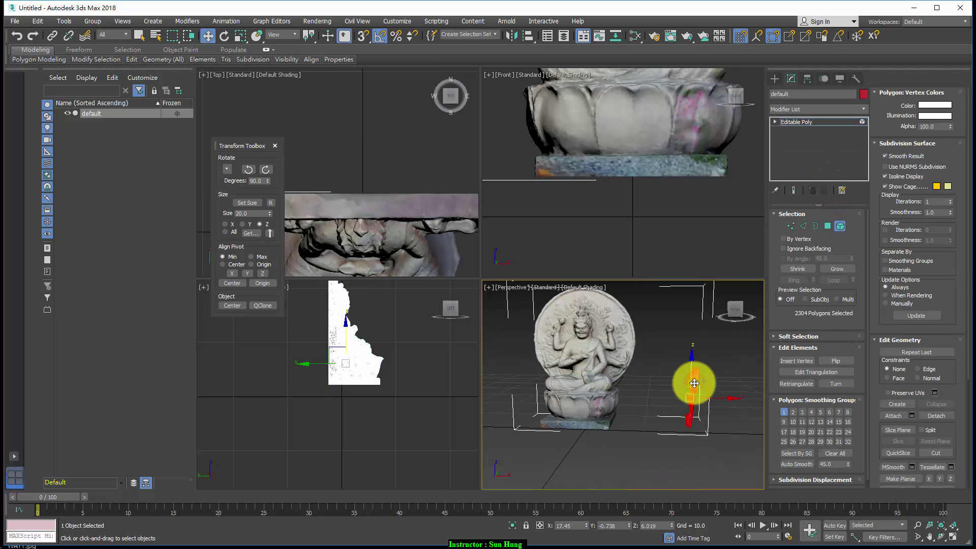
key(Delete)
Zoom extents on the statue in the Front, Top and Left views.
right_click(650, 170)
key(z)
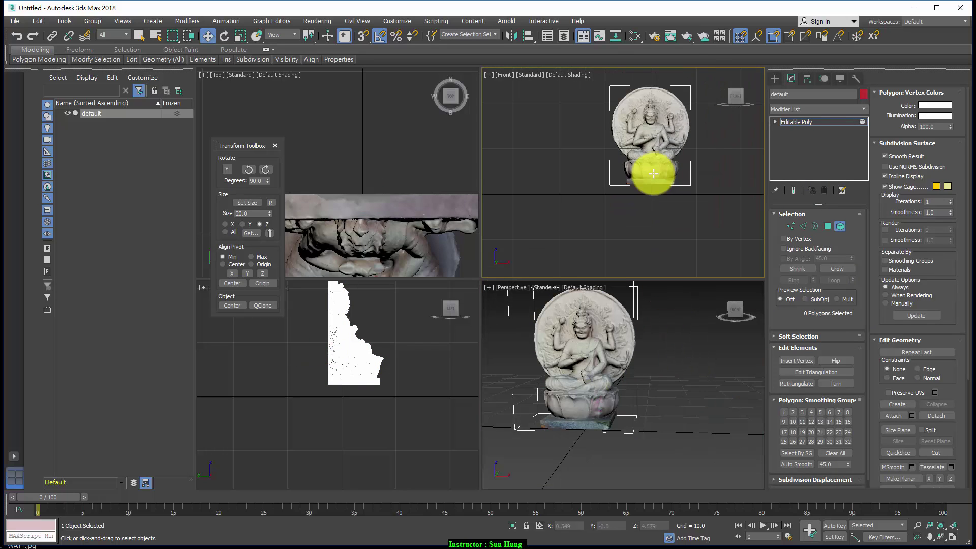
right_click(359, 186)
key(z)
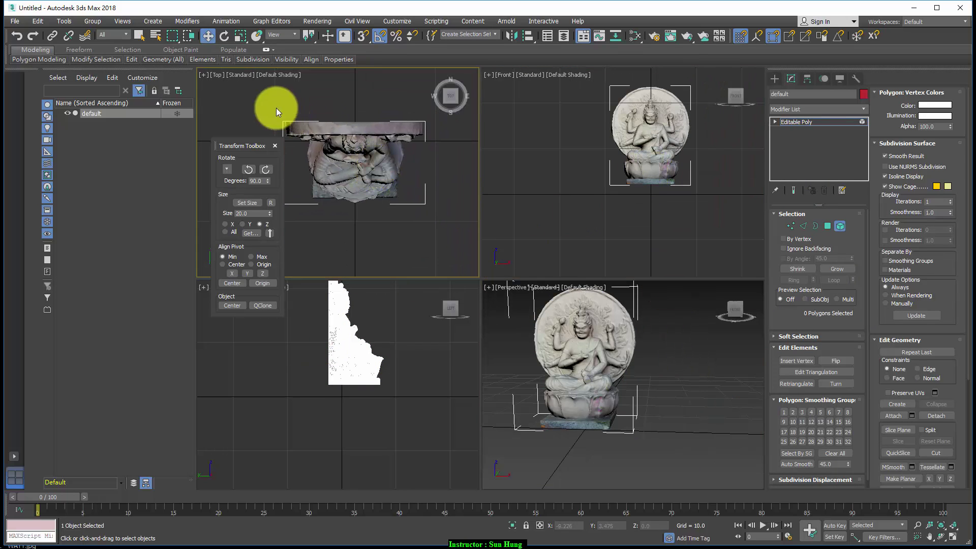
right_click(349, 435)
key(z)
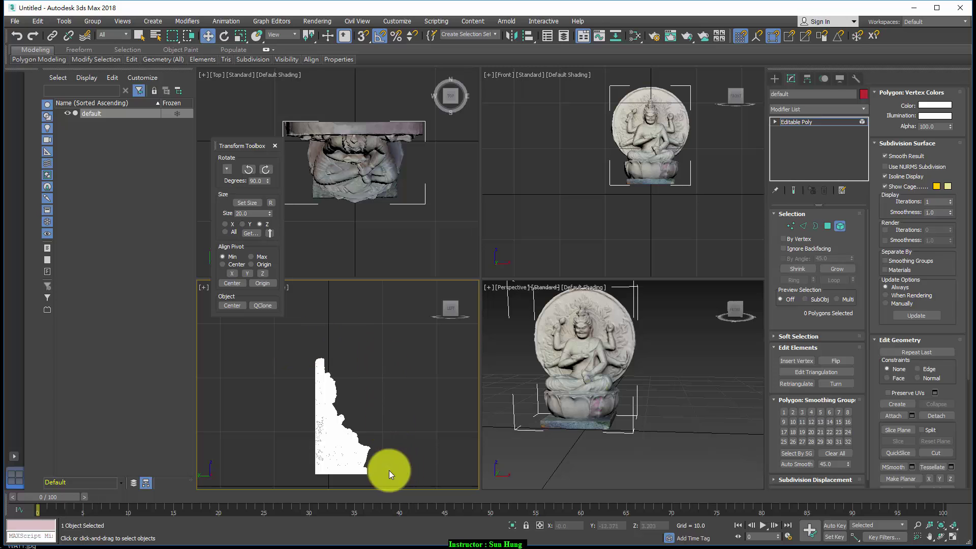
mouse_move(523, 322)
alt+middle_down()
mouse_move(610, 381)
mouse_move(632, 375)
mouse_move(618, 395)
mouse_move(726, 383)
mouse_move(643, 381)
mouse_move(686, 393)
mouse_move(667, 395)
alt+middle_up()
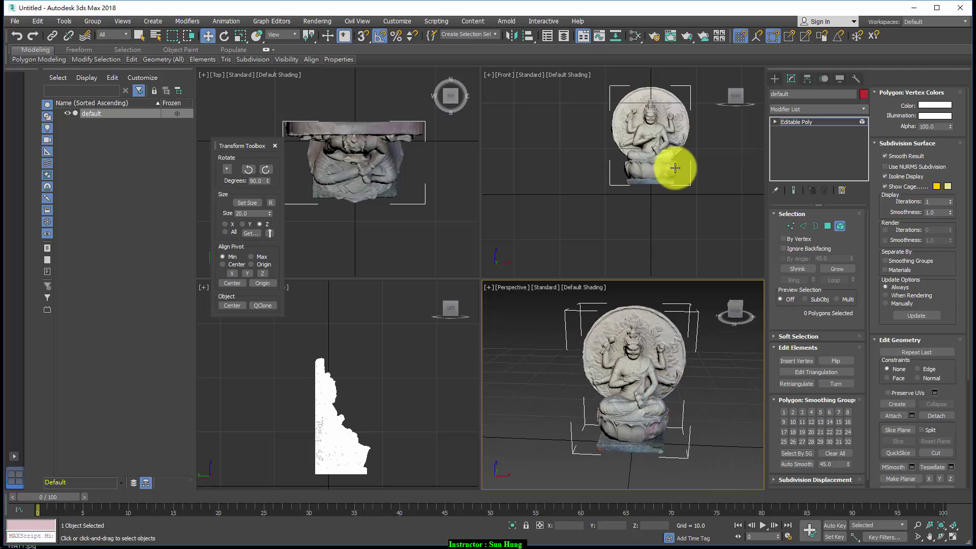
In Polygon mode, show the perspective view as maximized wireframe from the statue's back.
scroll(675, 167, up, 3)
scroll(649, 212, up, 2)
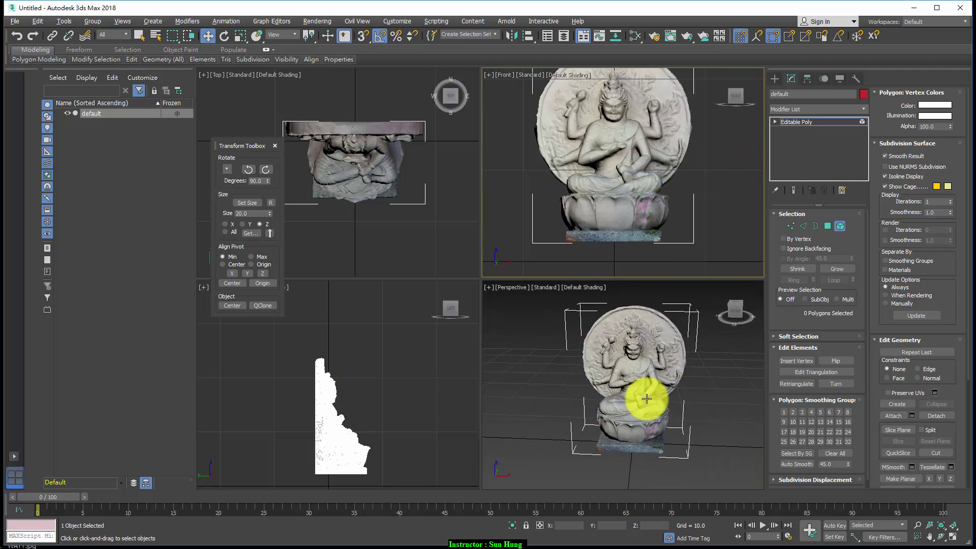
mouse_move(646, 399)
alt+middle_down()
mouse_move(460, 371)
mouse_move(757, 385)
mouse_move(756, 359)
mouse_move(743, 331)
mouse_move(676, 374)
alt+middle_up()
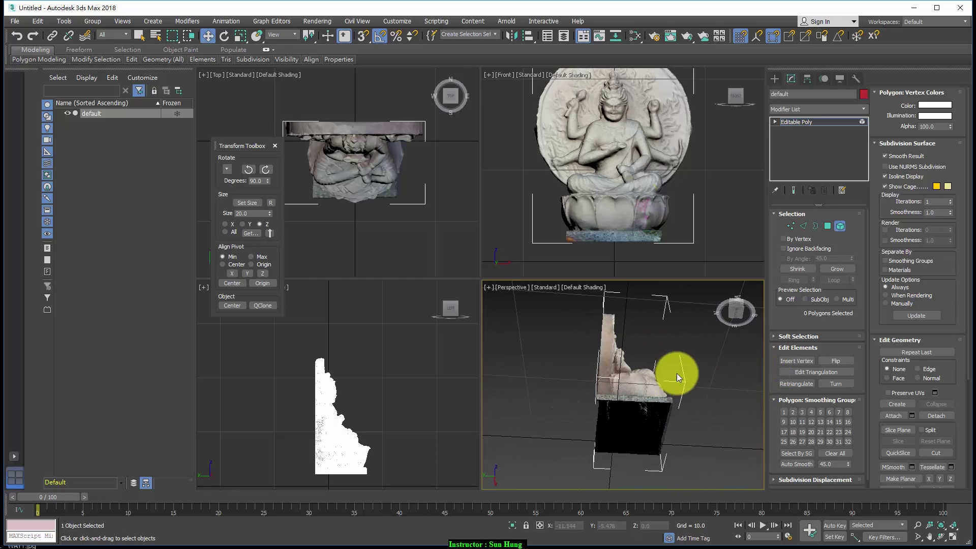
click(828, 225)
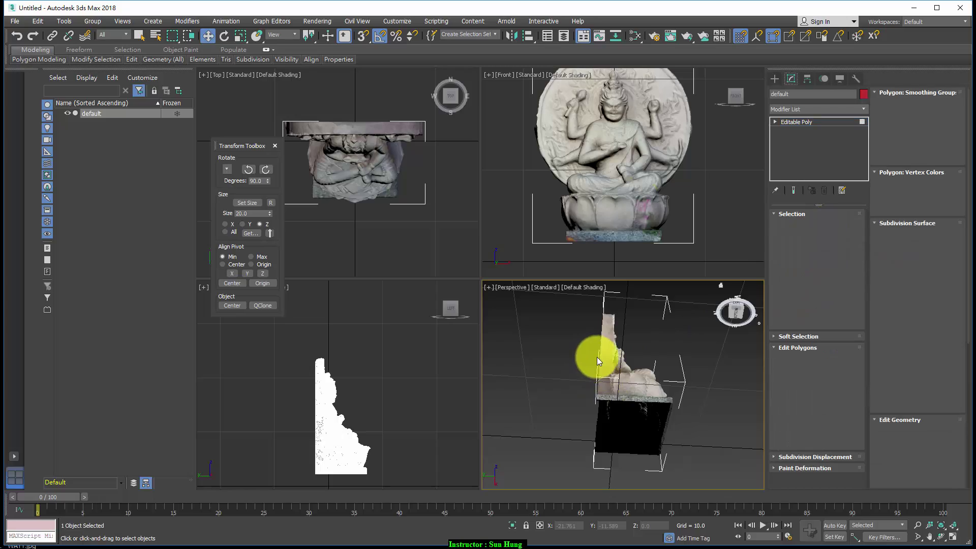
key(F3)
scroll(559, 336, up, 3)
key(alt+w)
Zoom and orbit to inspect the base's open underside, then bring up the Modifier List.
scroll(396, 264, up, 2)
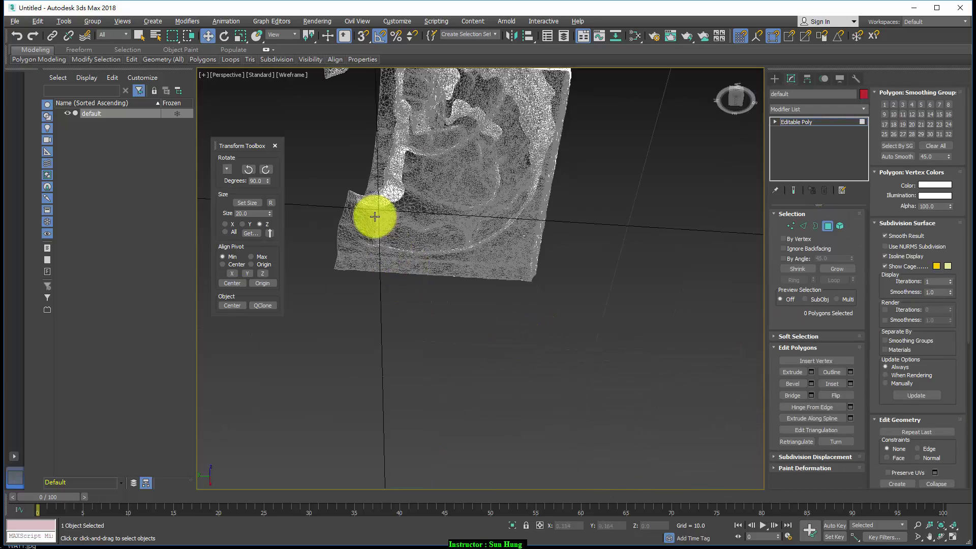
scroll(375, 217, up, 3)
scroll(425, 310, up, 2)
scroll(346, 162, up, 2)
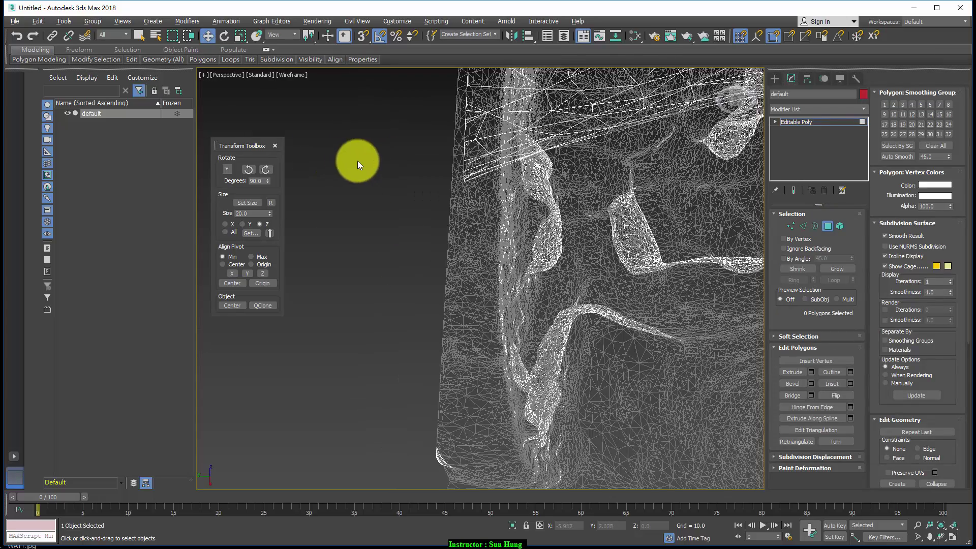
mouse_move(420, 206)
alt+middle_down()
mouse_move(464, 236)
mouse_move(484, 214)
alt+middle_up()
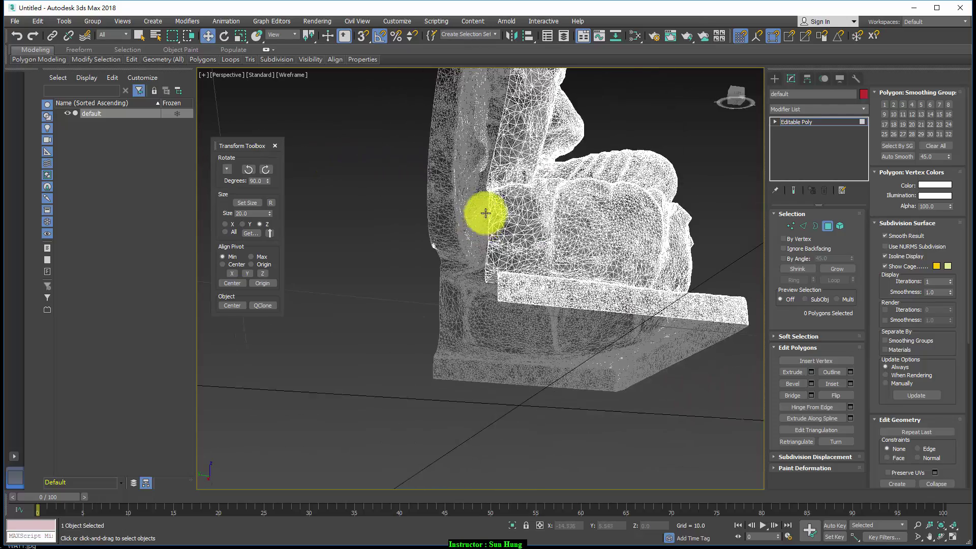
scroll(543, 342, up, 3)
scroll(519, 334, up, 1)
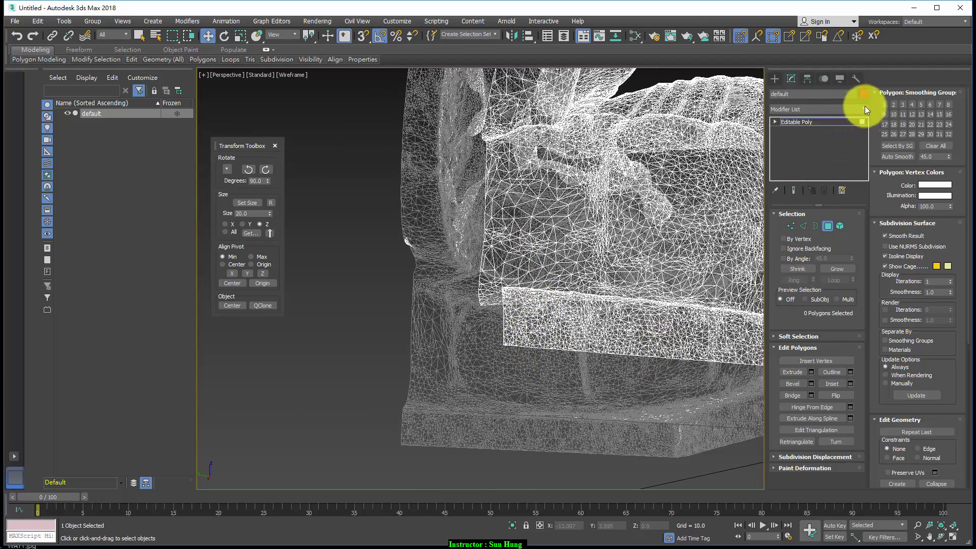
click(845, 118)
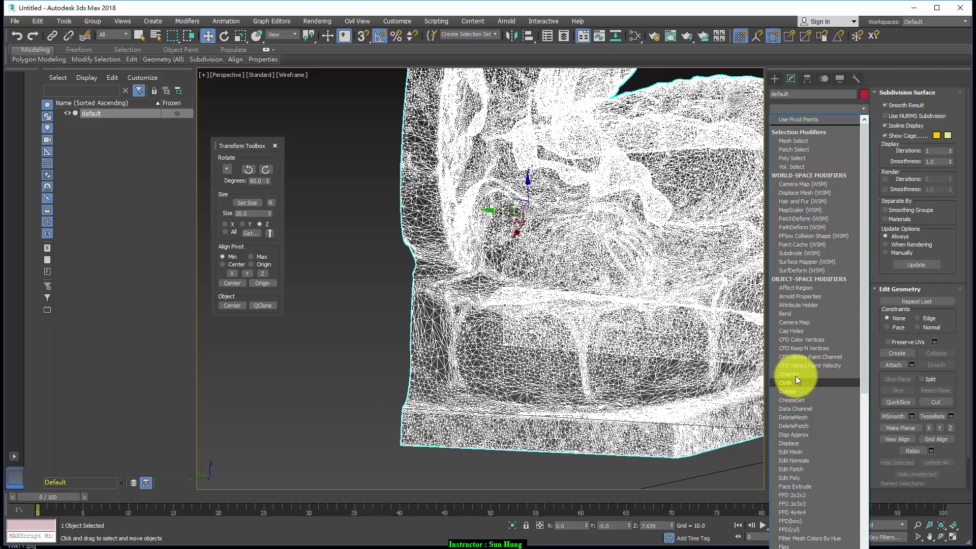
Apply Cap Holes, check the sealed underside, and Collapse All into the Editable Poly.
click(802, 333)
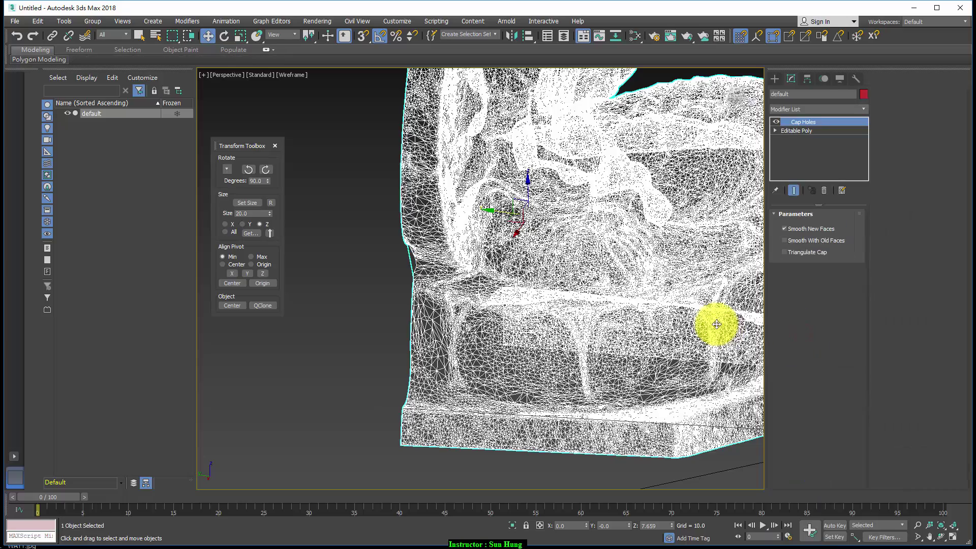
key(F3)
mouse_move(534, 294)
alt+middle_down()
mouse_move(588, 320)
mouse_move(604, 290)
mouse_move(598, 245)
mouse_move(582, 254)
mouse_move(621, 295)
mouse_move(547, 338)
mouse_move(575, 356)
mouse_move(639, 344)
mouse_move(639, 300)
mouse_move(690, 296)
alt+middle_up()
mouse_move(641, 333)
alt+middle_down()
mouse_move(573, 353)
mouse_move(603, 321)
mouse_move(626, 245)
alt+middle_up()
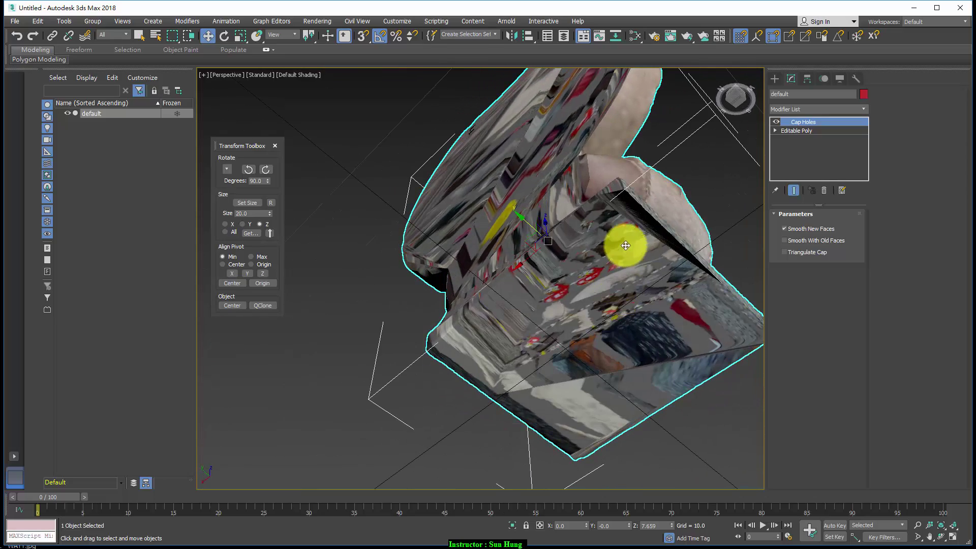
right_click(806, 122)
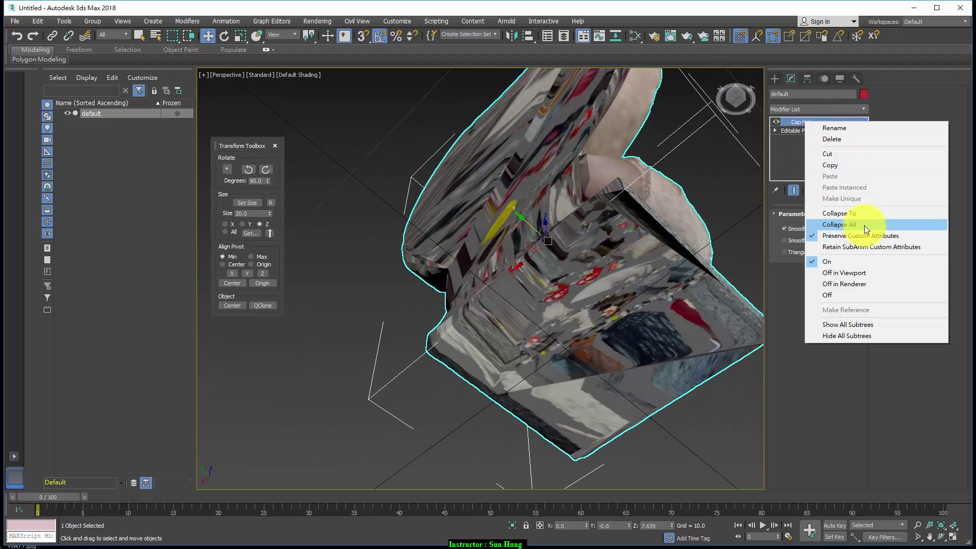
click(865, 225)
click(527, 311)
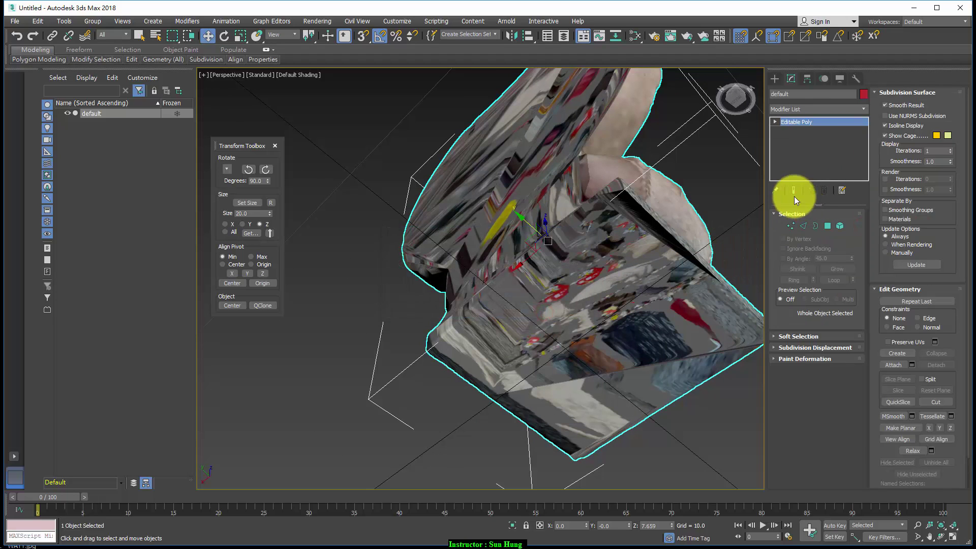
Inspect the border vertices around the mesh edge in Vertex mode and wireframe.
click(792, 225)
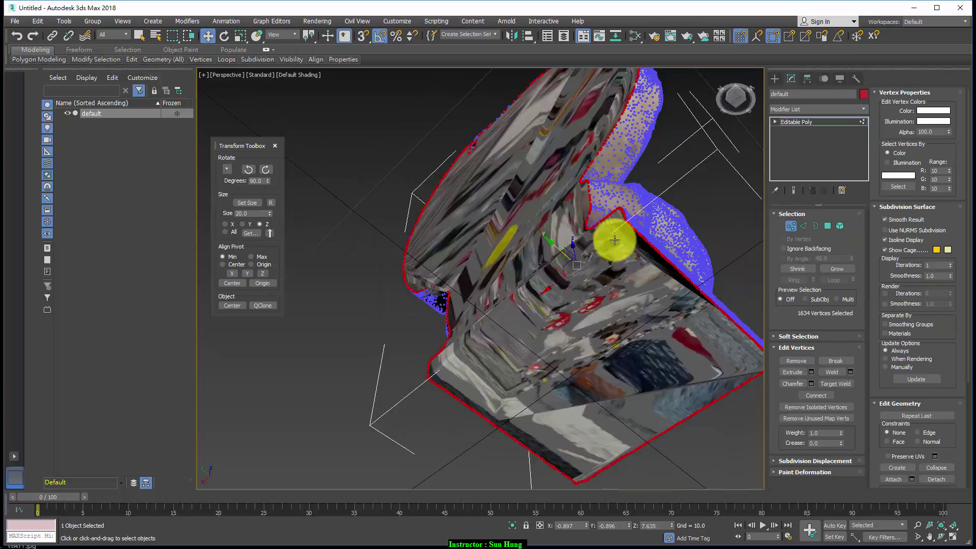
key(F3)
scroll(627, 224, up, 1)
scroll(627, 221, up, 1)
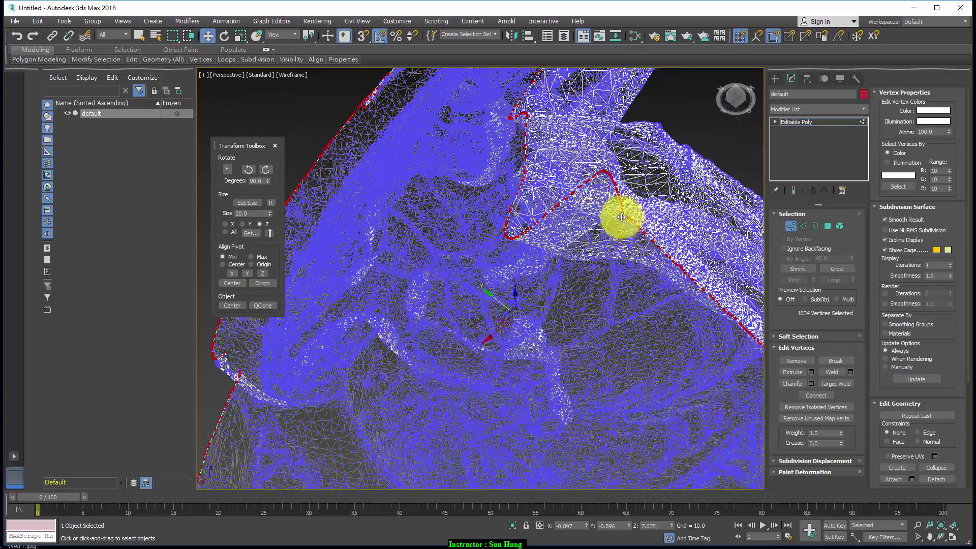
mouse_move(627, 249)
alt+middle_down()
mouse_move(632, 257)
mouse_move(585, 252)
mouse_move(595, 215)
mouse_move(484, 276)
mouse_move(443, 286)
mouse_move(436, 277)
mouse_move(446, 290)
mouse_move(331, 386)
alt+middle_up()
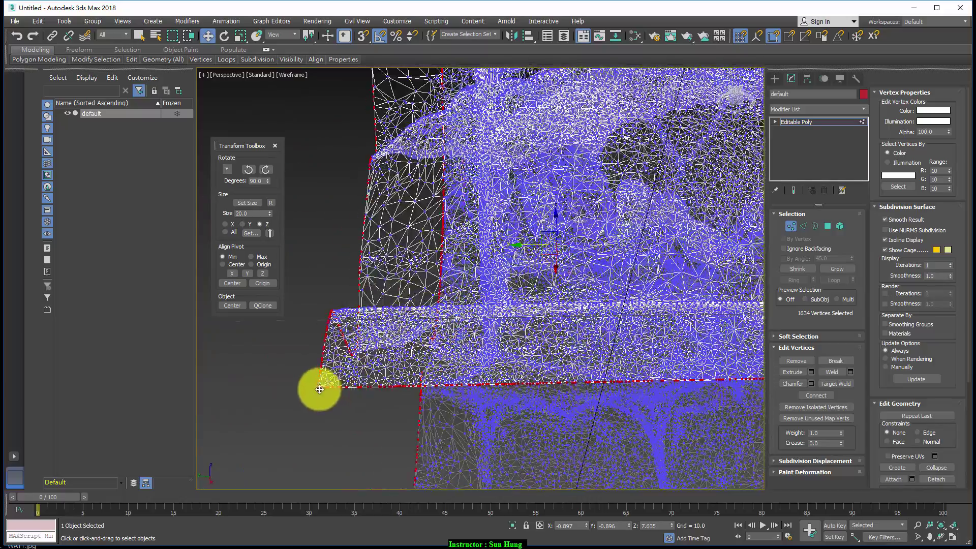
click(317, 390)
mouse_move(311, 421)
alt+middle_down()
mouse_move(431, 246)
mouse_move(447, 322)
mouse_move(535, 334)
alt+middle_up()
scroll(541, 323, up, 3)
scroll(529, 348, up, 3)
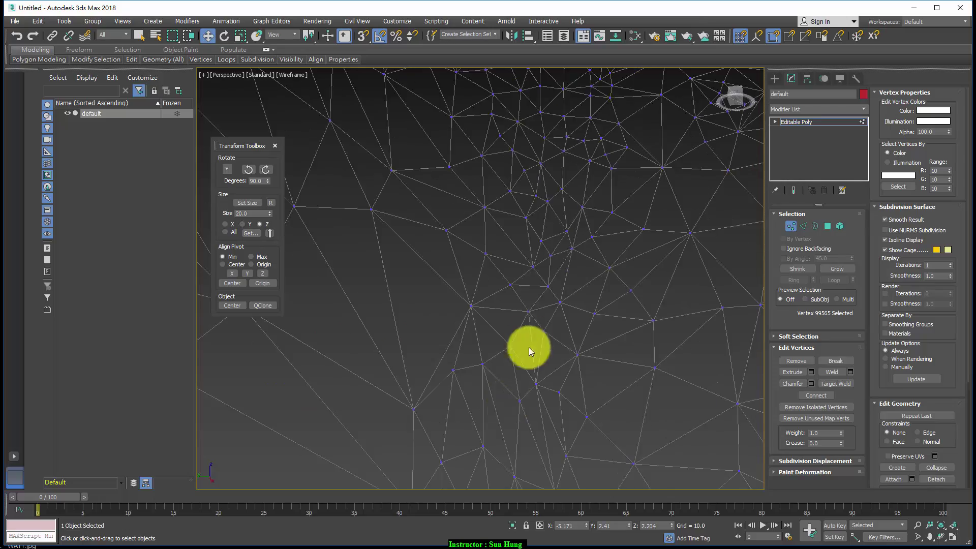
scroll(575, 242, up, 2)
scroll(575, 242, down, 3)
mouse_move(571, 244)
middle_down()
mouse_move(571, 201)
mouse_move(539, 229)
middle_up()
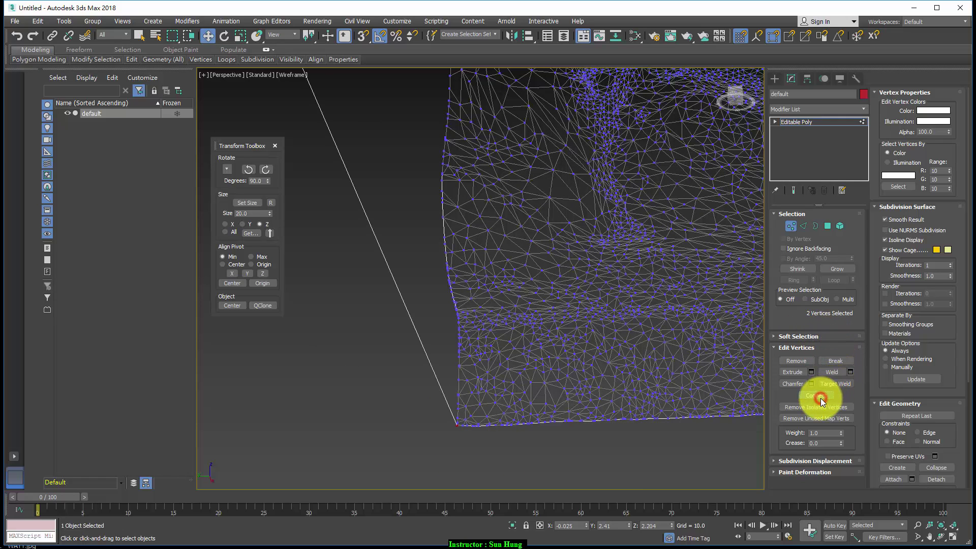
Return to shaded display and examine the lower edge of the base from below.
key(F3)
scroll(617, 301, down, 3)
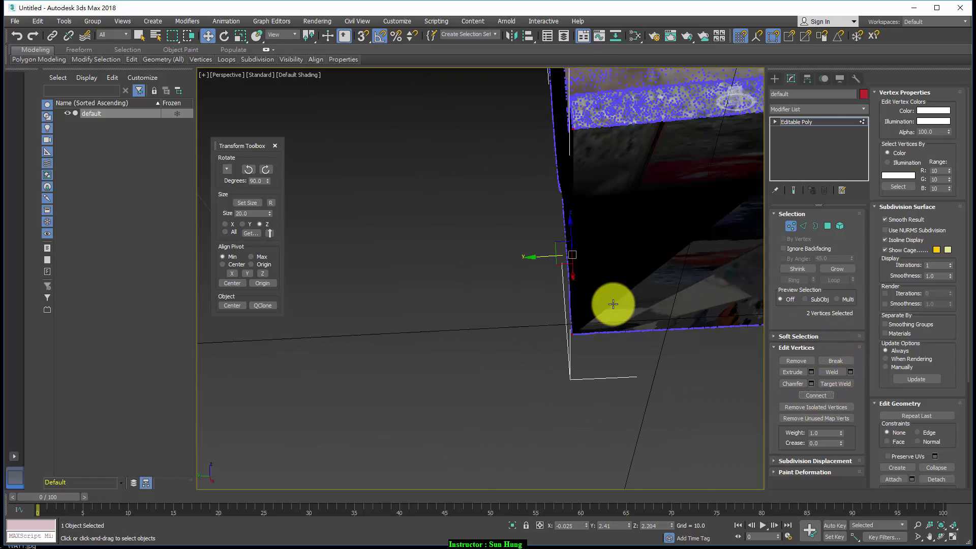
mouse_move(617, 301)
middle_down()
mouse_move(644, 324)
mouse_move(695, 325)
mouse_move(721, 266)
mouse_move(686, 331)
mouse_move(748, 340)
mouse_move(756, 312)
mouse_move(778, 303)
mouse_move(621, 297)
mouse_move(493, 213)
mouse_move(529, 266)
mouse_move(549, 224)
mouse_move(523, 251)
mouse_move(505, 251)
mouse_move(515, 255)
mouse_move(506, 233)
mouse_move(813, 220)
middle_up()
scroll(504, 247, up, 5)
scroll(504, 260, up, 3)
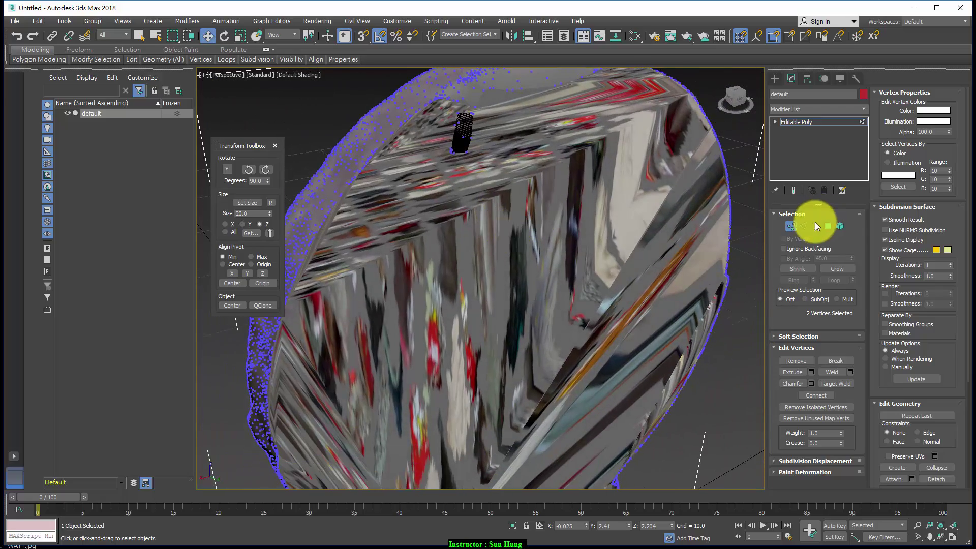
mouse_move(493, 198)
alt+middle_down()
mouse_move(504, 246)
mouse_move(495, 241)
alt+middle_up()
Pick the small separate fragment in Element mode, then return to object level on the whole statue.
click(790, 225)
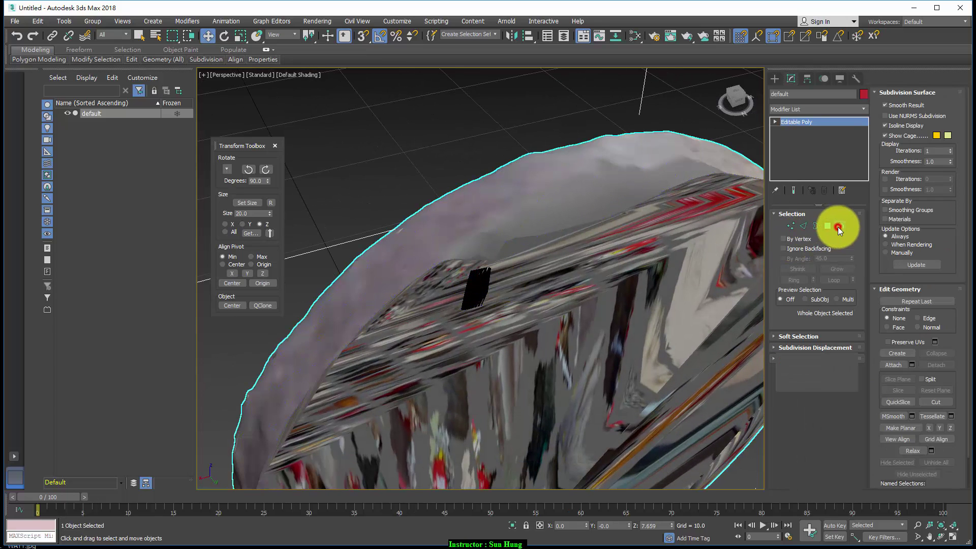
click(839, 226)
click(483, 273)
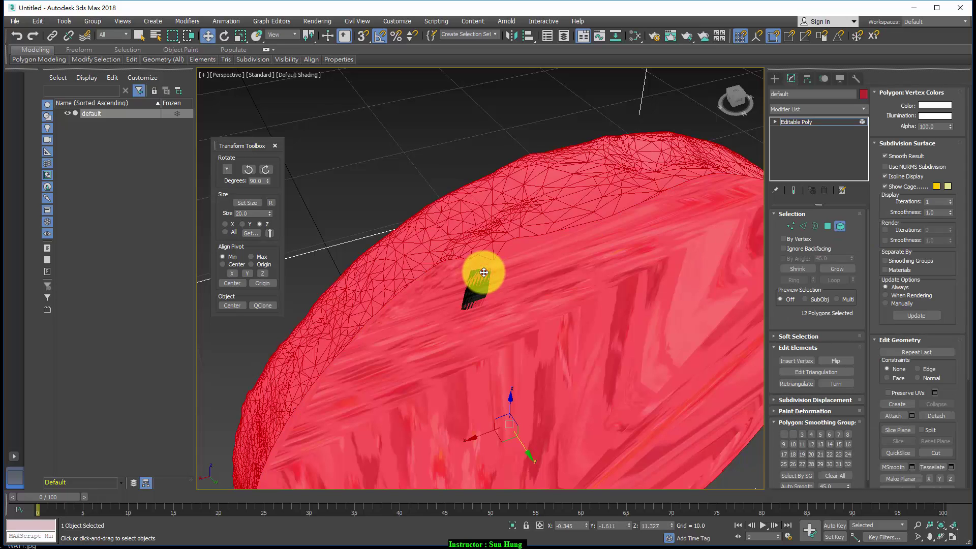
click(483, 272)
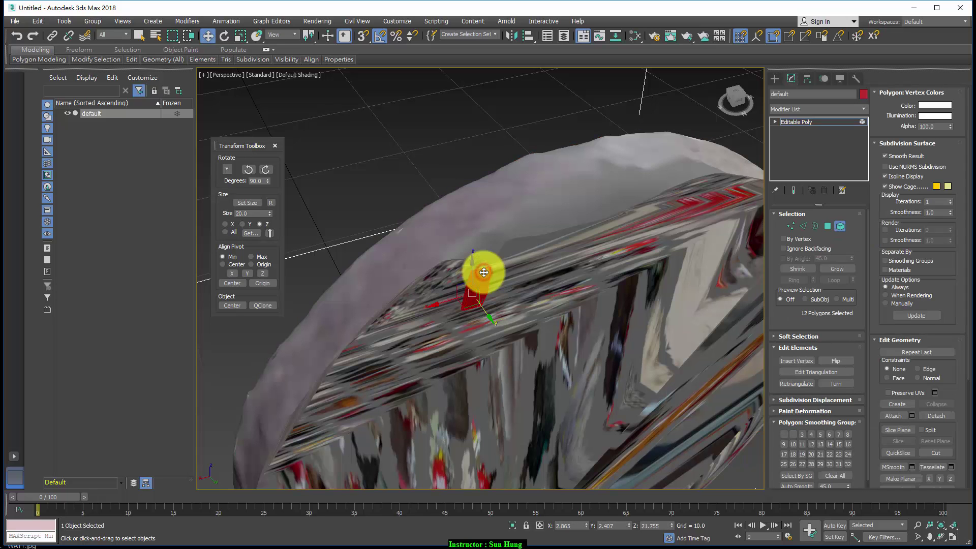
click(840, 227)
mouse_move(601, 255)
alt+middle_down()
mouse_move(563, 279)
mouse_move(604, 314)
mouse_move(708, 290)
mouse_move(678, 253)
mouse_move(804, 212)
alt+middle_up()
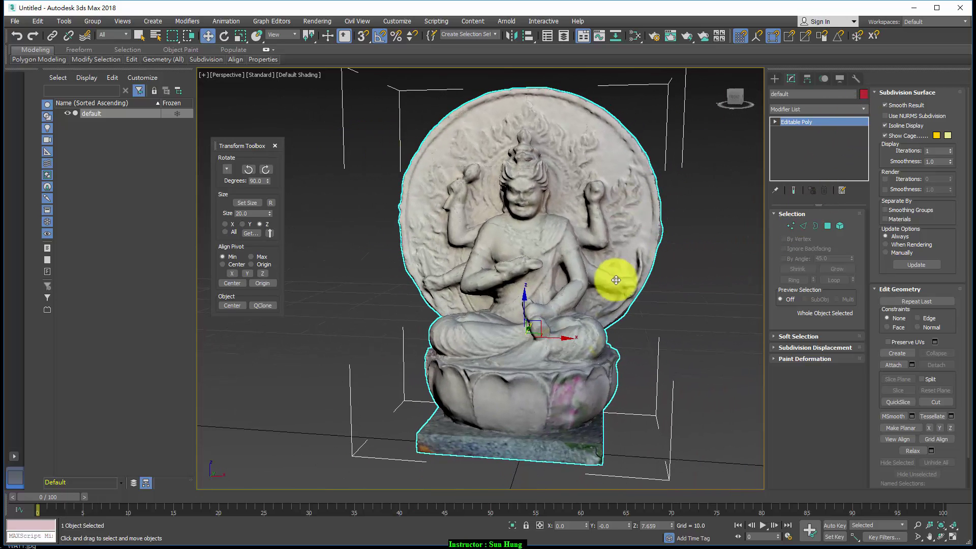
Resize the statue to the preset size and bake the resize into its mesh.
middle_drag(615, 279, 556, 283)
click(272, 204)
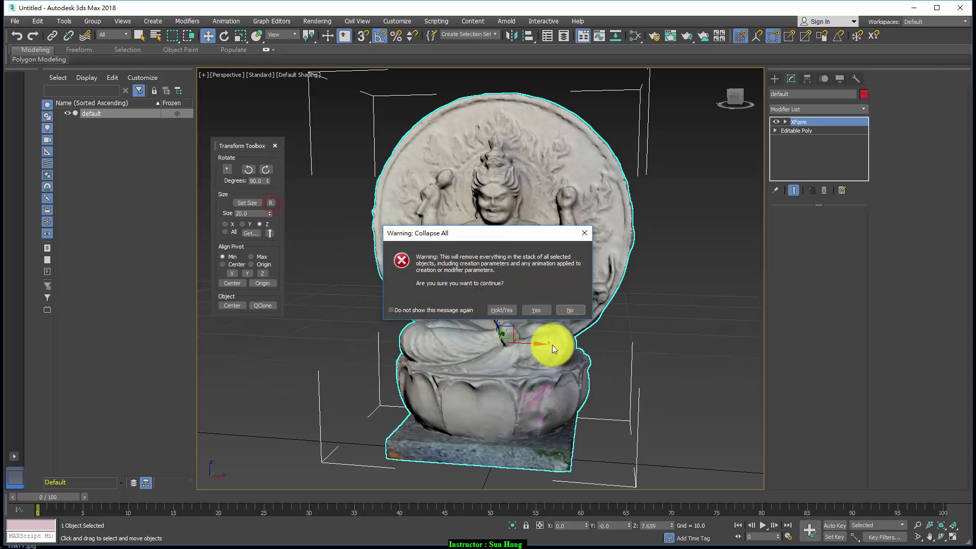
click(532, 311)
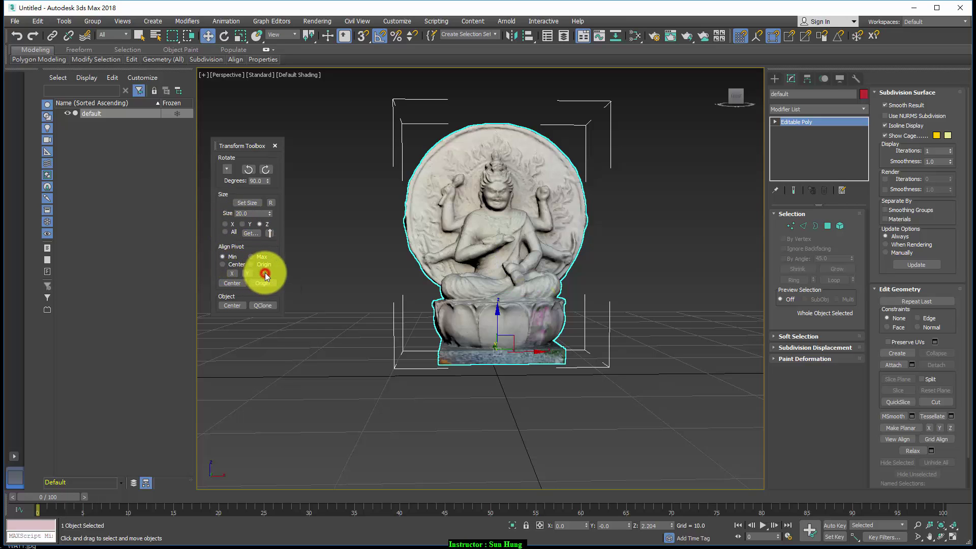
Align the statue's pivot to its minimum Z bound, then reset and collapse its XForm.
mouse_move(304, 282)
alt+middle_down()
mouse_move(634, 347)
mouse_move(636, 293)
mouse_move(567, 286)
mouse_move(575, 288)
mouse_move(572, 320)
mouse_move(563, 267)
alt+middle_up()
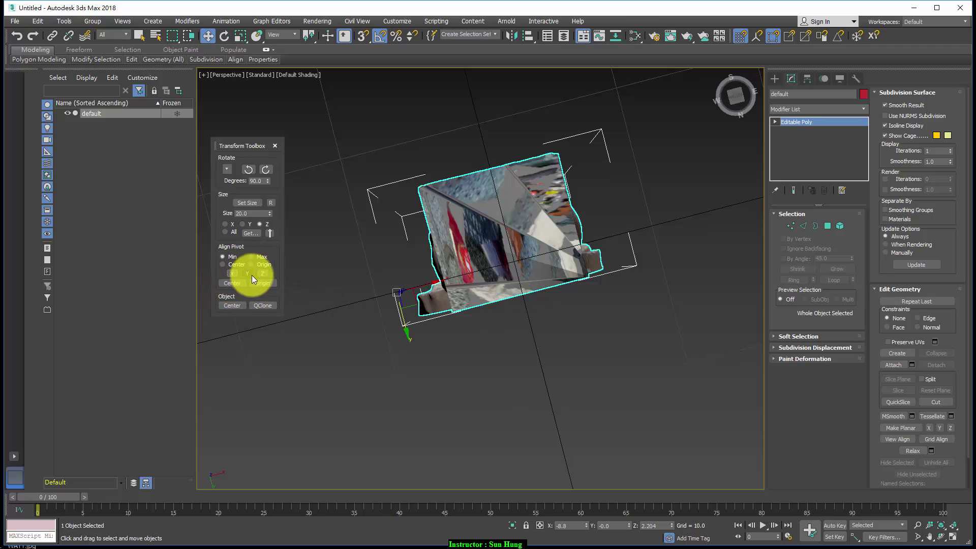
click(224, 256)
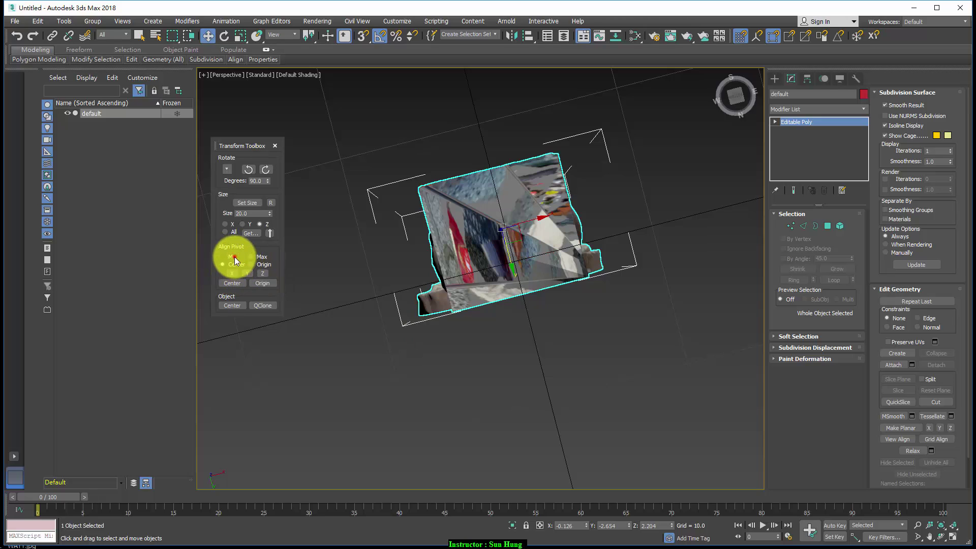
click(266, 274)
mouse_move(571, 338)
alt+middle_down()
mouse_move(609, 375)
mouse_move(665, 377)
mouse_move(578, 340)
mouse_move(585, 401)
mouse_move(614, 408)
mouse_move(590, 407)
alt+middle_up()
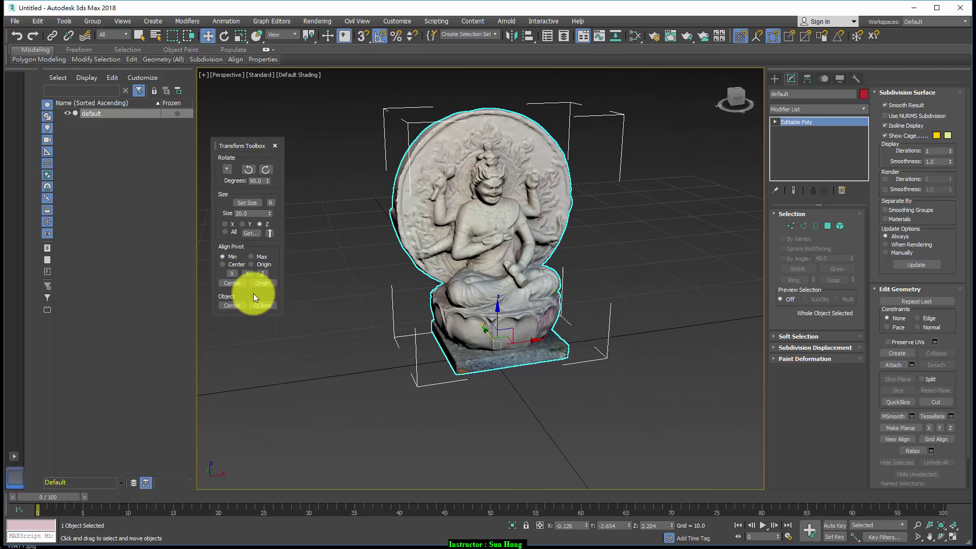
click(271, 204)
click(529, 313)
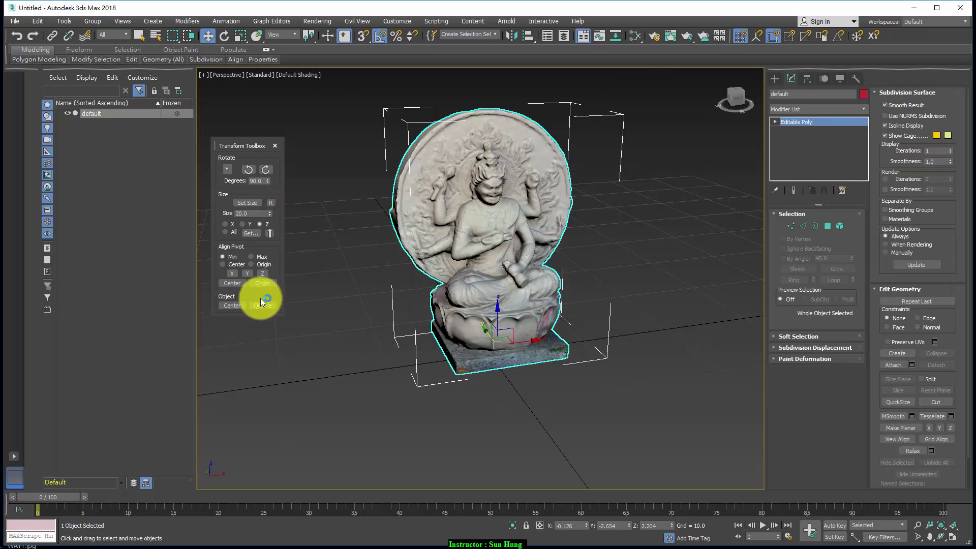
Move the statue's pivot to the world origin and centre the statue there.
click(262, 284)
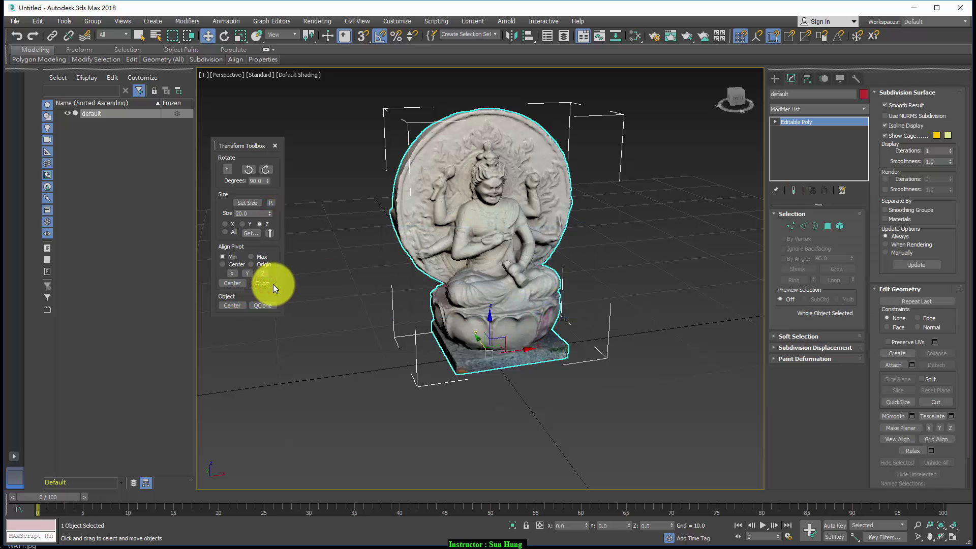
click(239, 305)
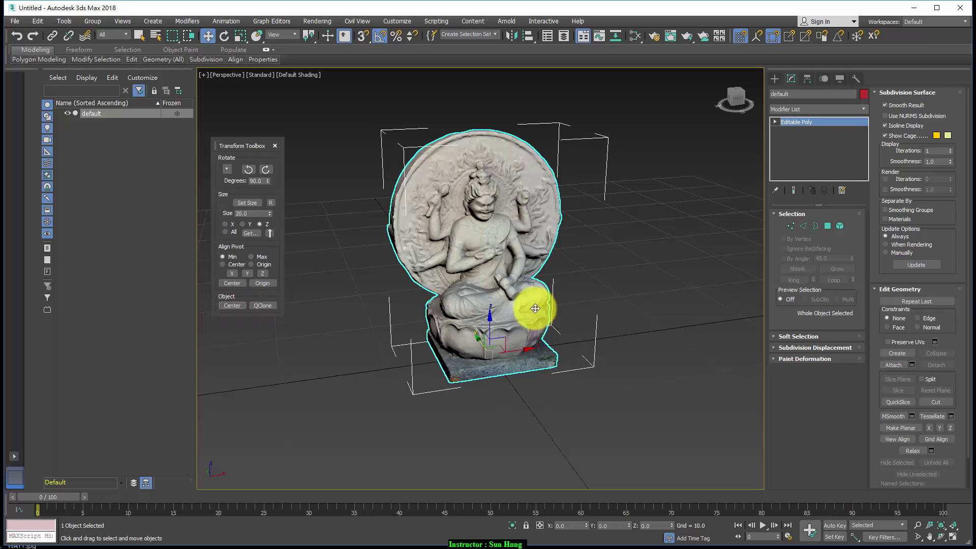
mouse_move(585, 395)
alt+middle_down()
mouse_move(480, 370)
mouse_move(441, 380)
mouse_move(574, 397)
mouse_move(582, 388)
alt+middle_up()
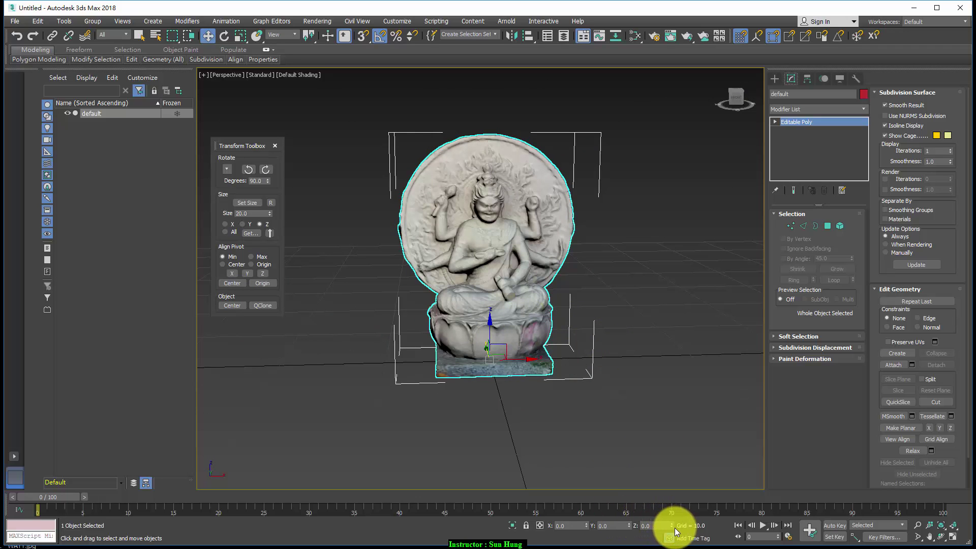
mouse_move(600, 468)
alt+middle_down()
mouse_move(568, 441)
mouse_move(565, 408)
alt+middle_up()
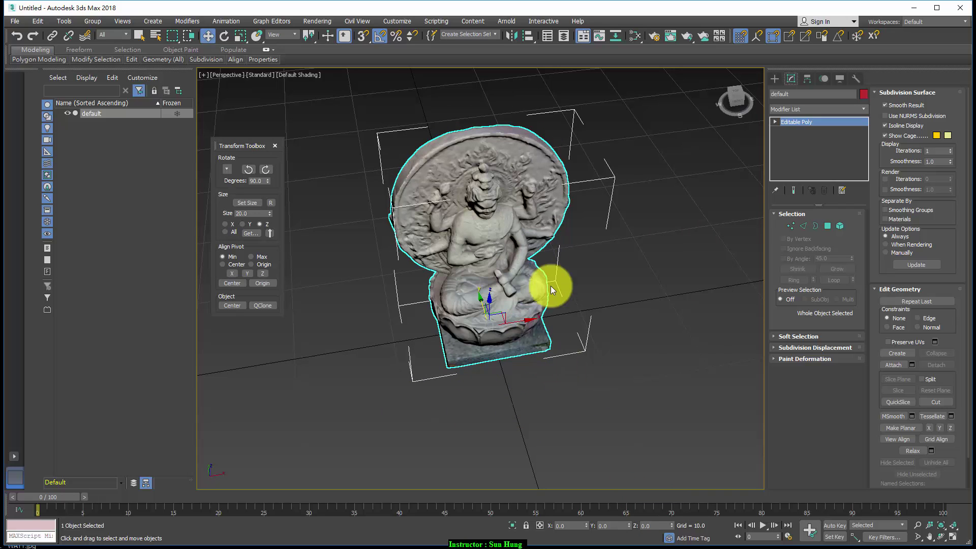
Frame the enlarged statue in the view and close the Transform Toolbox.
click(538, 359)
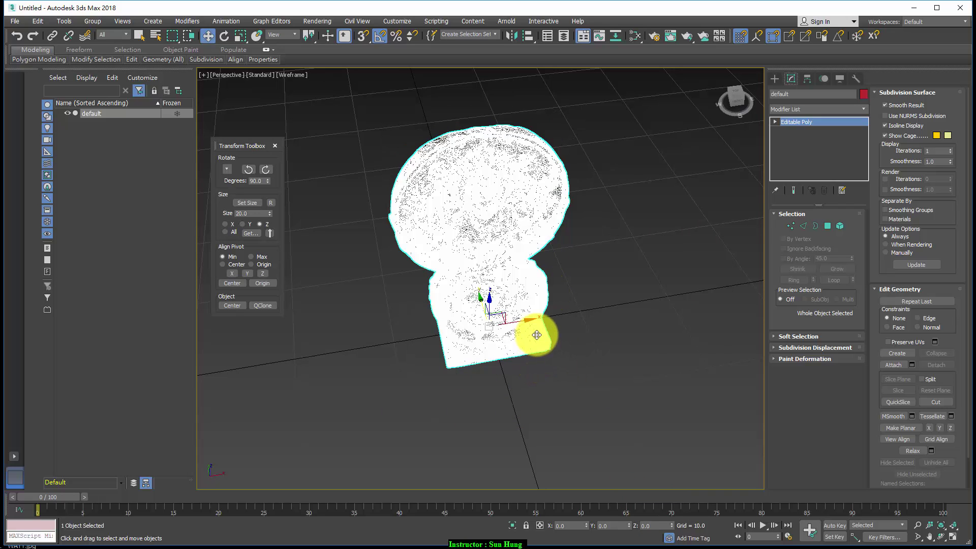
alt+middle_drag(560, 373, 538, 342)
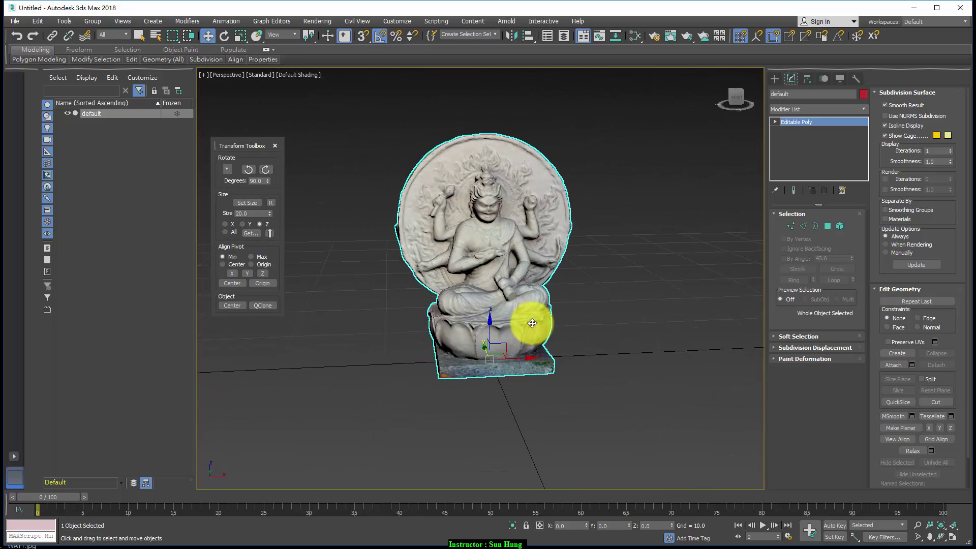
scroll(539, 280, up, 3)
middle_drag(446, 278, 507, 250)
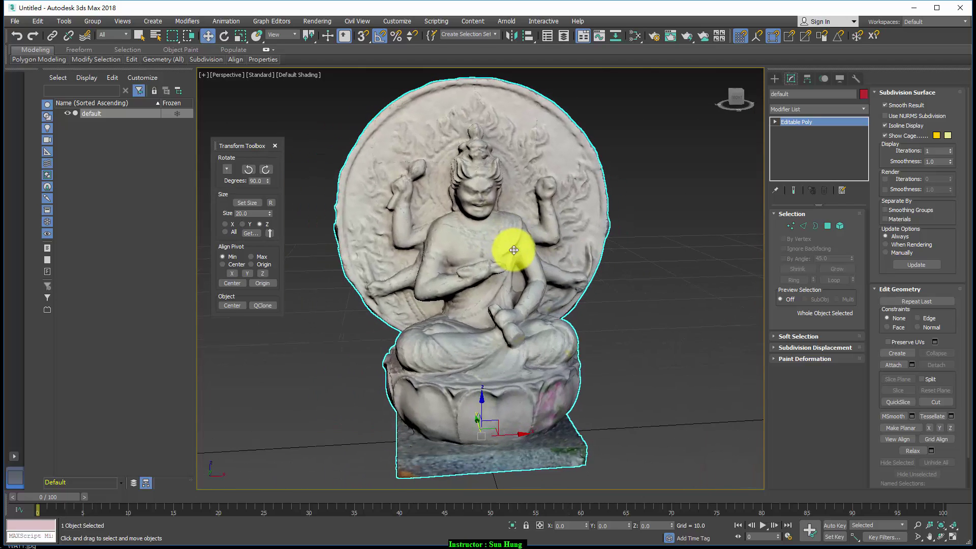
click(274, 145)
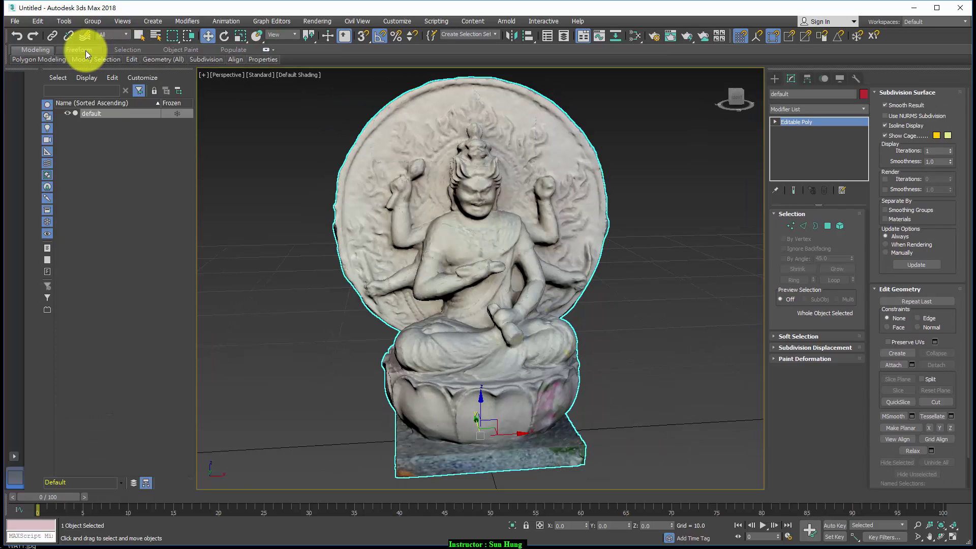
Set Freeform PolyDraw to draw on the statue's surface with a 0.050 offset.
click(85, 50)
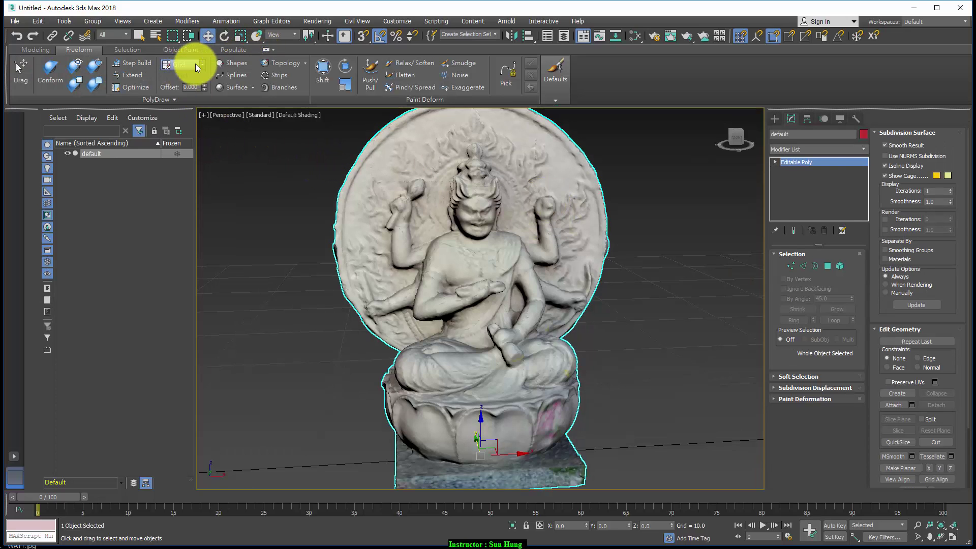
click(202, 63)
click(181, 86)
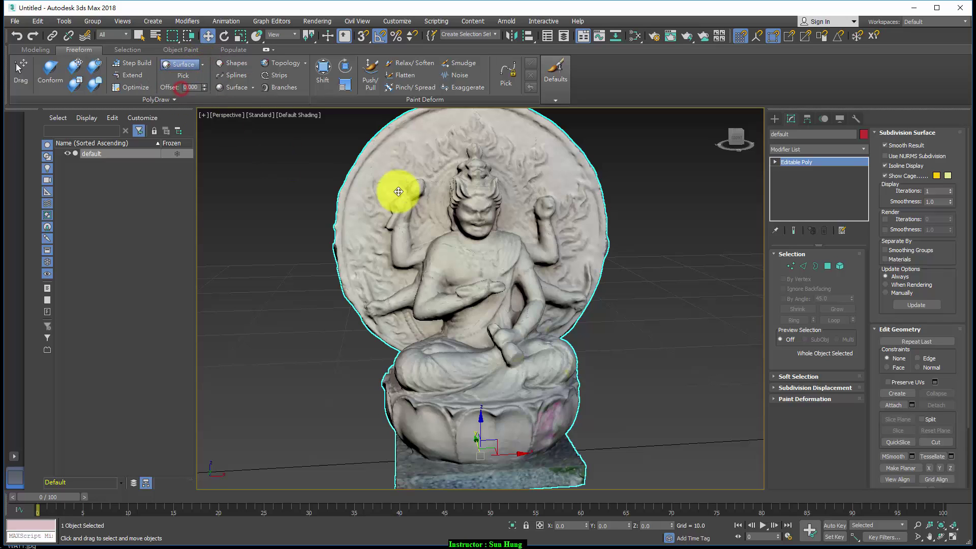
click(182, 75)
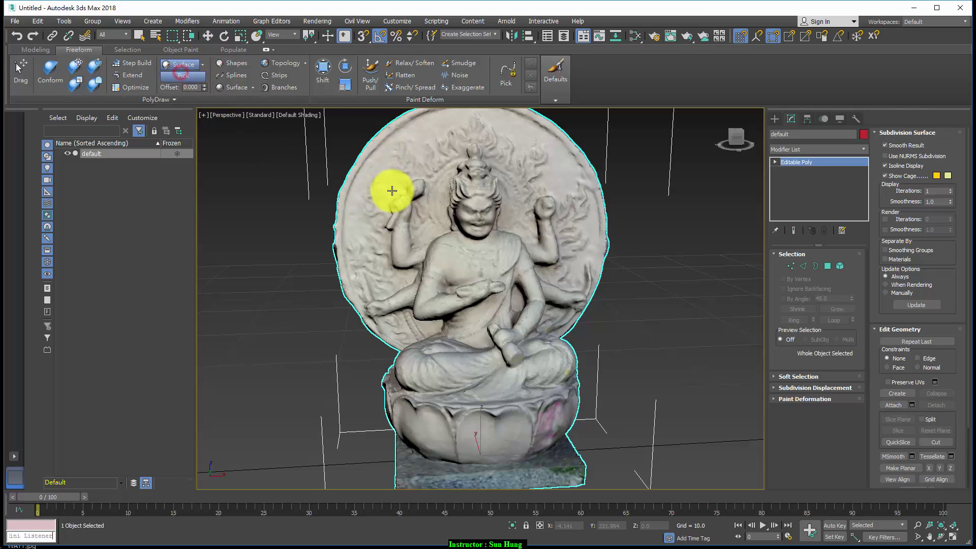
click(392, 191)
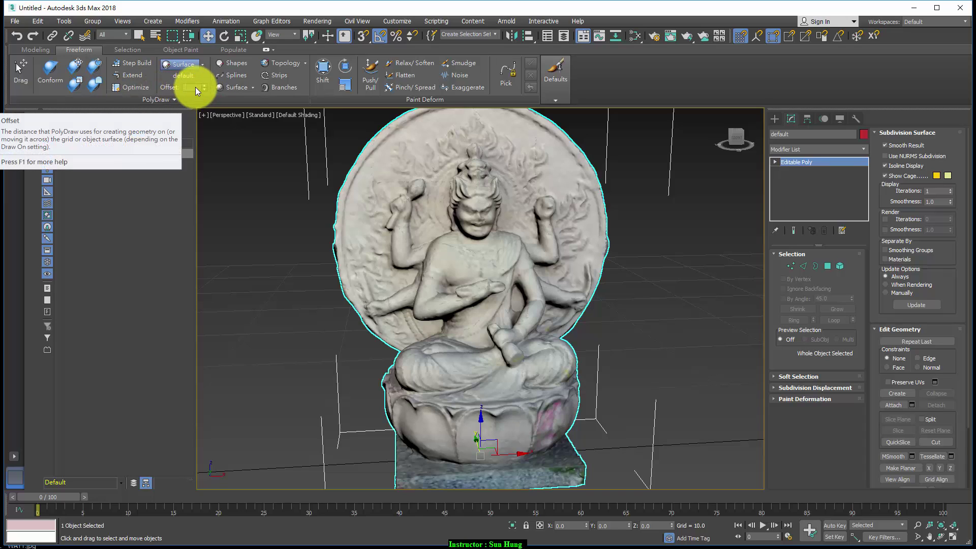
click(196, 87)
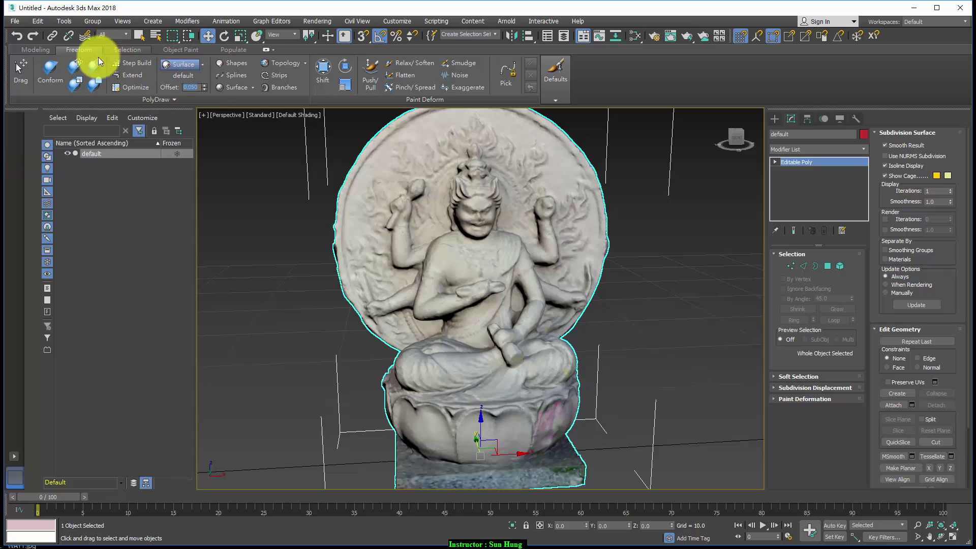
Toggle Step Build on and off, frame the halo's top, and start Topology drawing.
click(139, 66)
scroll(509, 267, up, 3)
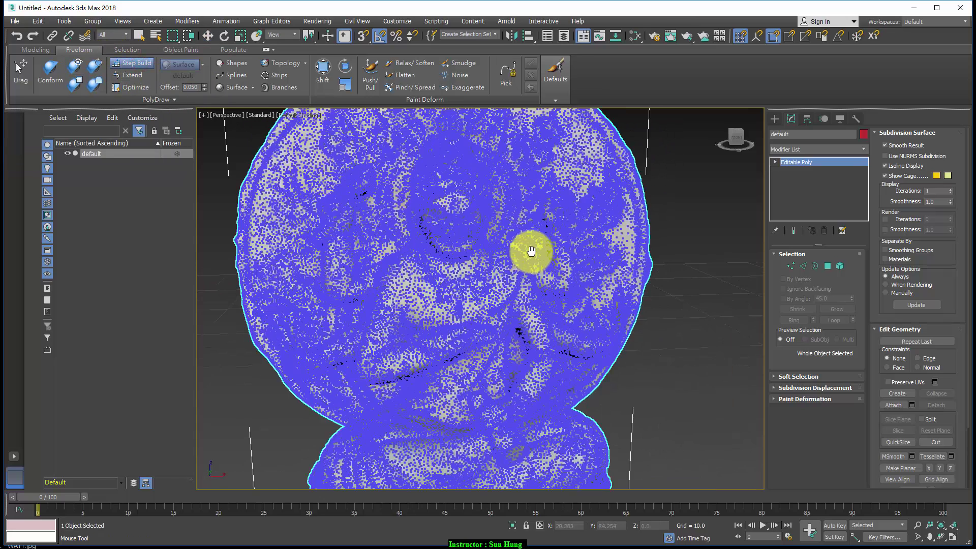
scroll(228, 125, down, 5)
click(127, 60)
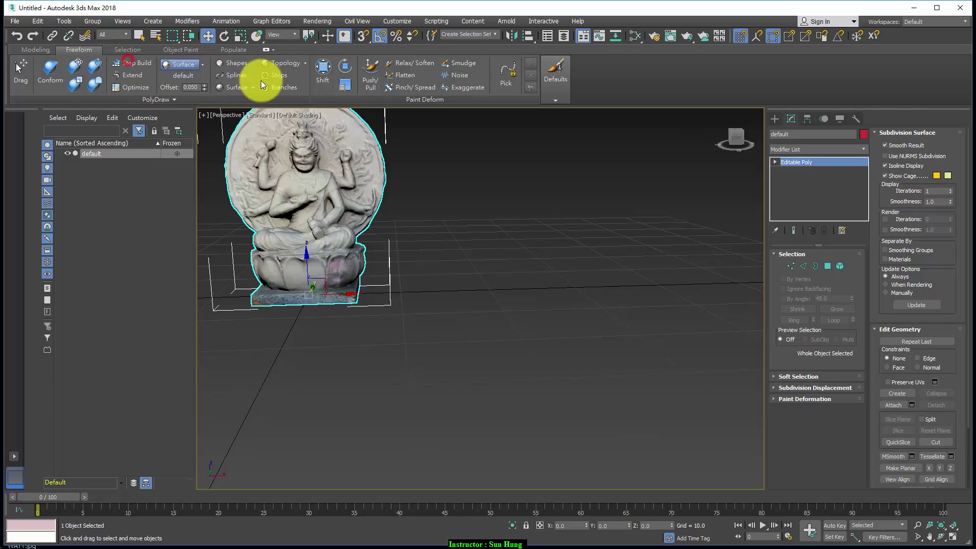
scroll(384, 172, up, 5)
middle_drag(384, 172, 402, 204)
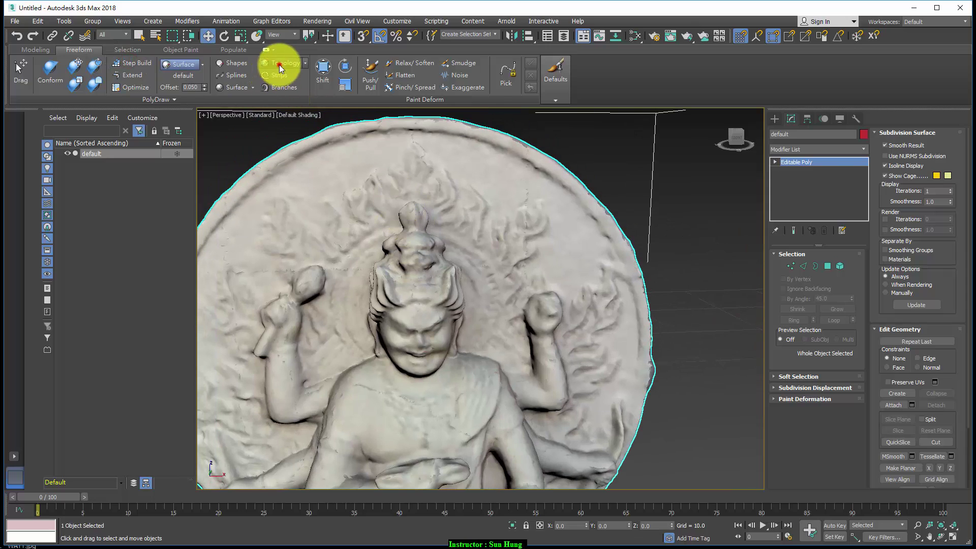
click(280, 68)
scroll(426, 279, up, 3)
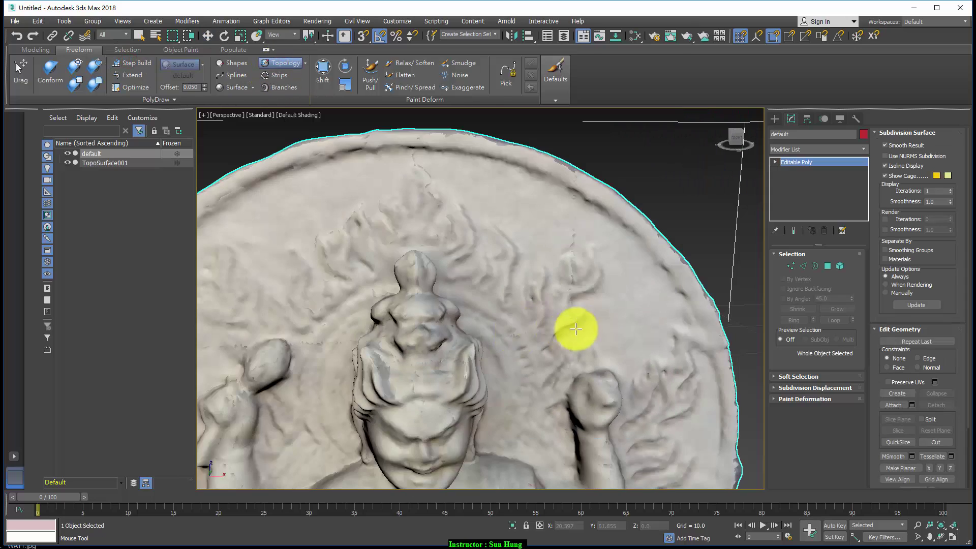
Sketch two vertical and four horizontal Topology strokes on the halo, erasing the extra one.
mouse_move(576, 330)
alt+middle_down()
mouse_move(561, 342)
mouse_move(589, 327)
mouse_move(562, 317)
mouse_move(602, 279)
mouse_move(599, 301)
mouse_move(574, 311)
mouse_move(693, 266)
mouse_move(597, 276)
alt+middle_up()
drag(446, 267, 442, 161)
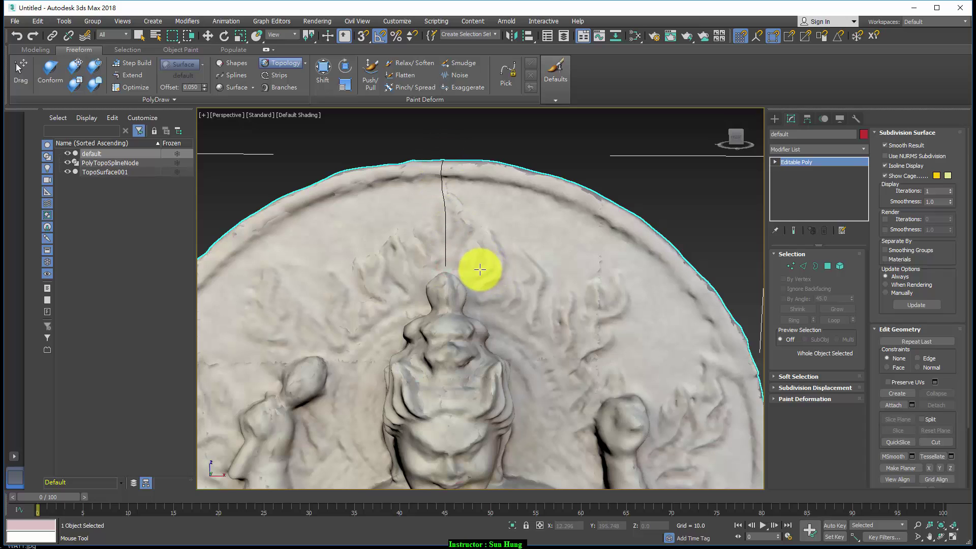
drag(480, 270, 492, 163)
drag(428, 175, 511, 184)
drag(434, 210, 515, 222)
drag(433, 246, 516, 252)
mouse_move(438, 266)
mouse_down()
mouse_move(503, 271)
mouse_move(482, 264)
mouse_up()
ctrl+shift+click(482, 268)
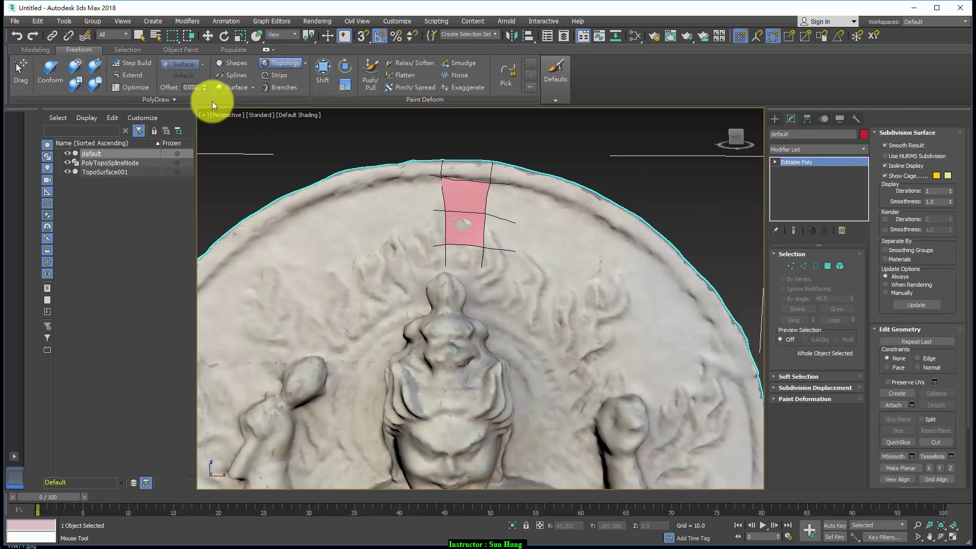
Output the drawn patch as the new object Box001 using PolyDraw's New Object option.
click(188, 101)
click(65, 137)
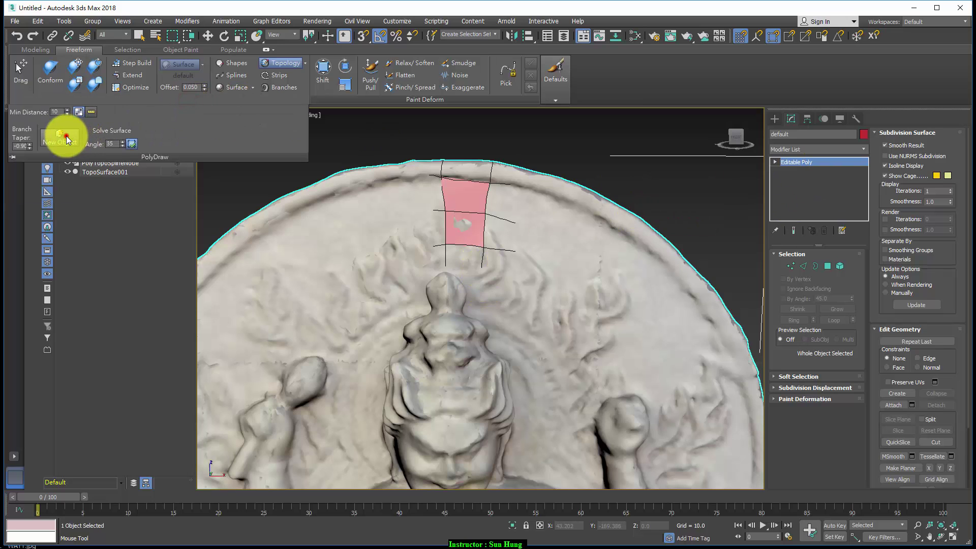
click(60, 137)
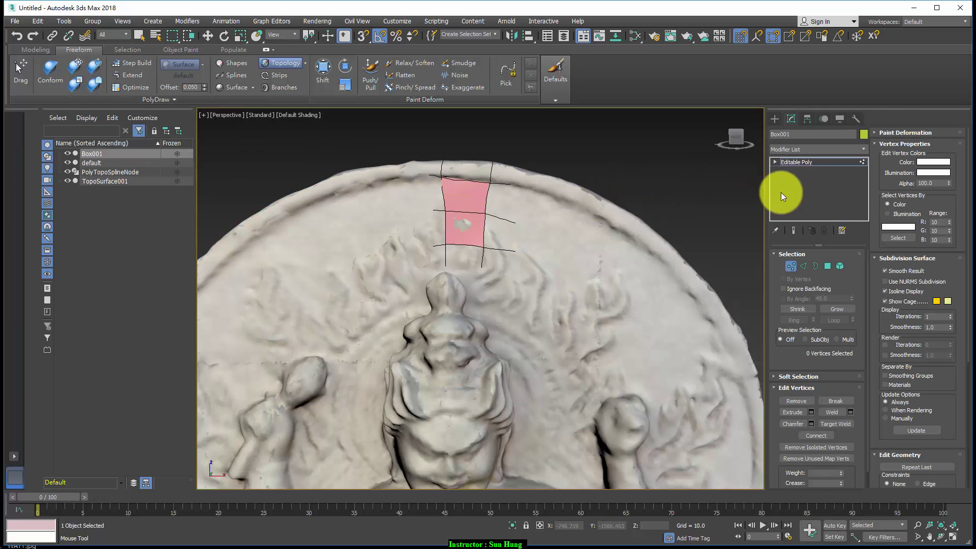
Finish Topology drawing and check the new patch in wireframe and hidden views.
right_click(635, 194)
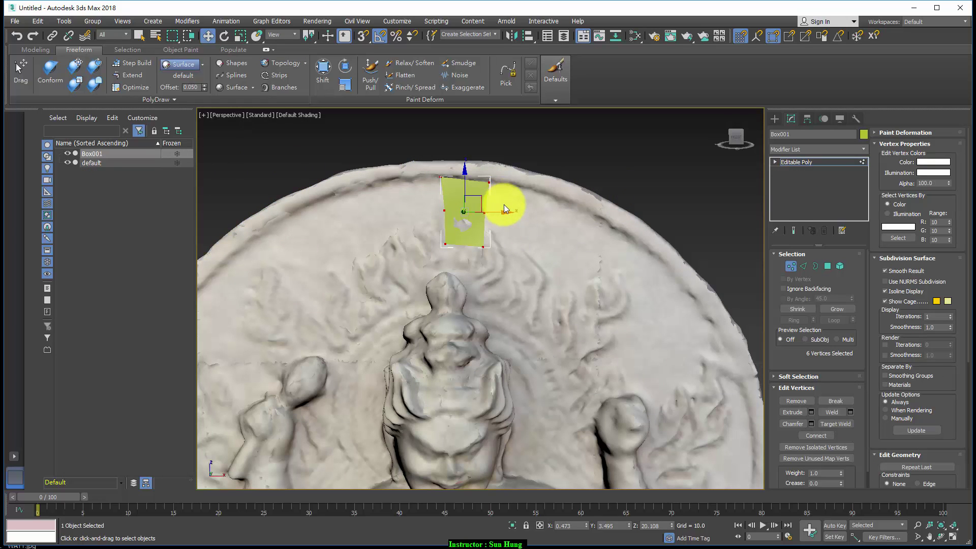
key(F3)
key(F3)
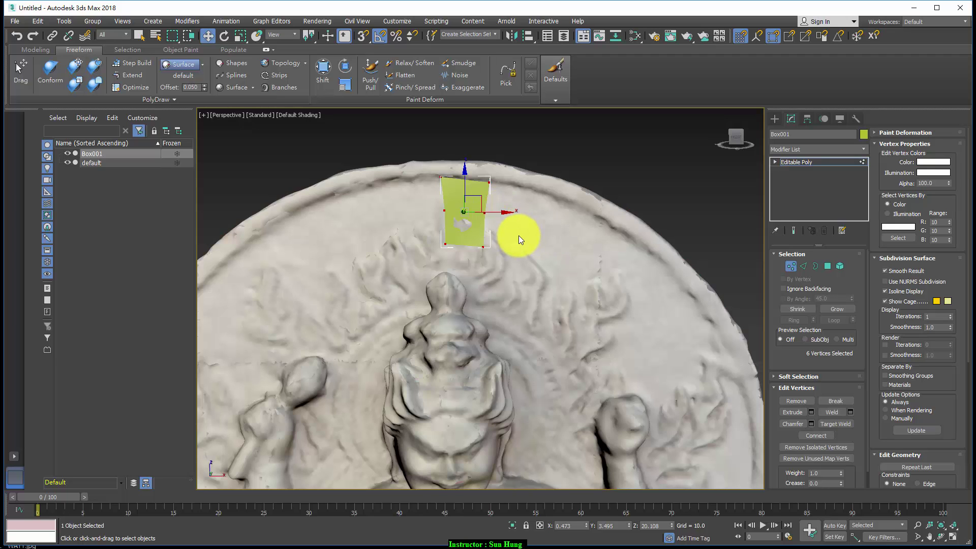
key(alt+x)
key(alt+x)
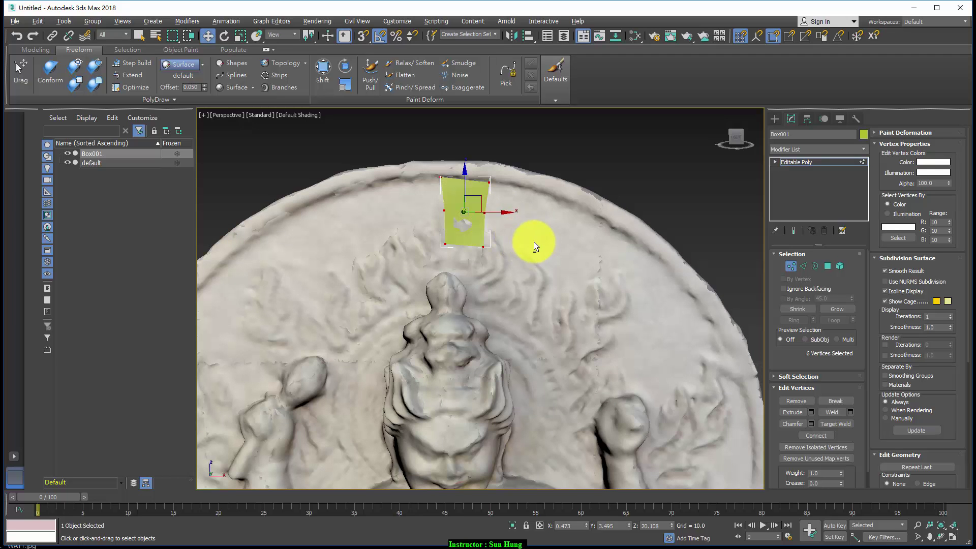
mouse_move(534, 242)
alt+middle_down()
mouse_move(495, 246)
mouse_move(524, 245)
mouse_move(496, 202)
mouse_move(483, 214)
mouse_move(497, 233)
mouse_move(484, 227)
alt+middle_up()
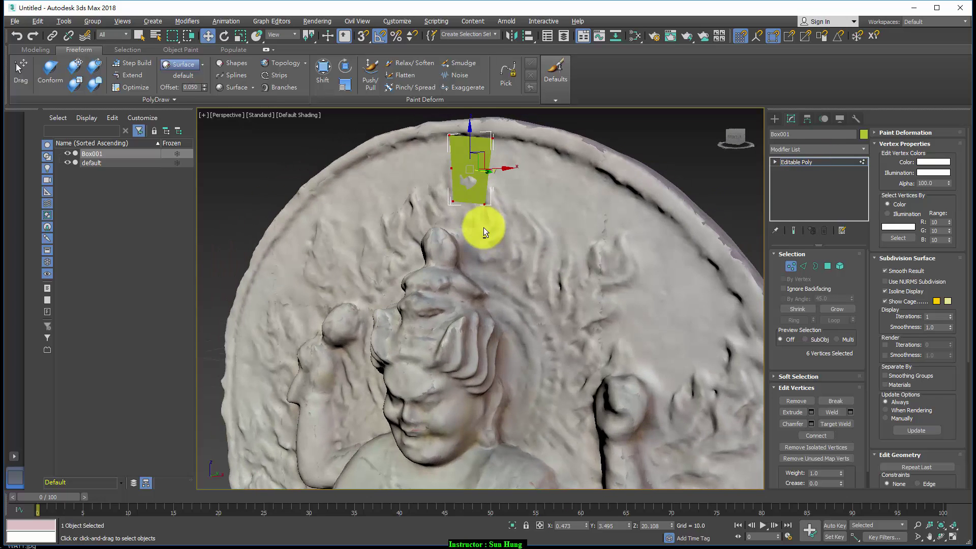
Enable Step Build and frame the statue's face from the front.
click(133, 67)
scroll(458, 259, up, 5)
scroll(447, 305, up, 3)
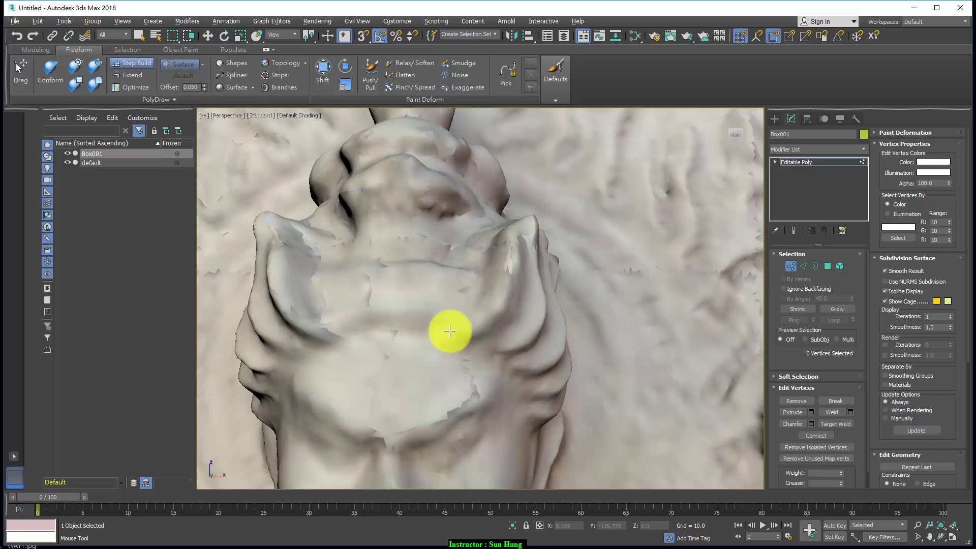
mouse_move(450, 331)
alt+middle_down()
mouse_move(457, 264)
mouse_move(480, 301)
mouse_move(485, 262)
alt+middle_up()
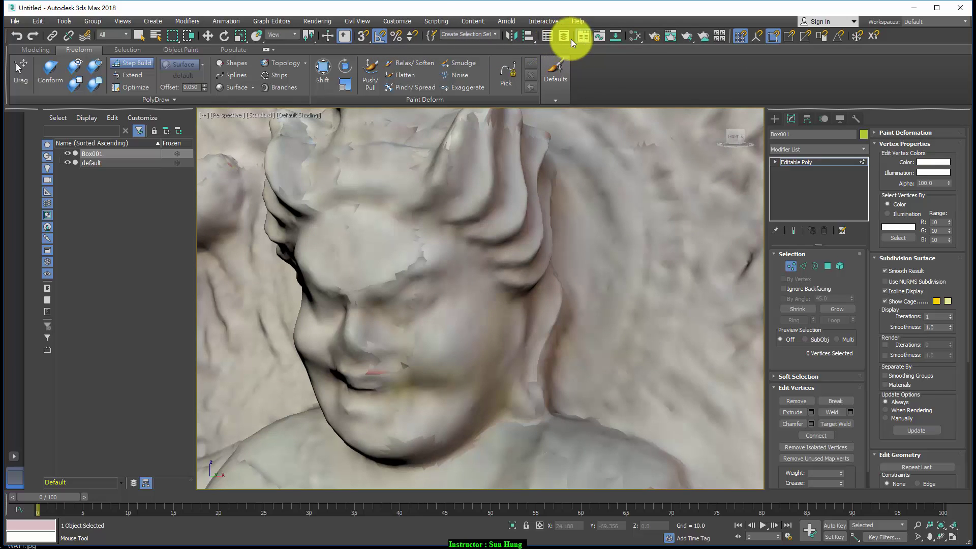
Open the Slate Material Editor, move it aside, and browse the map list.
click(637, 38)
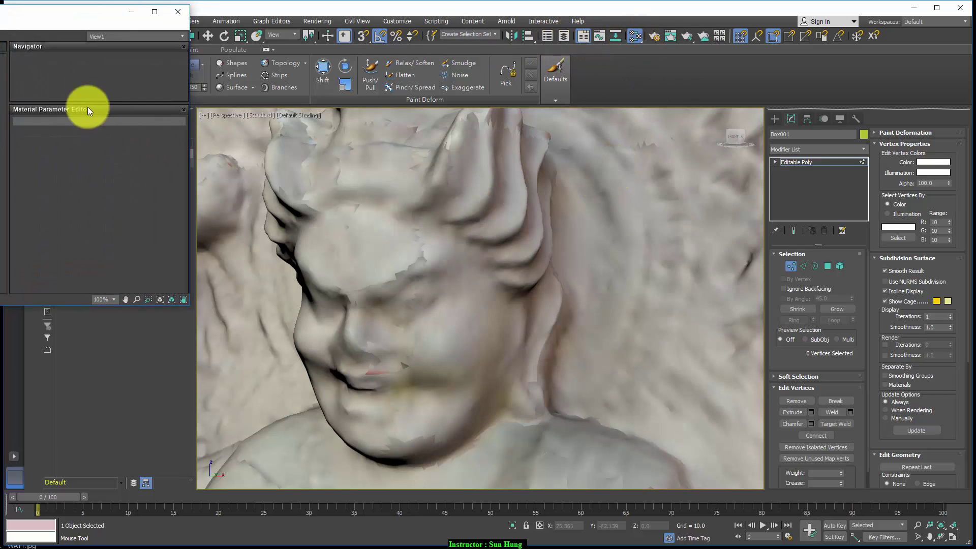
drag(386, 97, 186, 47)
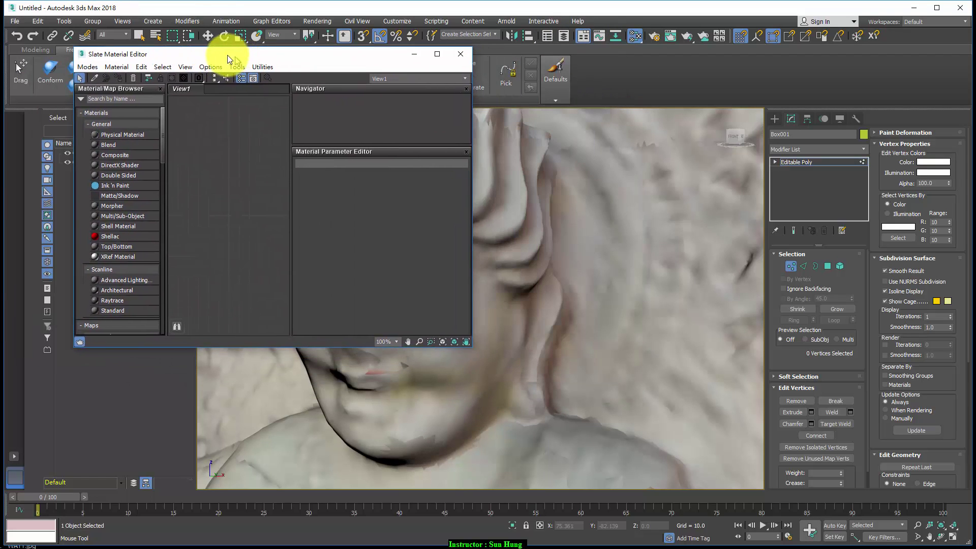
click(83, 318)
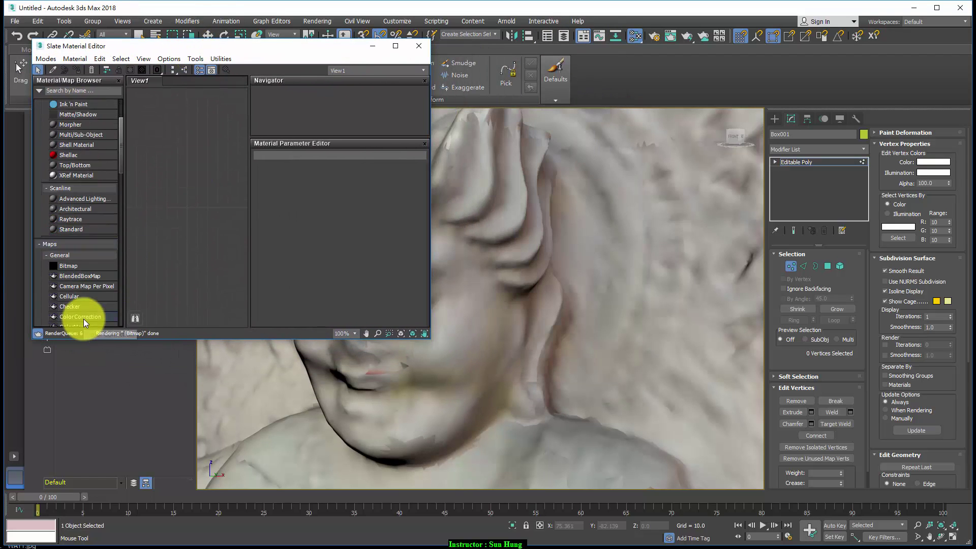
scroll(83, 319, down, 5)
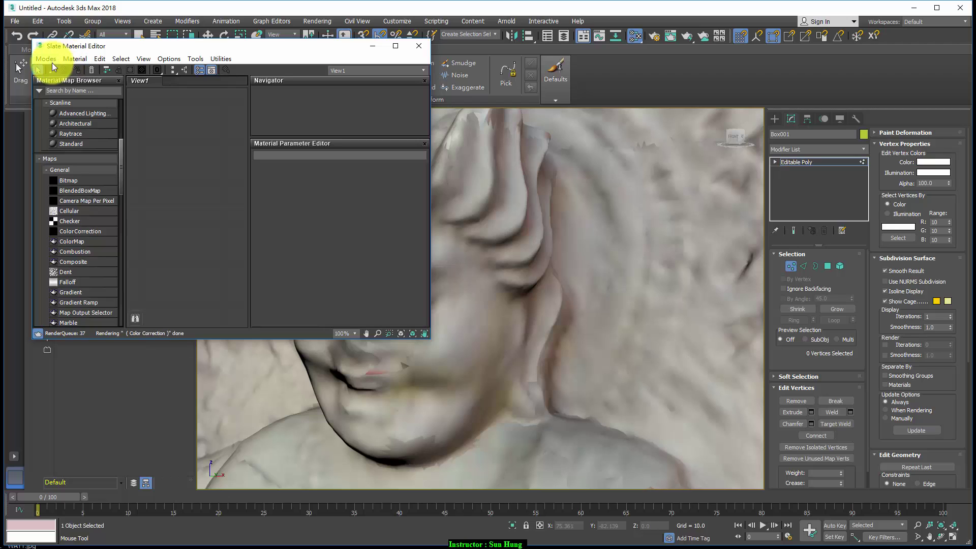
click(471, 194)
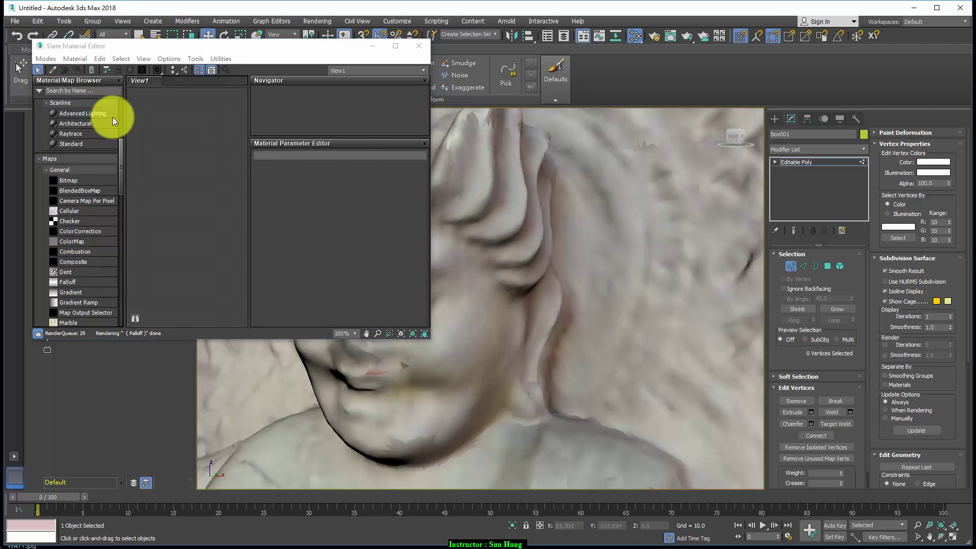
Pull the statue's material into the editor and add a new Standard material node.
click(51, 70)
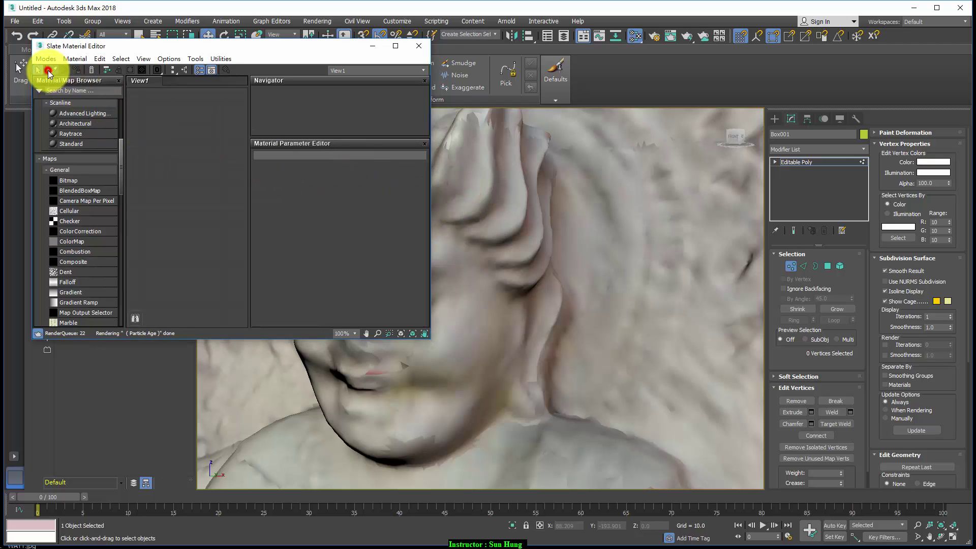
click(516, 223)
middle_drag(181, 216, 146, 212)
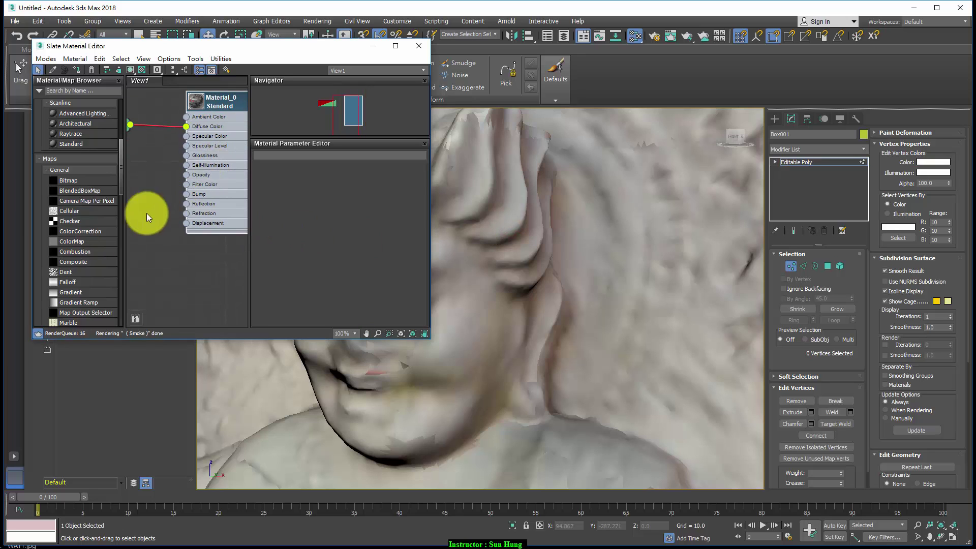
mouse_move(67, 144)
mouse_down()
mouse_move(206, 255)
mouse_move(497, 344)
mouse_up()
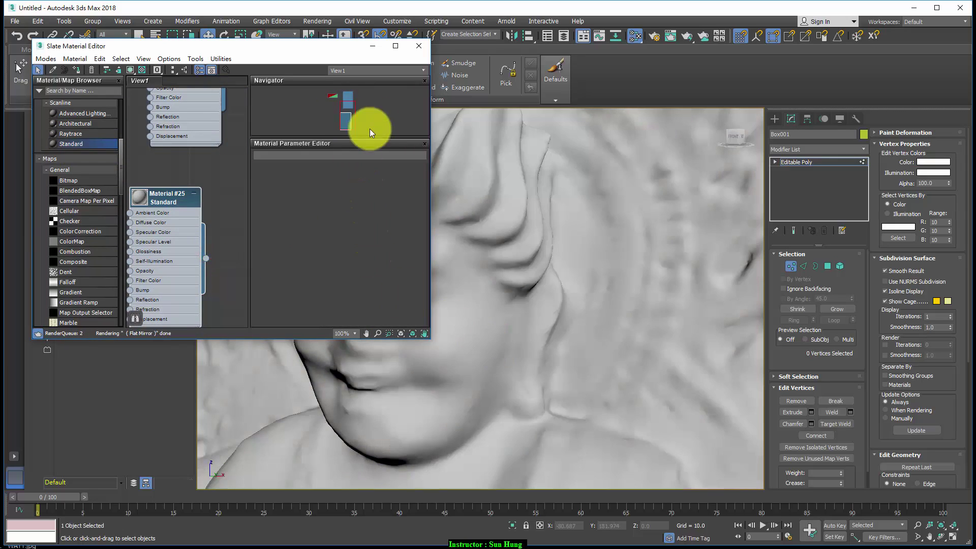
Minimise the material editor, enable Step Build, and orbit in close to the statue's face.
click(379, 45)
scroll(442, 266, up, 2)
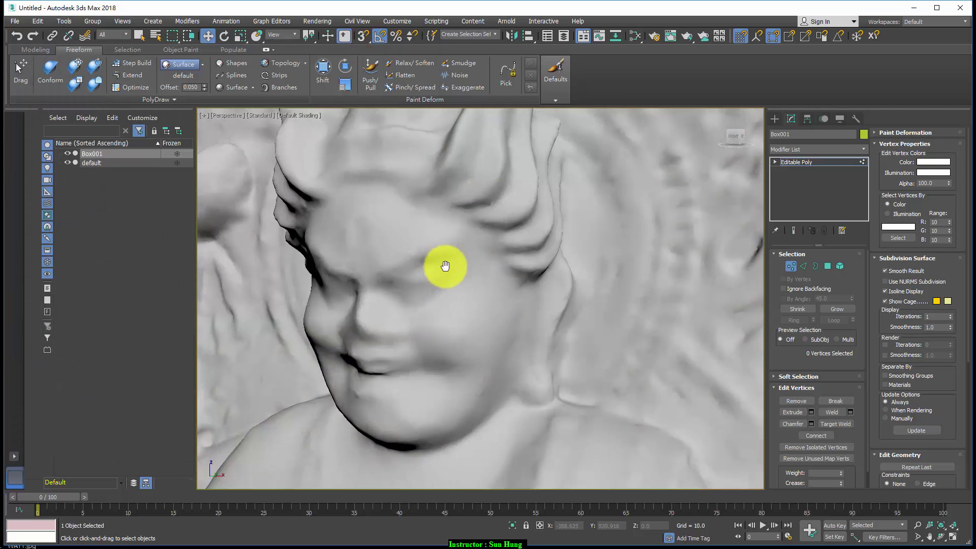
scroll(481, 290, up, 4)
scroll(481, 290, down, 2)
scroll(459, 300, down, 2)
scroll(464, 320, down, 1)
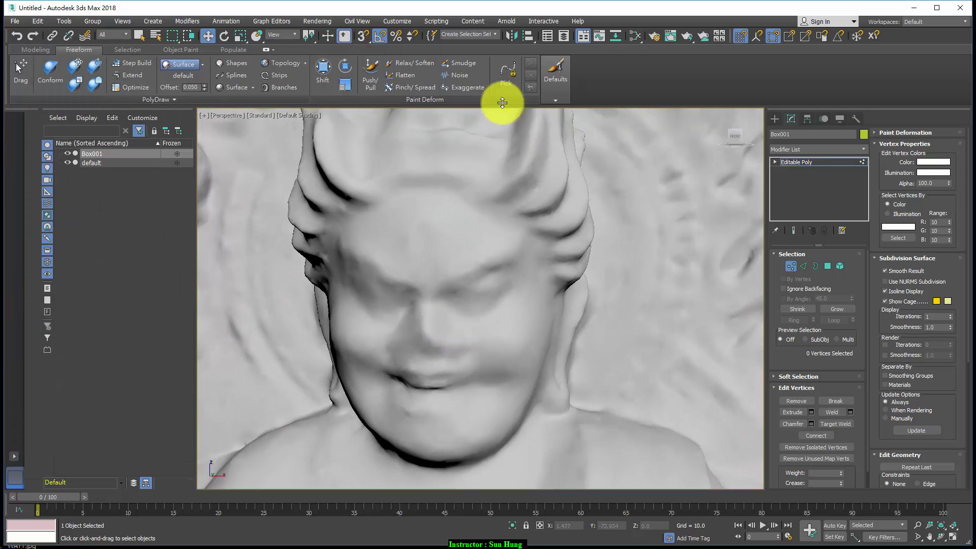
click(140, 63)
alt+middle_drag(415, 277, 443, 506)
scroll(475, 299, up, 1)
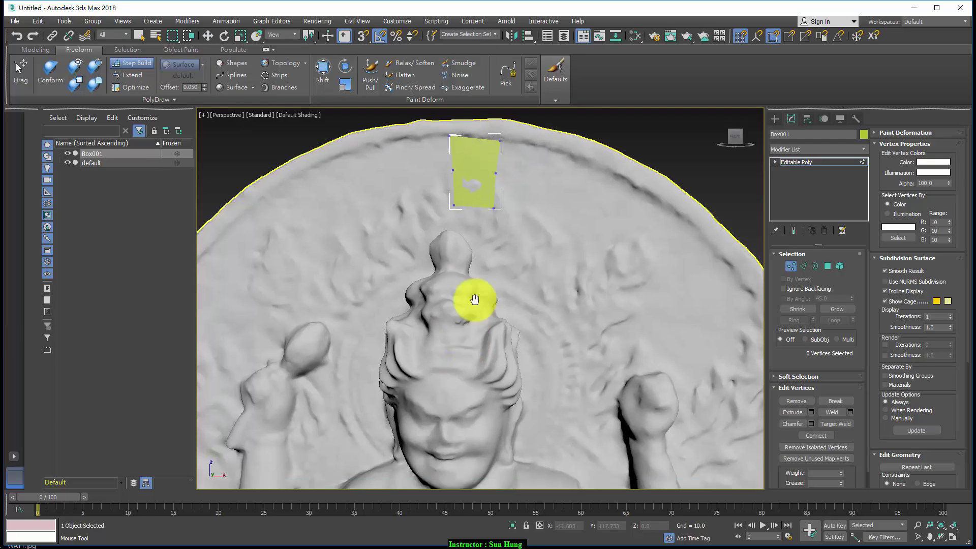
scroll(484, 255, up, 4)
scroll(483, 286, up, 2)
scroll(475, 279, up, 1)
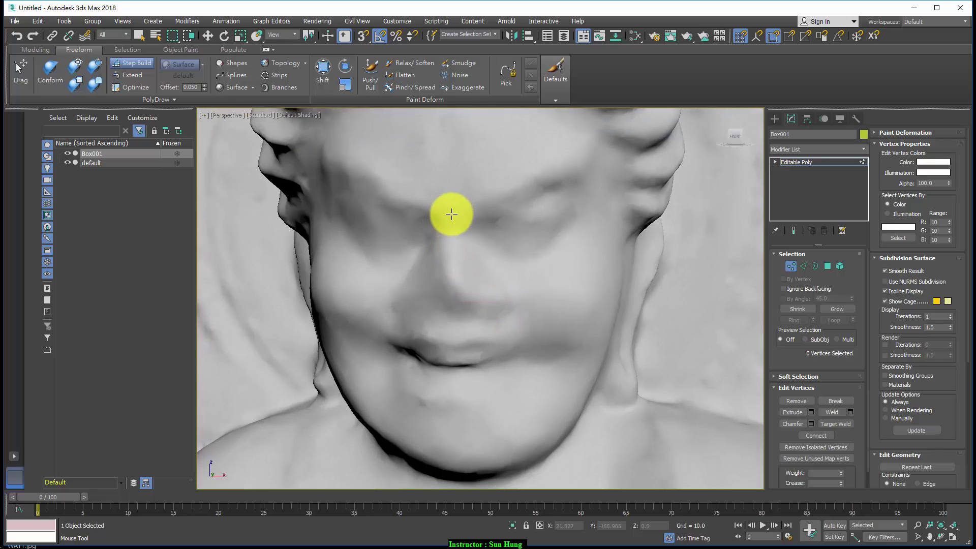
Place Step Build vertices down the nose bridge and fill the first quad.
drag(450, 206, 453, 229)
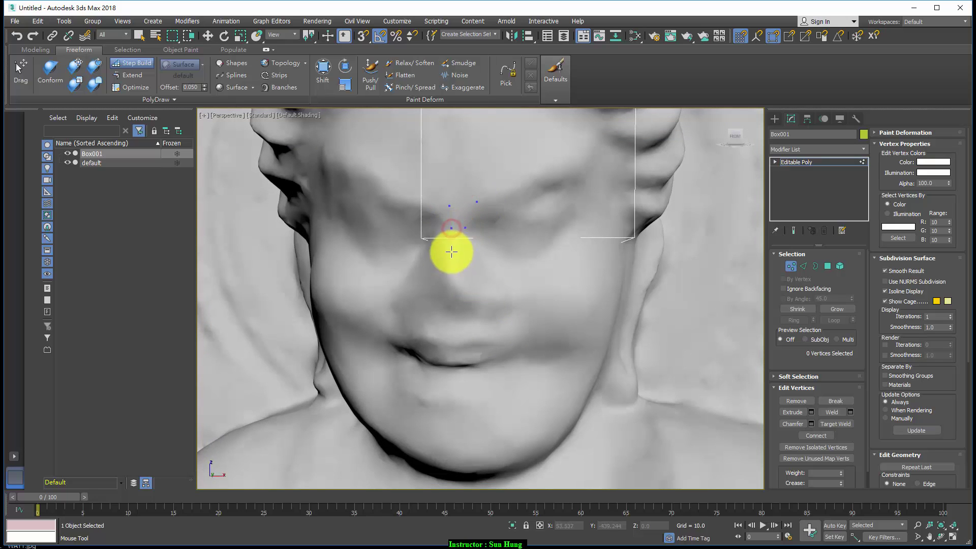
mouse_move(448, 273)
alt+middle_down()
mouse_move(447, 300)
mouse_move(425, 300)
mouse_move(432, 285)
alt+middle_up()
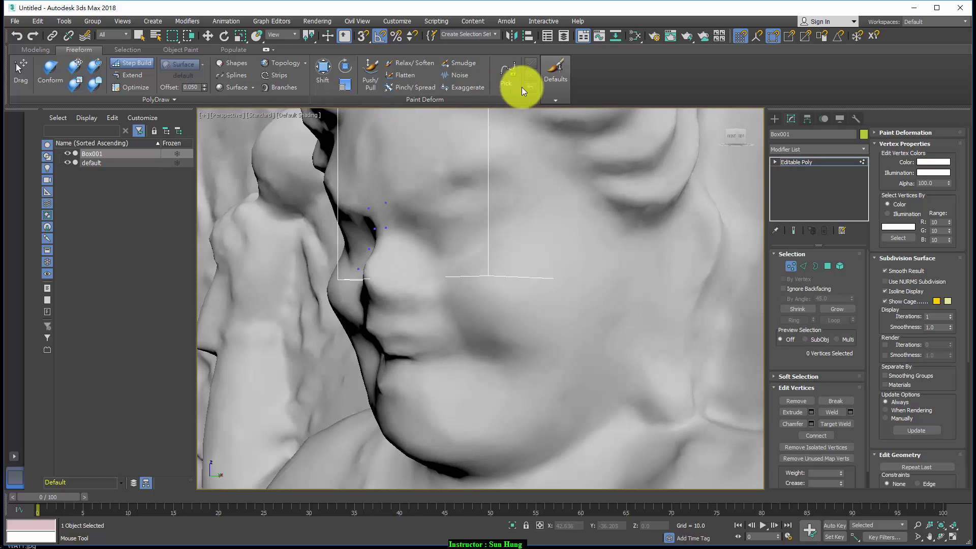
alt+middle_drag(387, 212, 478, 273)
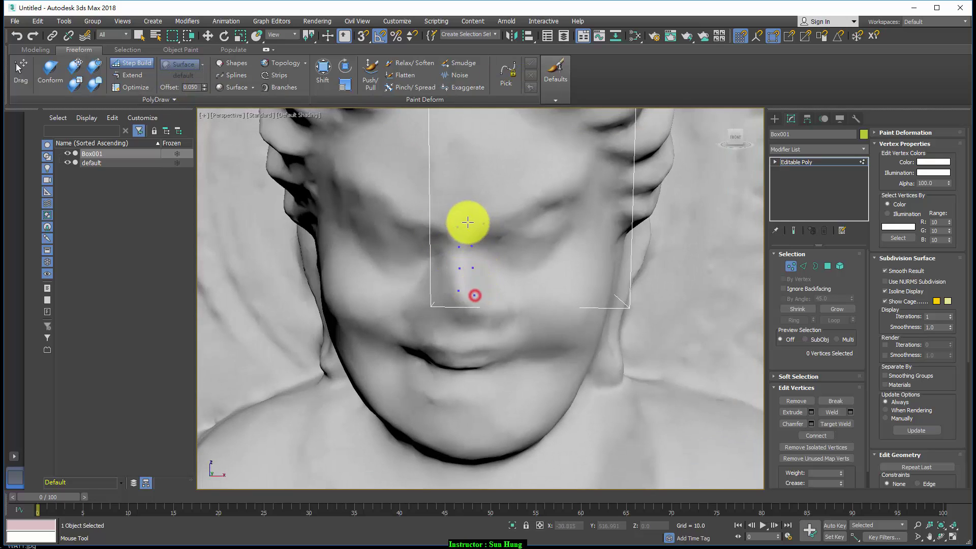
shift+drag(464, 224, 466, 271)
Fill the next nose quad, lower the PolyDraw offset to 0.010, and try Conform.
shift+click(466, 271)
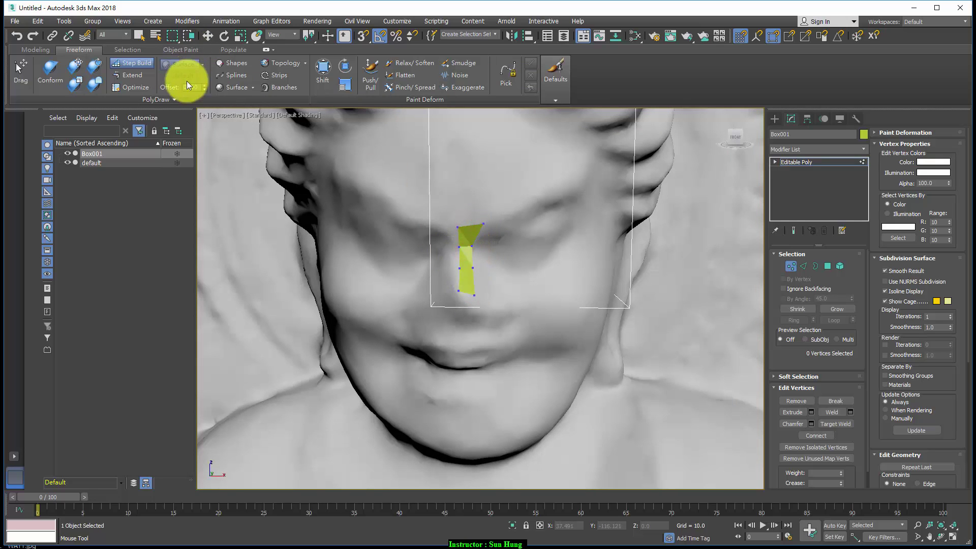
drag(188, 88, 210, 94)
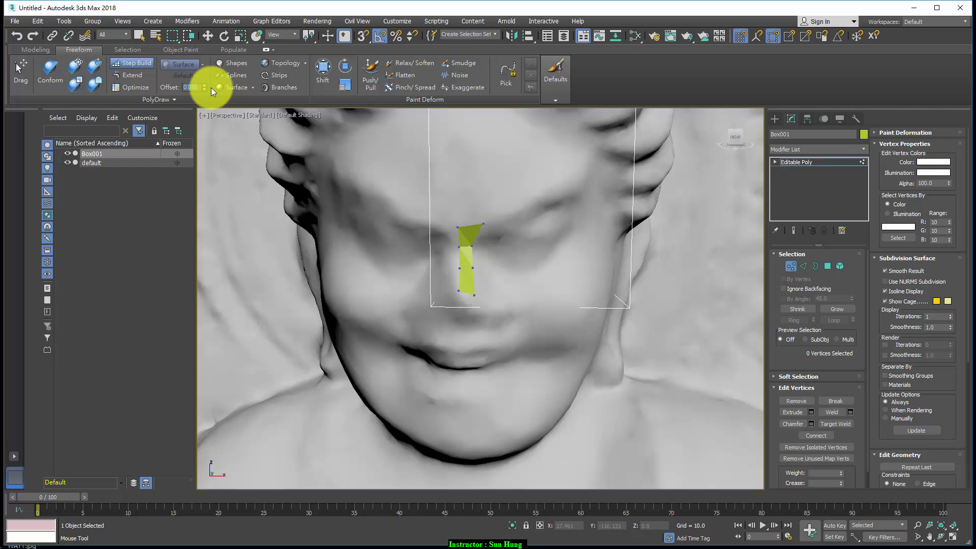
text(0.010)
click(50, 69)
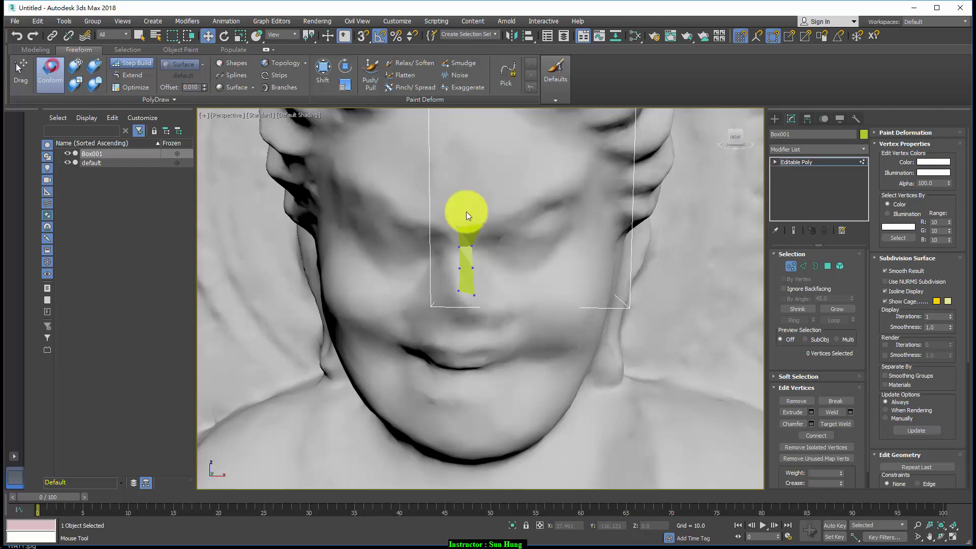
middle_drag(495, 214, 475, 375)
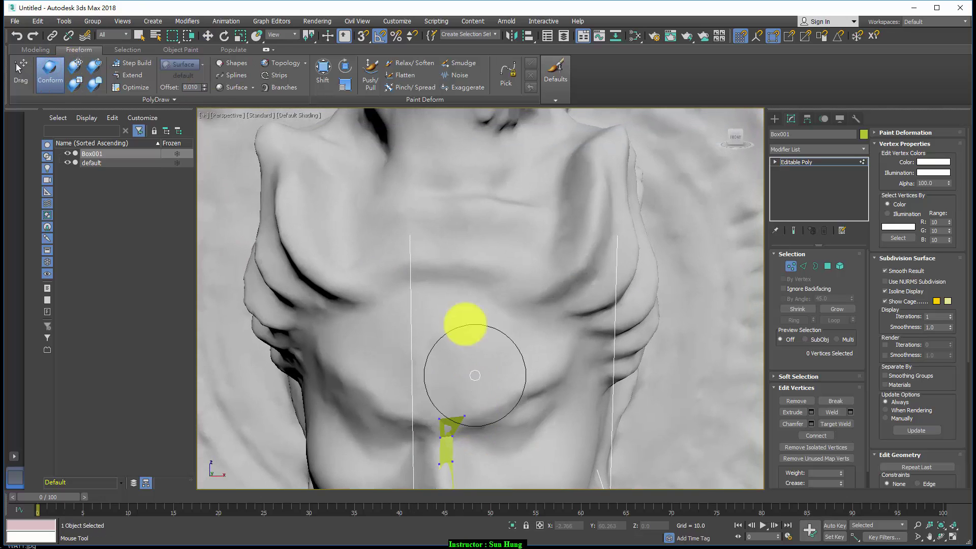
scroll(475, 375, down, 5)
scroll(460, 356, down, 4)
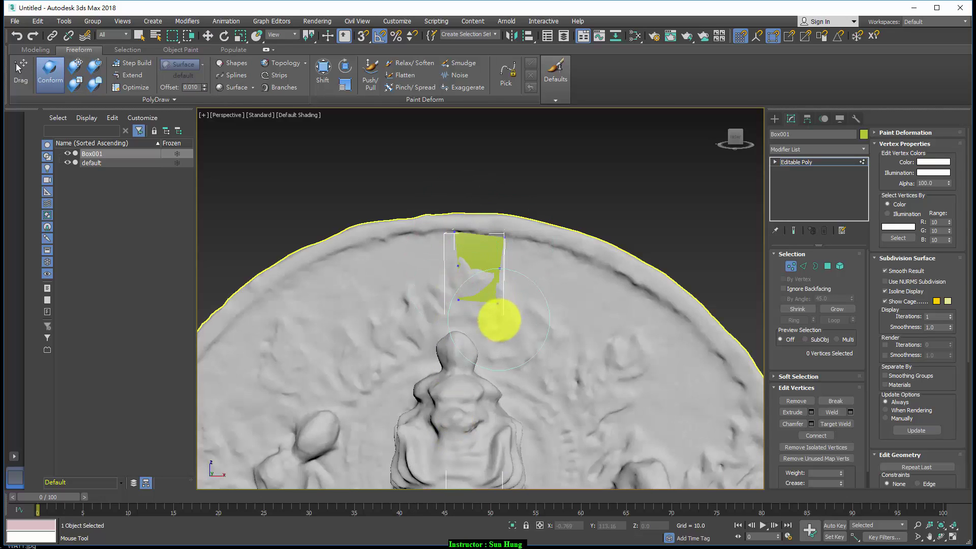
Try another Conform brush mode, return to Step Build, and centre the nose strip.
click(75, 65)
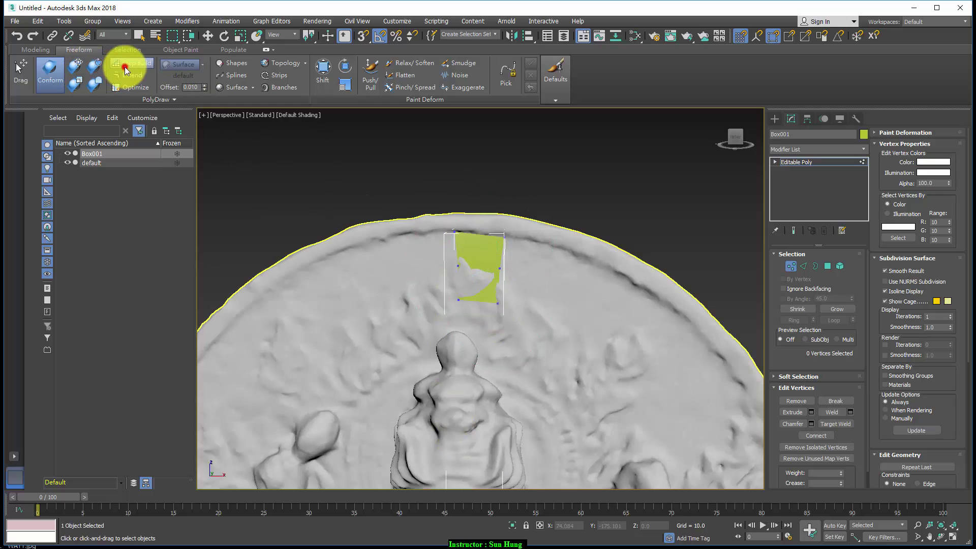
click(125, 68)
scroll(429, 218, up, 2)
scroll(454, 323, up, 5)
scroll(453, 322, up, 3)
middle_drag(392, 315, 434, 261)
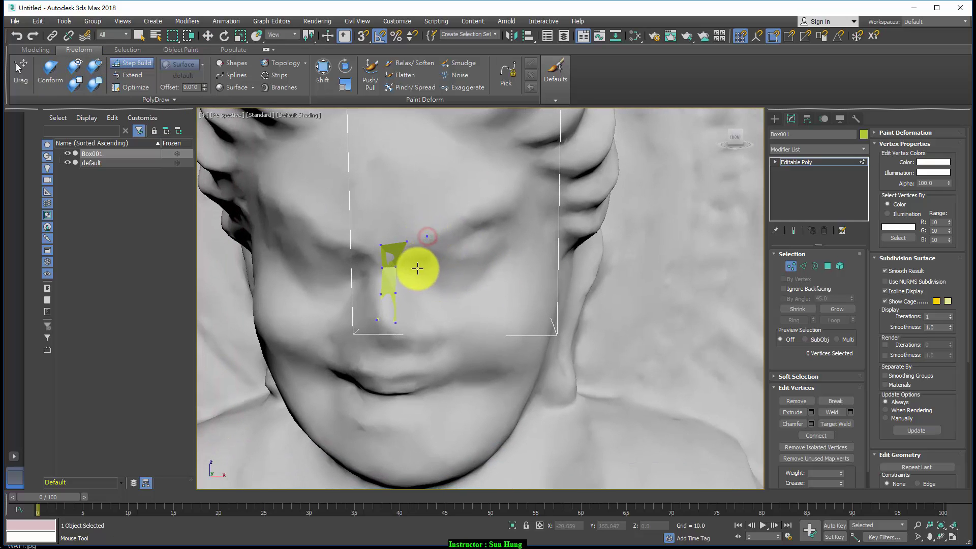
Place Step Build vertices beside the nose strip and across the right cheek.
click(417, 268)
shift+drag(405, 255, 451, 228)
click(451, 229)
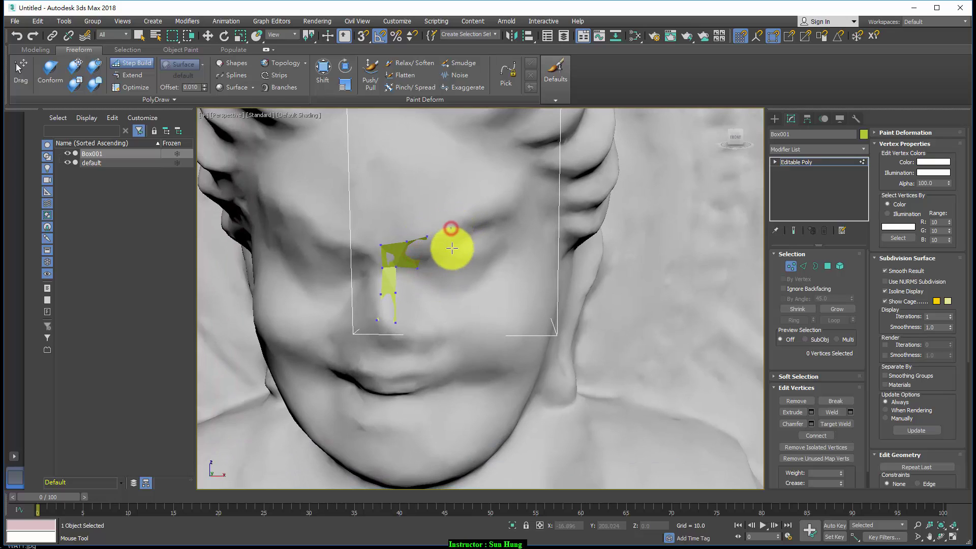
click(451, 252)
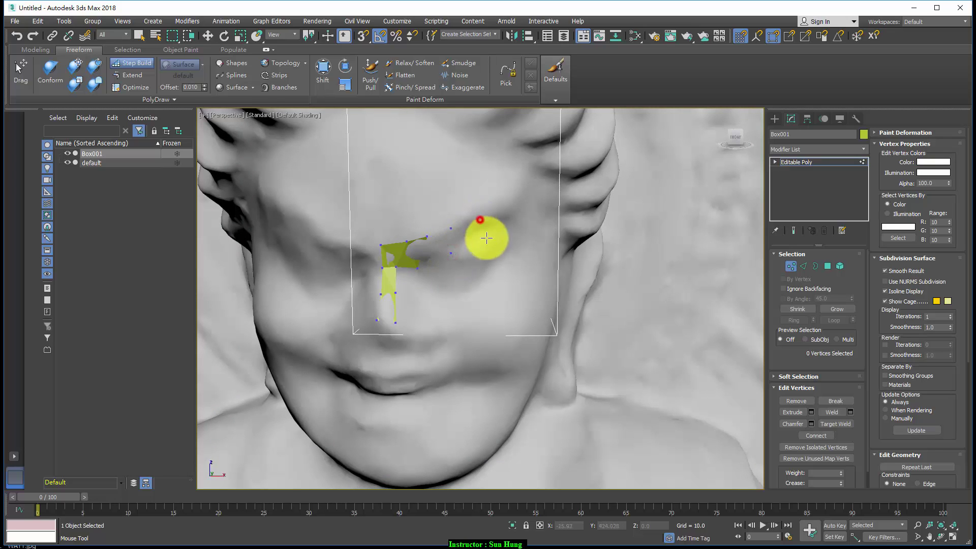
click(485, 239)
click(512, 211)
click(509, 240)
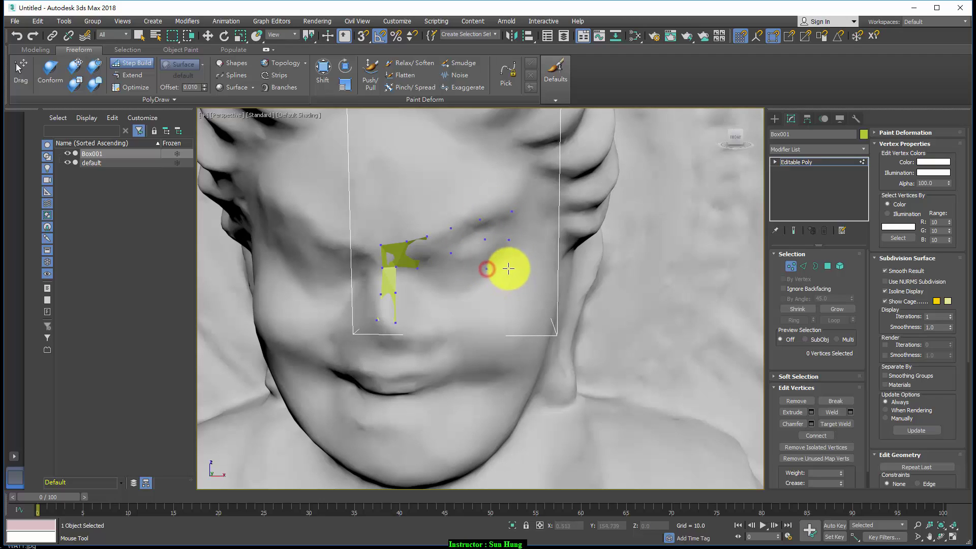
click(509, 269)
click(458, 290)
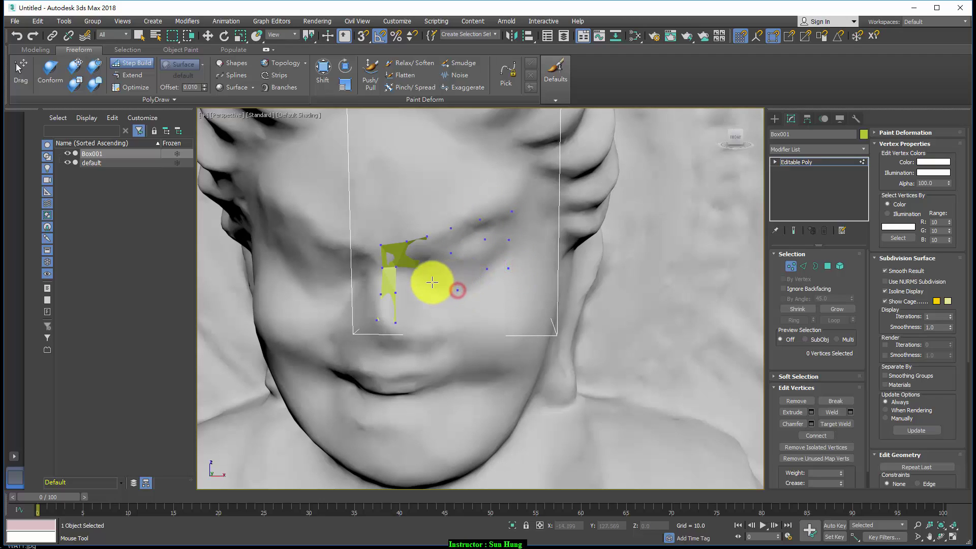
shift+click(436, 264)
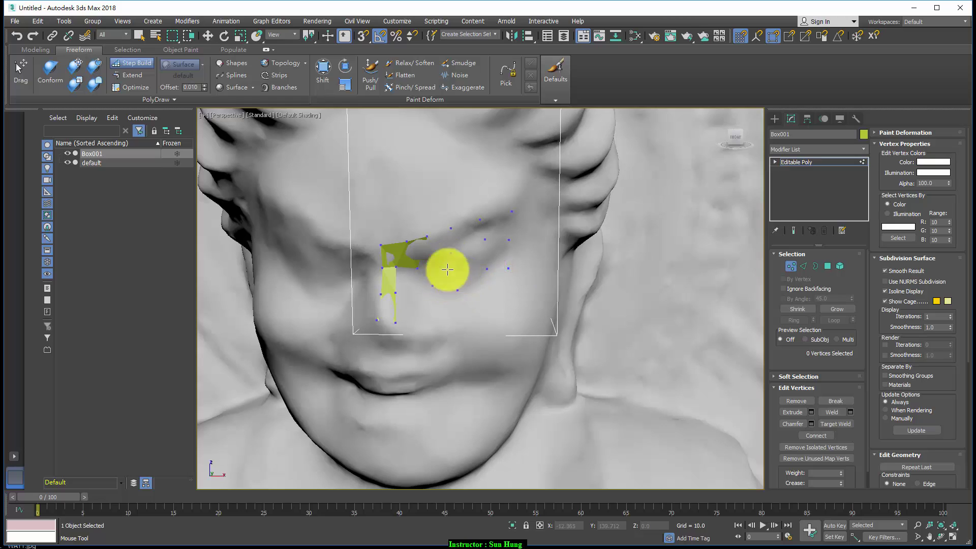
Fill quads across the right cheek out to its edge and top-right corner.
shift+click(452, 275)
shift+click(466, 249)
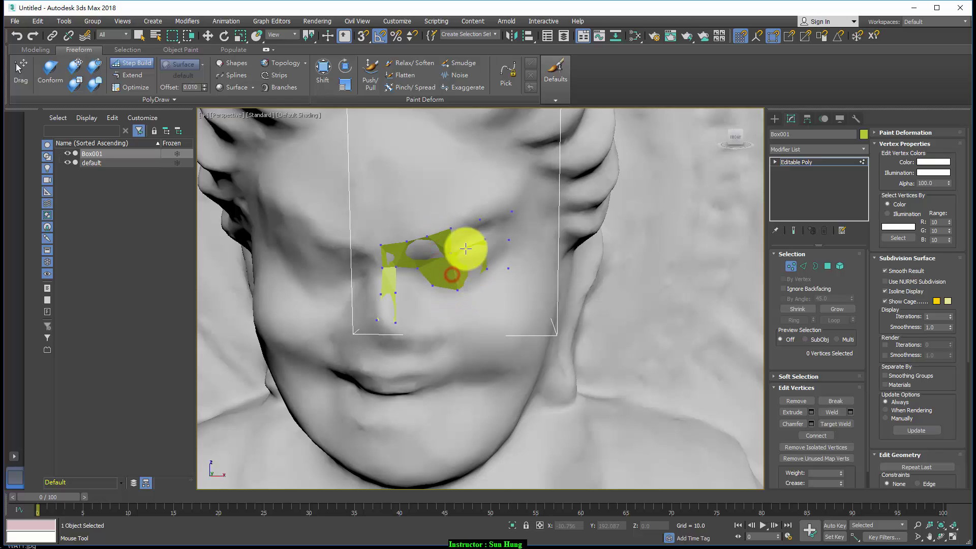
shift+click(464, 231)
shift+click(484, 254)
shift+click(497, 215)
shift+click(509, 268)
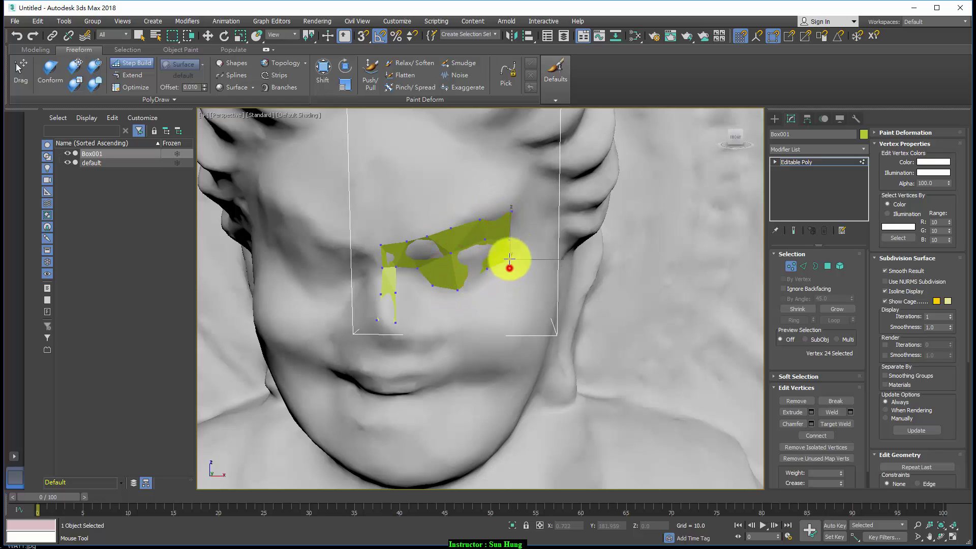
shift+click(484, 238)
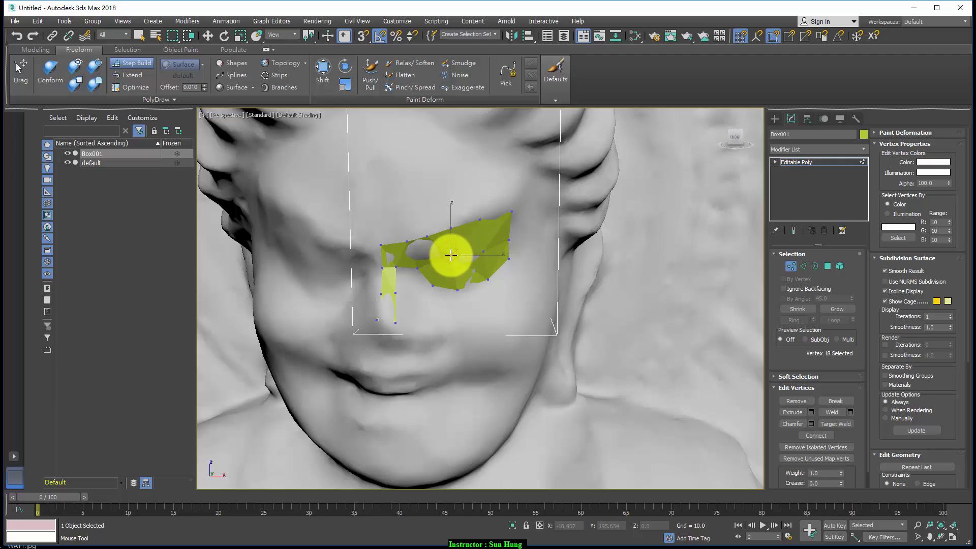
shift+click(510, 209)
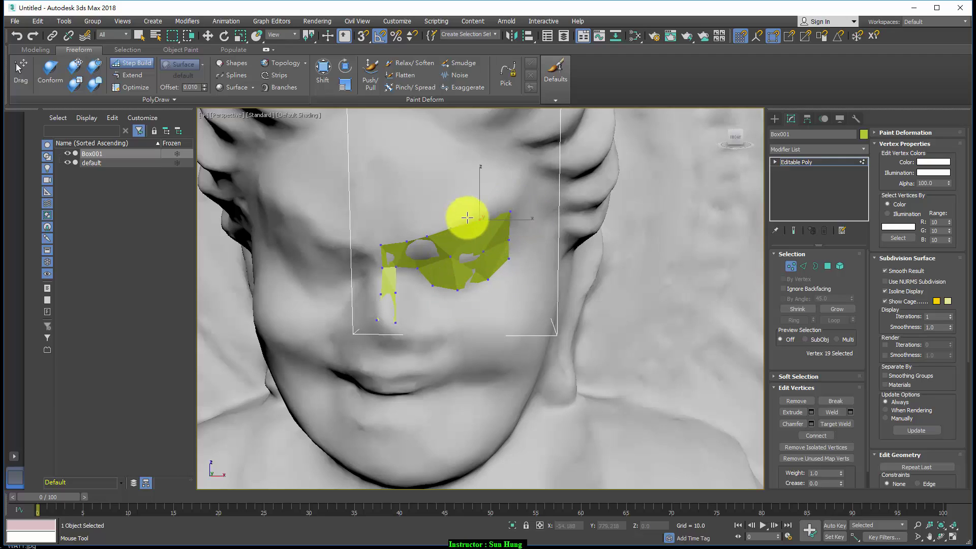
Place rows of vertices above the cheek patch toward the forehead.
click(380, 219)
click(429, 210)
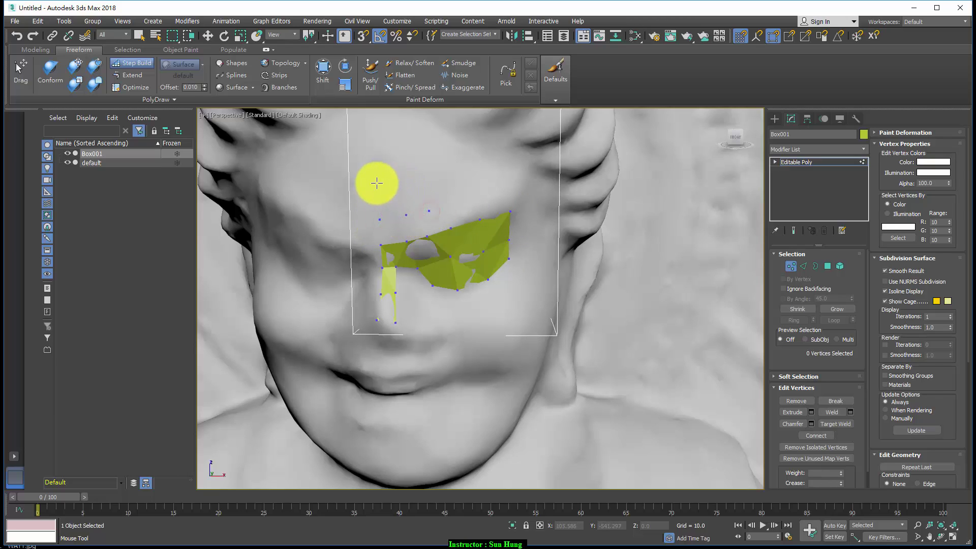
click(376, 183)
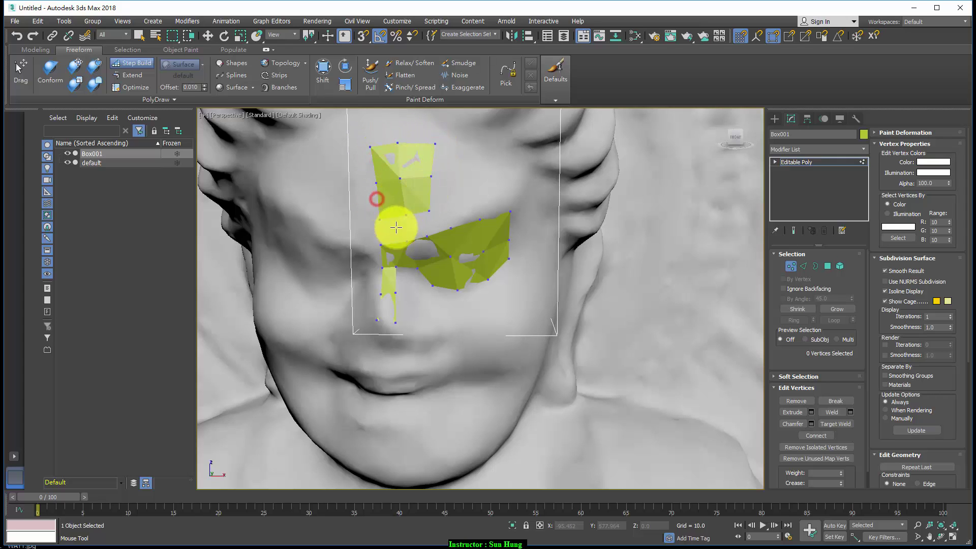
scroll(448, 342, down, 3)
Return to a front view, zoom into the cheek and fill polygons beside the cheek patch.
scroll(465, 262, down, 2)
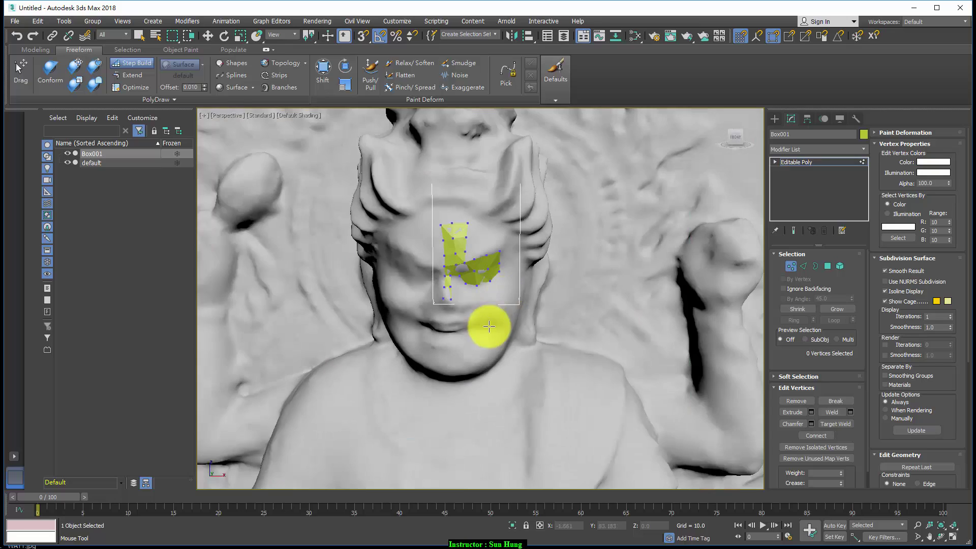
mouse_move(484, 323)
alt+middle_down()
mouse_move(436, 323)
mouse_move(525, 270)
mouse_move(503, 307)
mouse_move(538, 294)
mouse_move(446, 288)
mouse_move(492, 299)
mouse_move(499, 312)
mouse_move(444, 296)
mouse_move(407, 250)
mouse_move(504, 276)
mouse_move(544, 215)
mouse_move(532, 209)
mouse_move(539, 226)
mouse_move(523, 266)
mouse_move(430, 323)
mouse_move(373, 396)
mouse_move(525, 312)
mouse_move(479, 290)
mouse_move(425, 231)
alt+middle_up()
scroll(503, 276, down, 2)
scroll(539, 226, down, 2)
scroll(603, 310, up, 3)
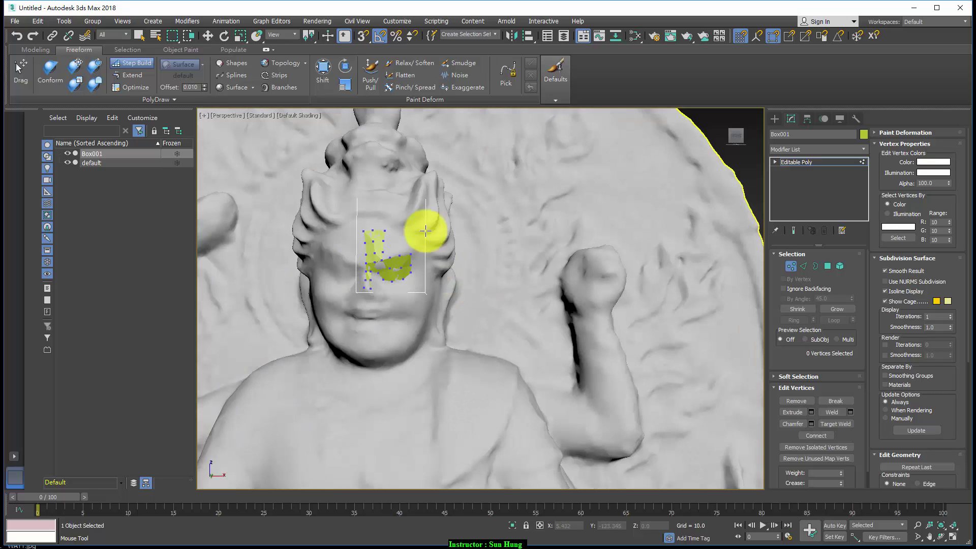
scroll(445, 236, up, 1)
scroll(436, 234, up, 2)
scroll(442, 244, up, 2)
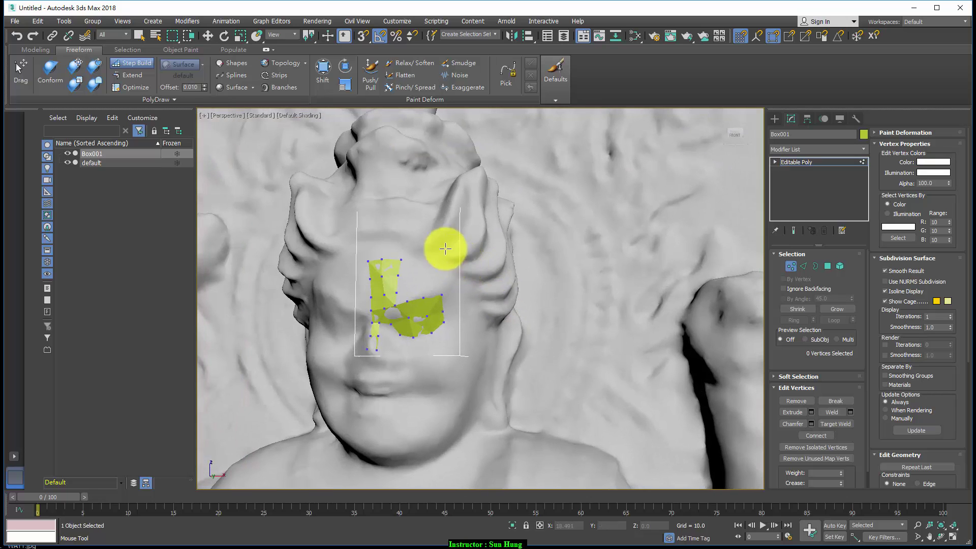
scroll(430, 244, up, 2)
scroll(396, 305, up, 2)
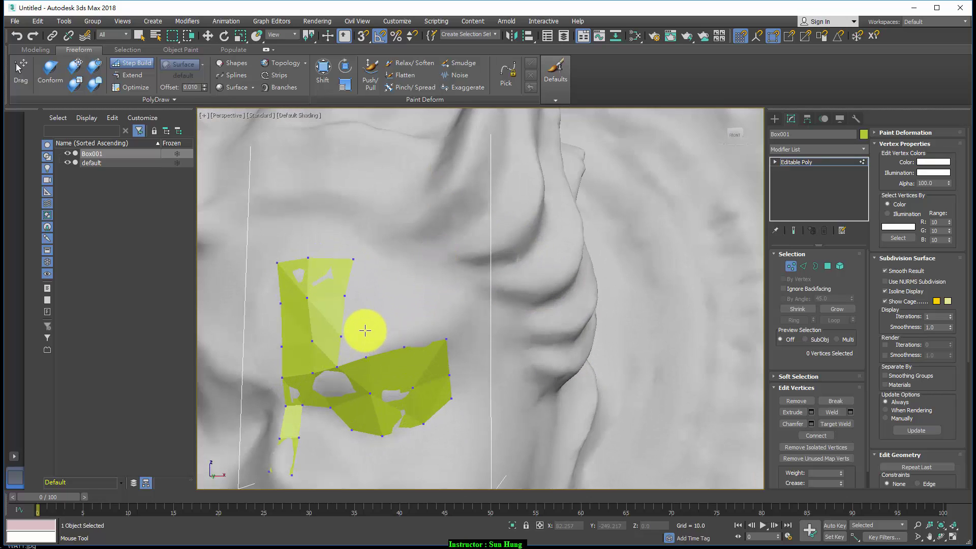
click(365, 331)
shift+drag(384, 305, 356, 349)
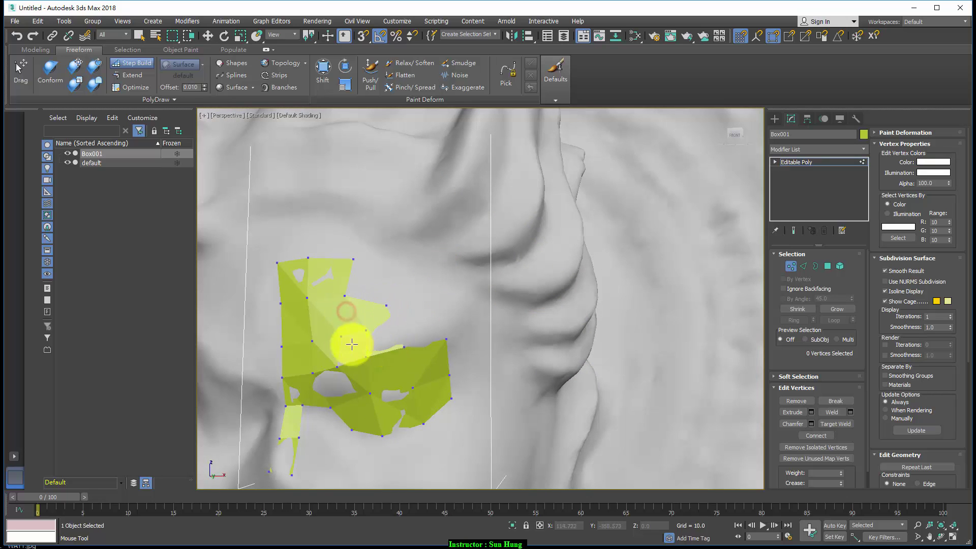
Add vertices above and off the upper-right edge of the patch and fill those gaps.
click(406, 268)
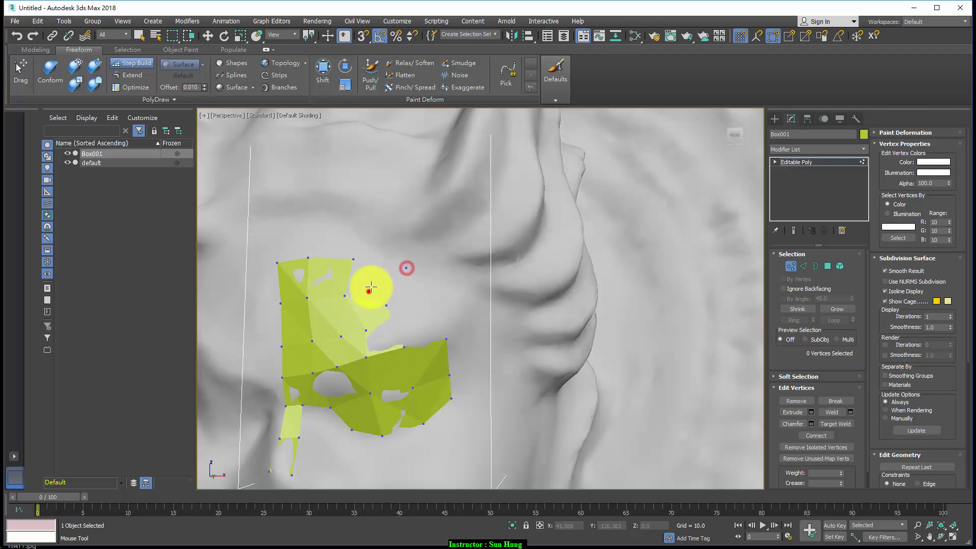
shift+drag(370, 283, 369, 291)
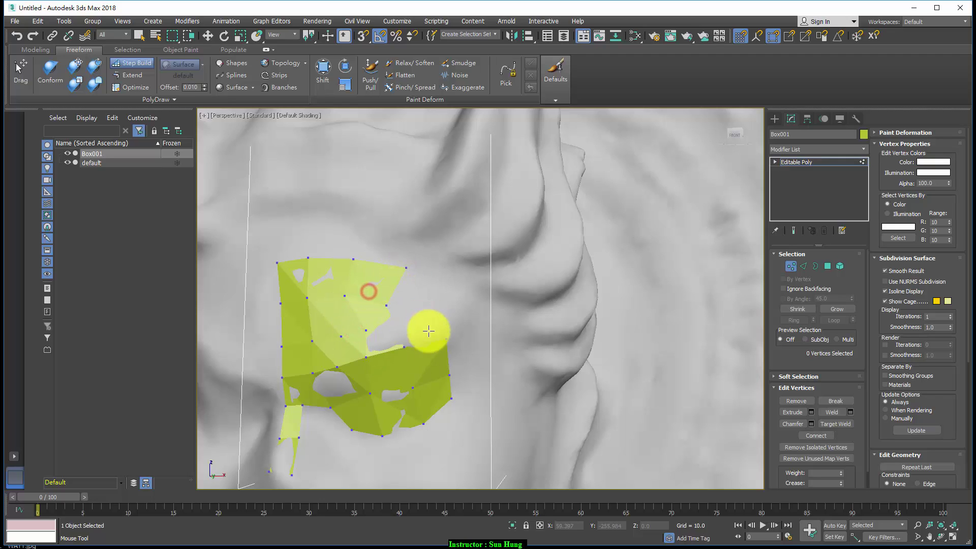
click(420, 306)
click(438, 285)
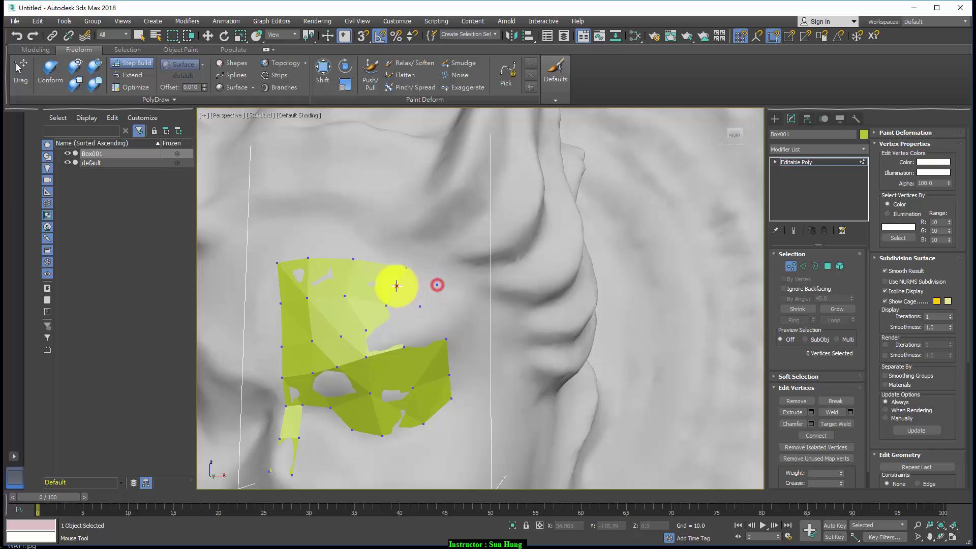
shift+drag(398, 284, 405, 309)
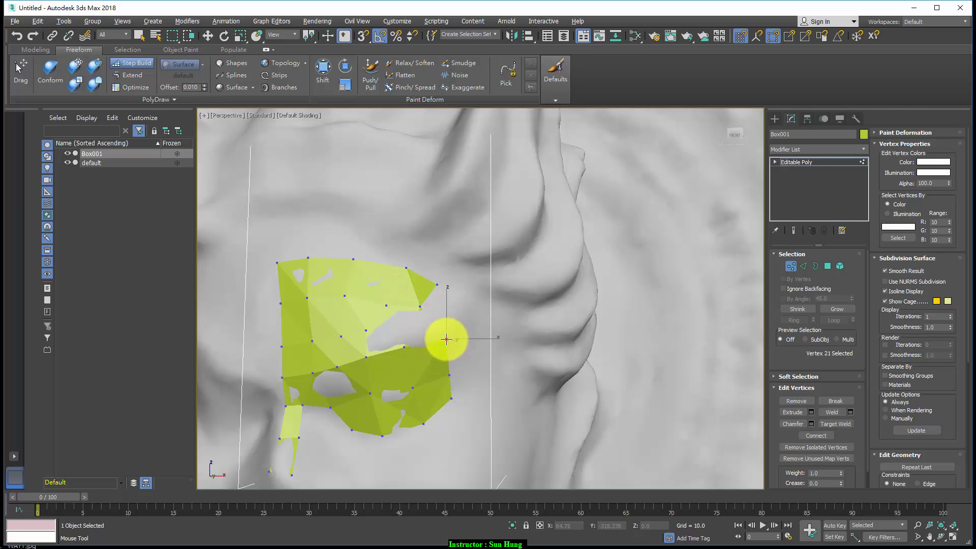
Add vertices beyond the patch's right and upper edges and build a triangle beside it.
click(446, 338)
click(468, 319)
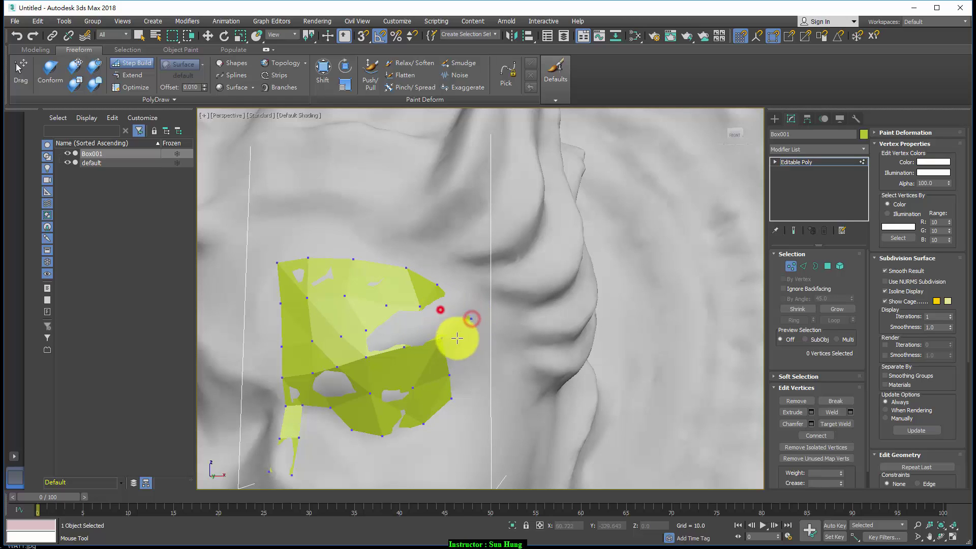
click(437, 285)
click(458, 262)
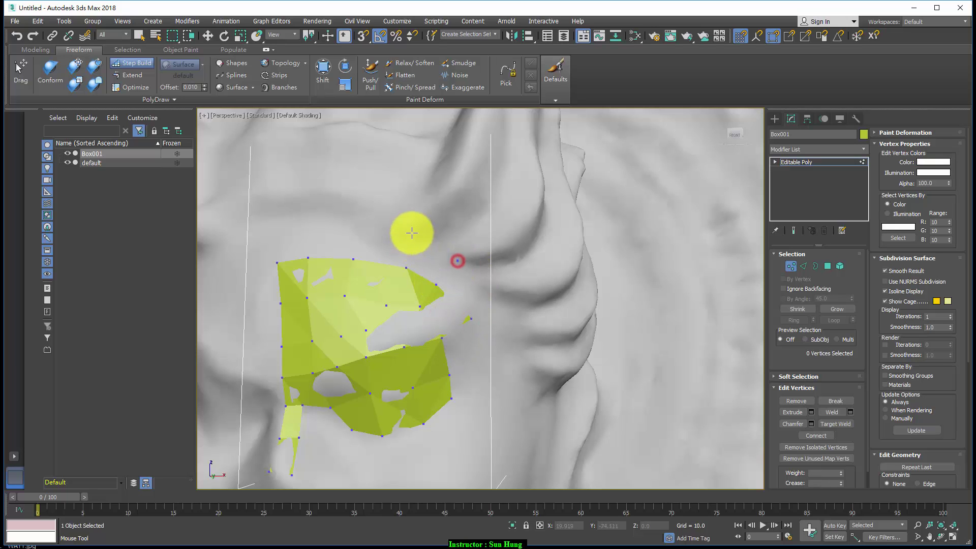
click(411, 232)
shift+click(418, 270)
scroll(452, 268, up, 2)
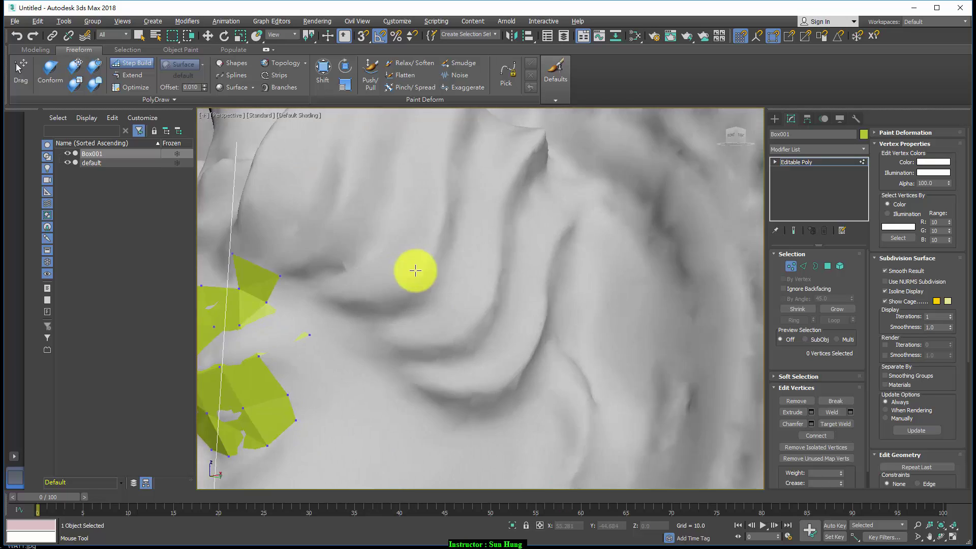
scroll(415, 269, up, 1)
Delete a stray polygon, then place vertices around the fold and fill a strip of polygons.
click(360, 304)
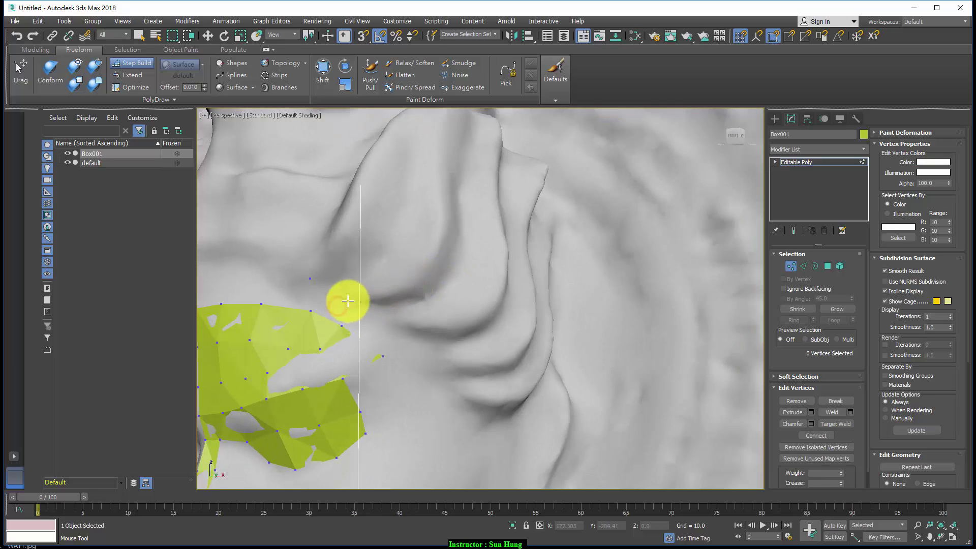
alt+click(338, 287)
click(377, 260)
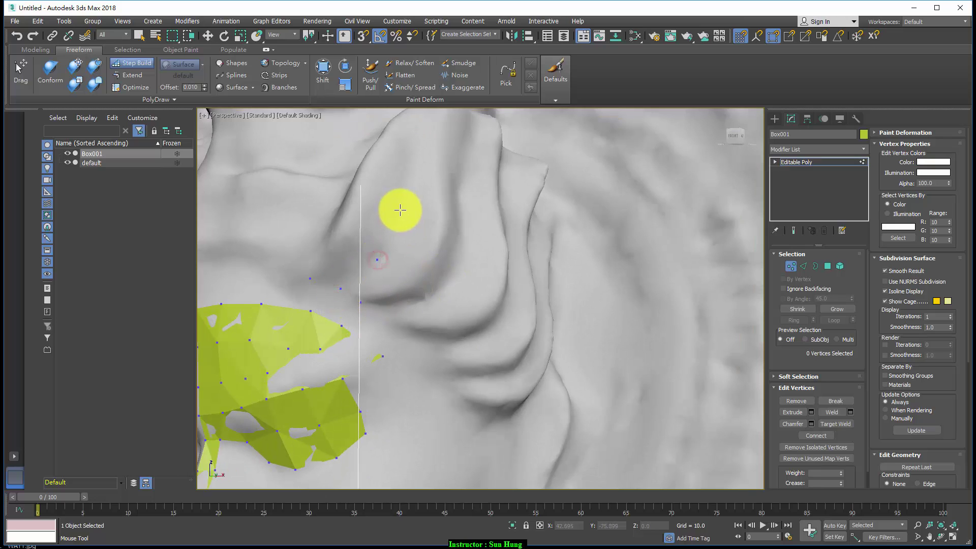
click(402, 213)
click(412, 168)
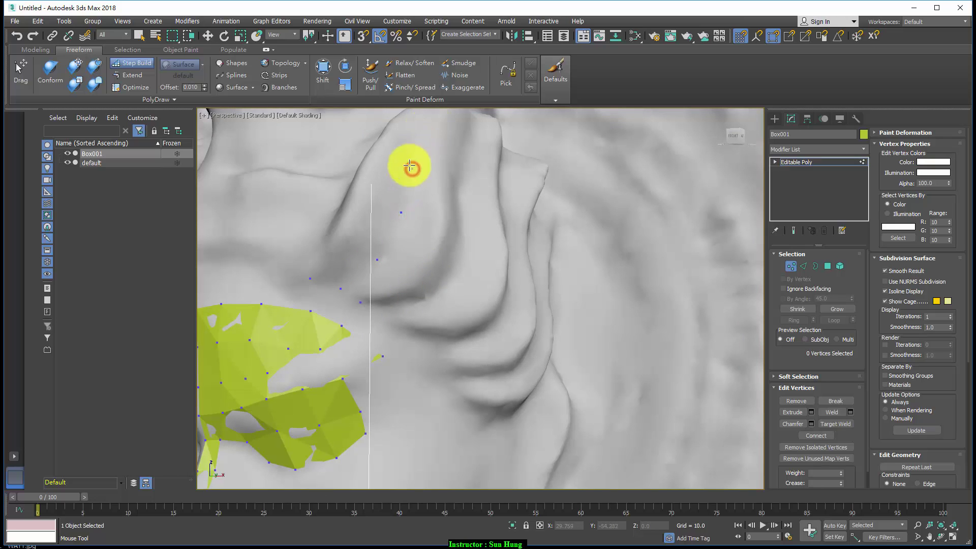
click(377, 144)
click(354, 188)
click(340, 228)
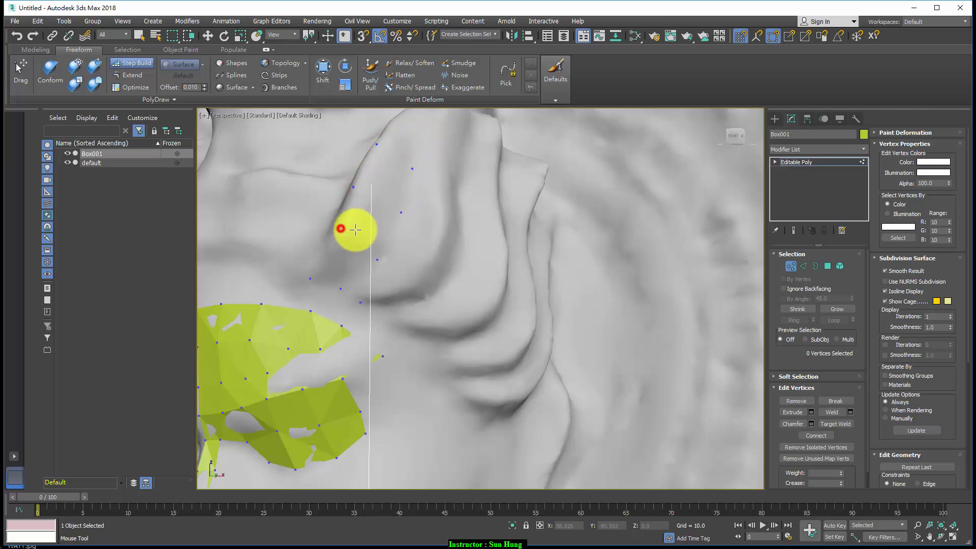
shift+click(371, 207)
shift+click(322, 264)
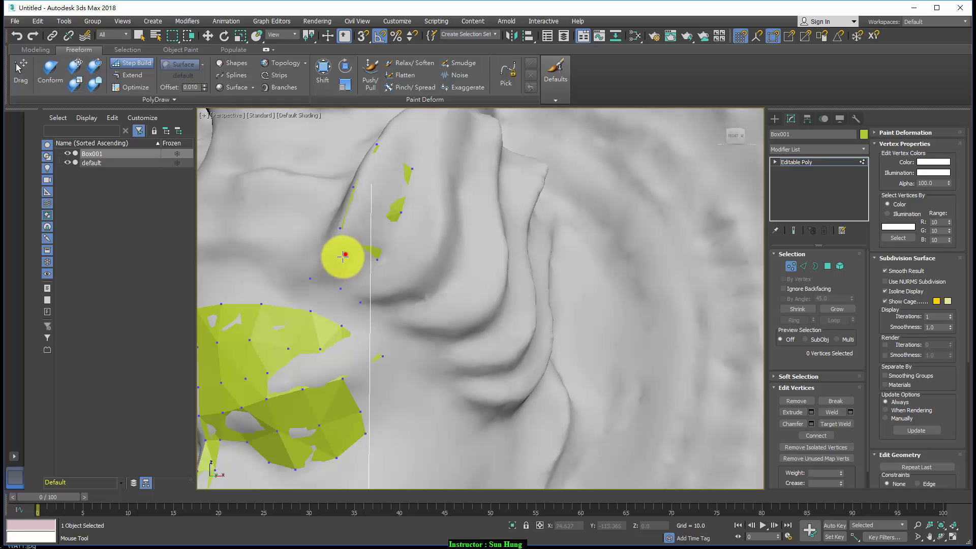
Add a vertex right of the fold strip and fill polygons to its left.
click(408, 285)
shift+click(370, 283)
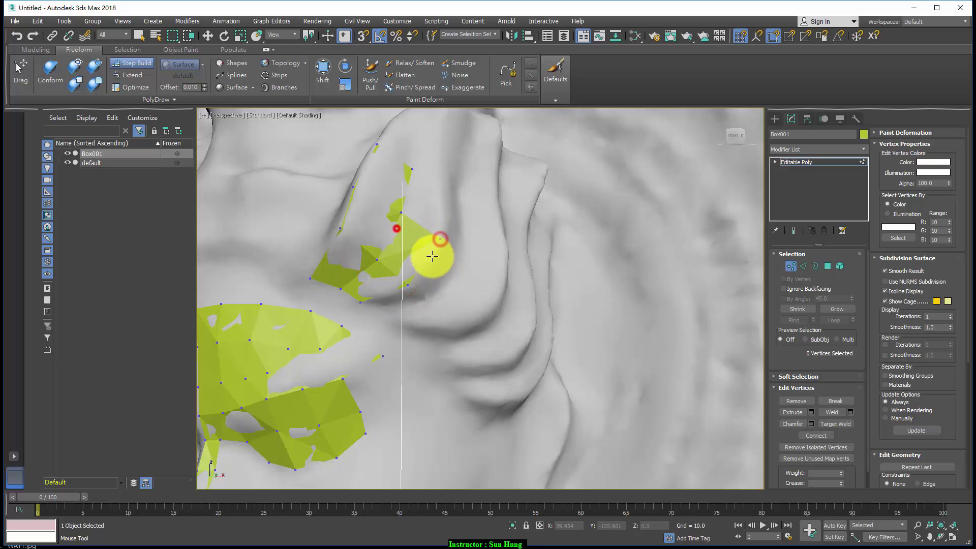
mouse_move(432, 253)
alt+middle_down()
mouse_move(379, 299)
mouse_move(395, 238)
alt+middle_up()
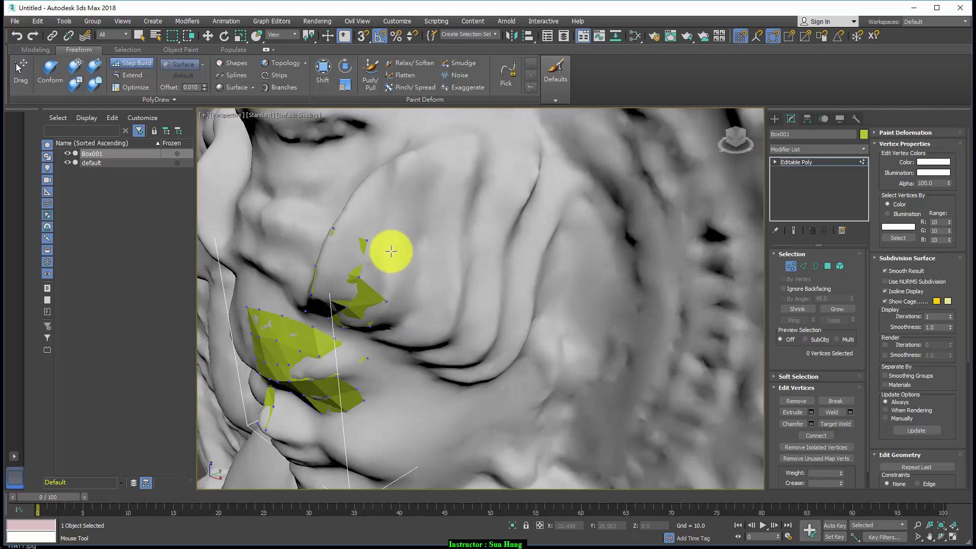
Place three vertices along the fold's edge and fill the gaps beside the strip.
alt+middle_drag(428, 270, 414, 251)
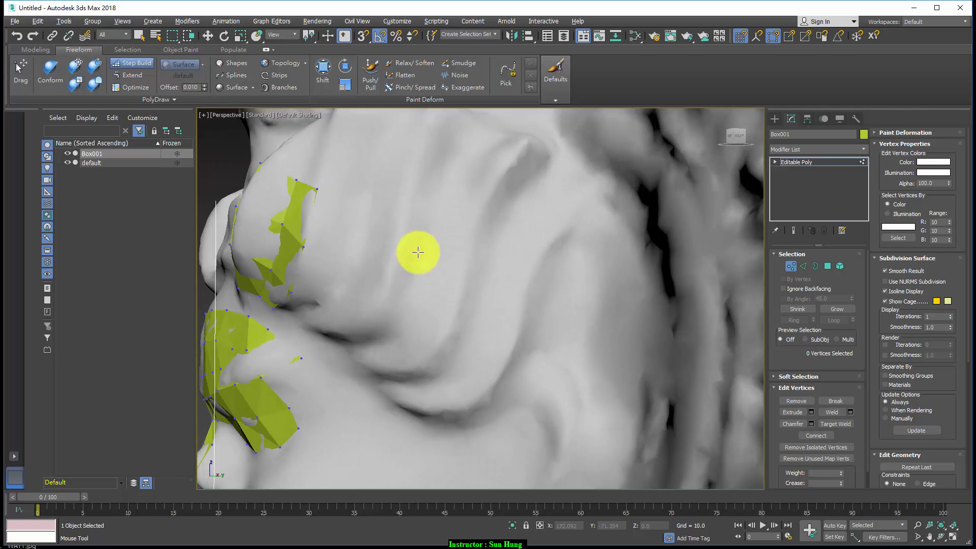
click(362, 201)
click(348, 253)
click(328, 301)
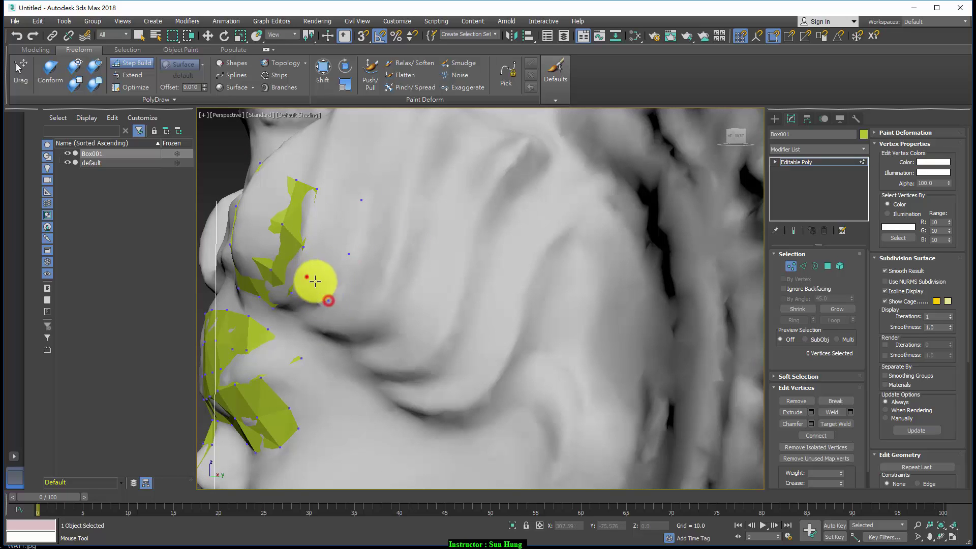
mouse_move(323, 218)
alt+middle_down()
mouse_move(401, 255)
mouse_move(407, 229)
alt+middle_up()
click(396, 230)
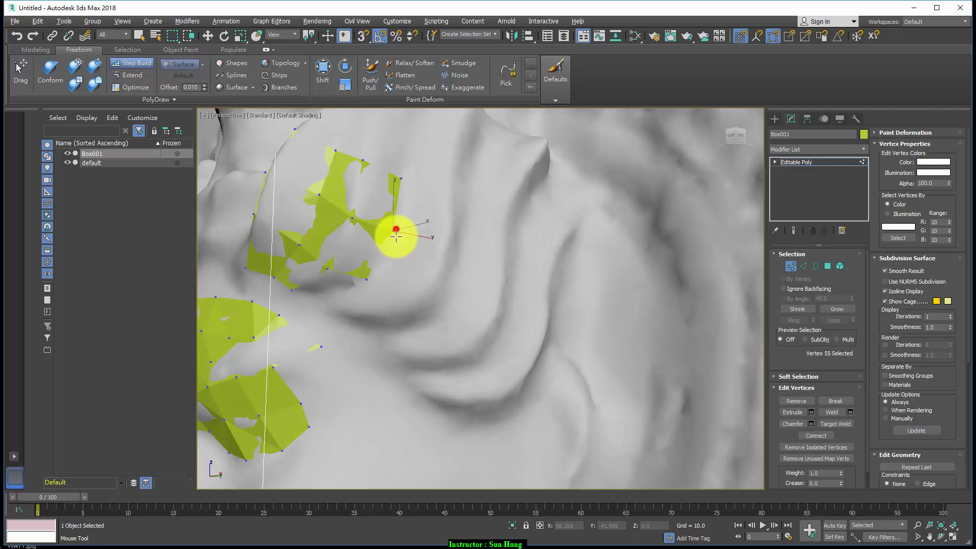
shift+click(377, 249)
click(404, 175)
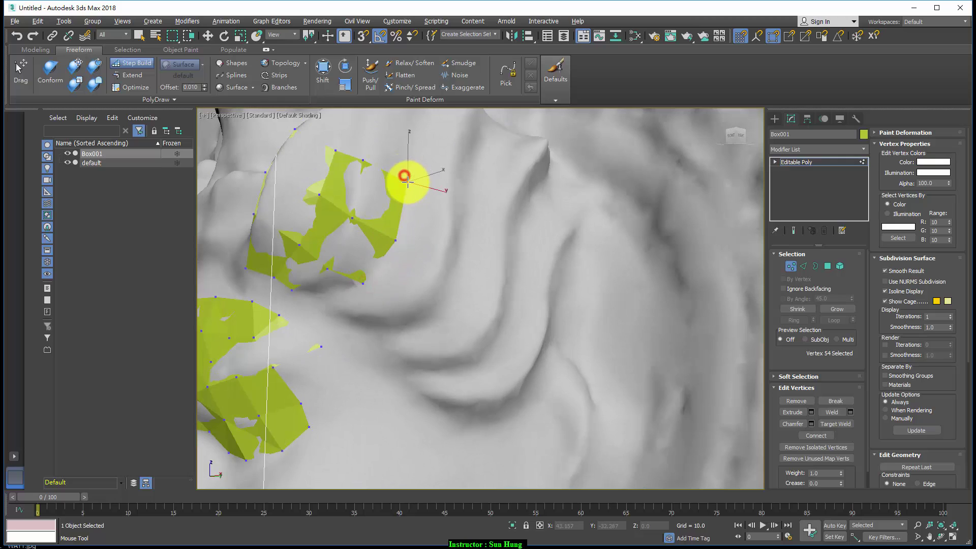
Add two vertices right of the strip, fill a polygon between them, and clear the selection.
click(442, 256)
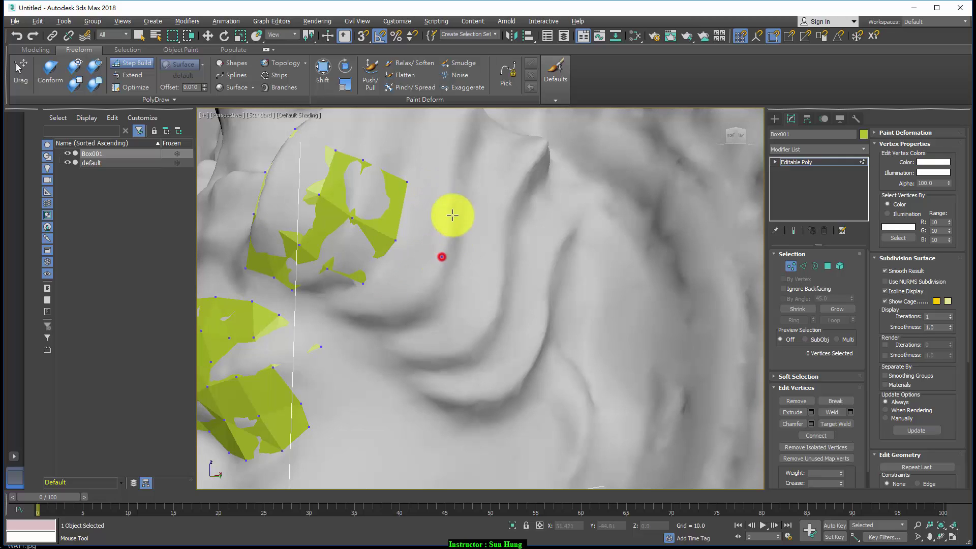
click(447, 191)
shift+click(408, 210)
click(447, 194)
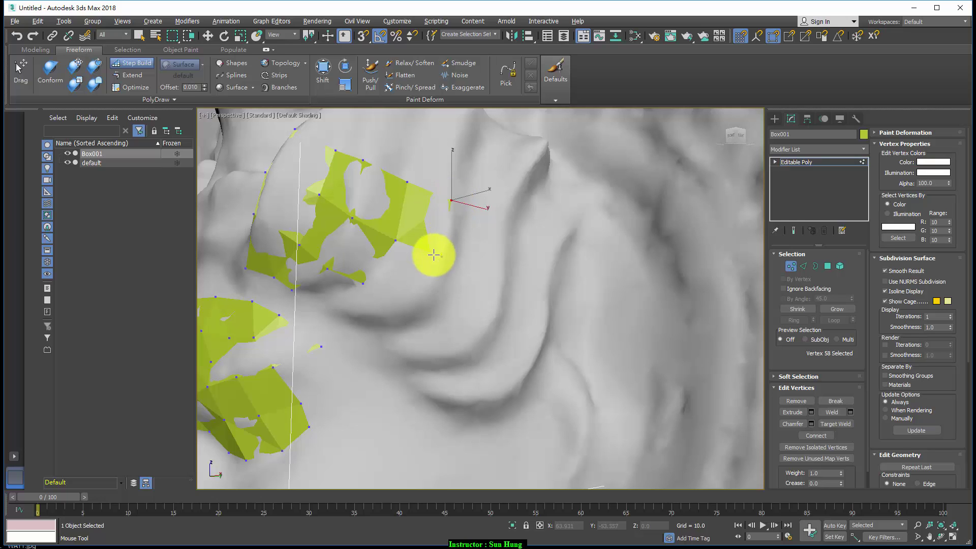
key(ctrl+d)
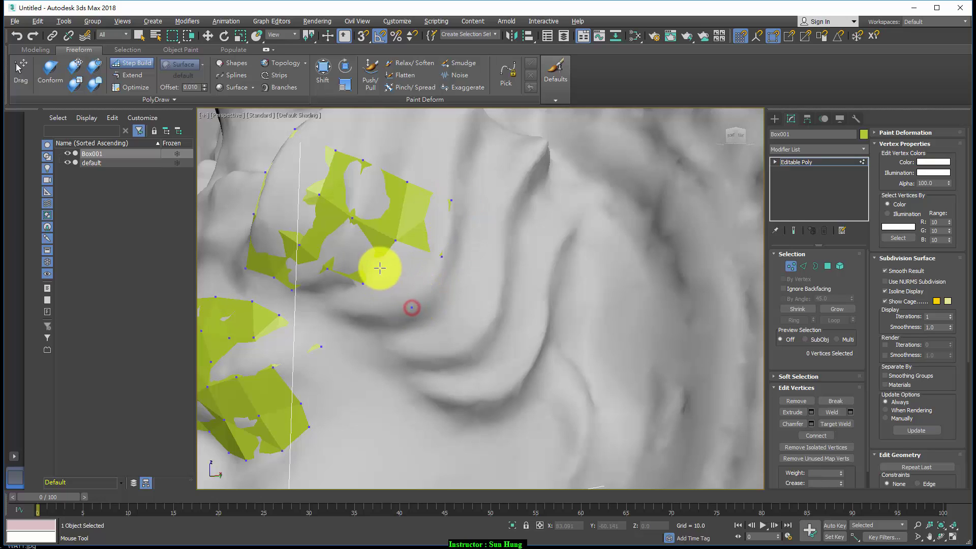
alt+middle_drag(412, 294, 429, 298)
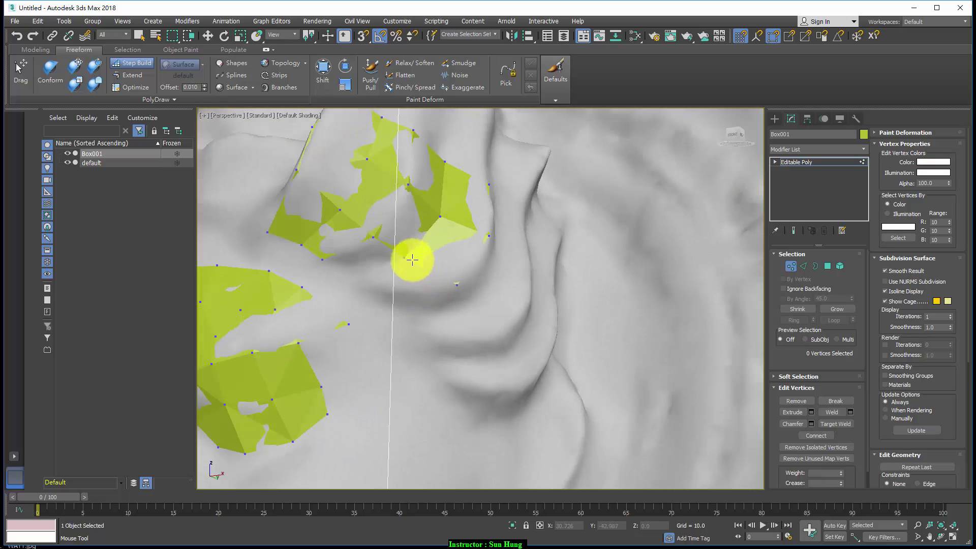
Extend the patch with a polygon, nudge its vertex up-right, and fill the grey gap below.
click(455, 279)
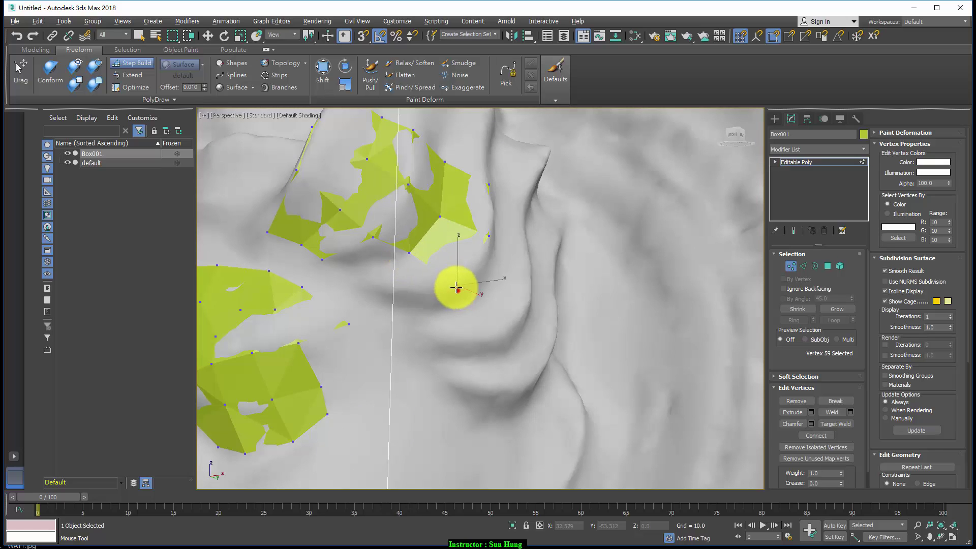
drag(456, 288, 471, 269)
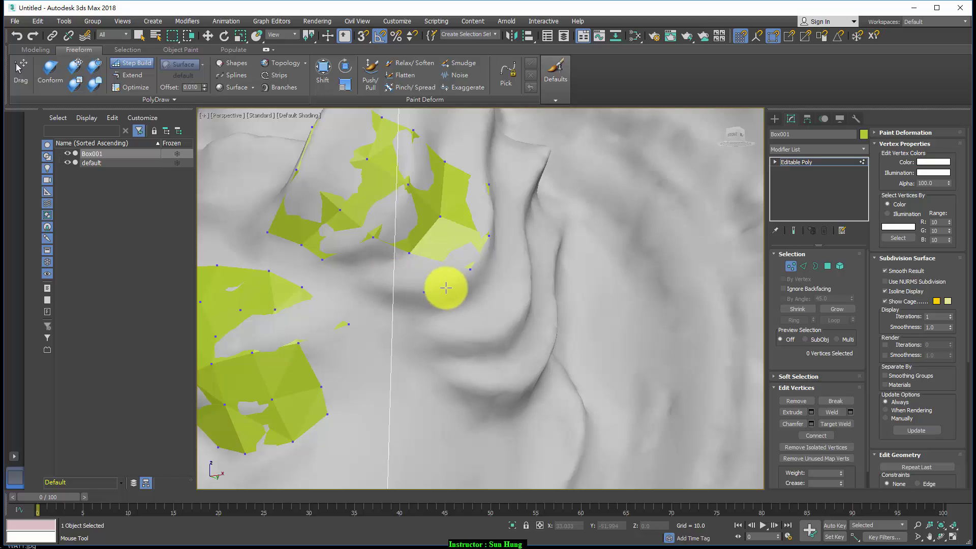
alt+middle_drag(465, 286, 453, 298)
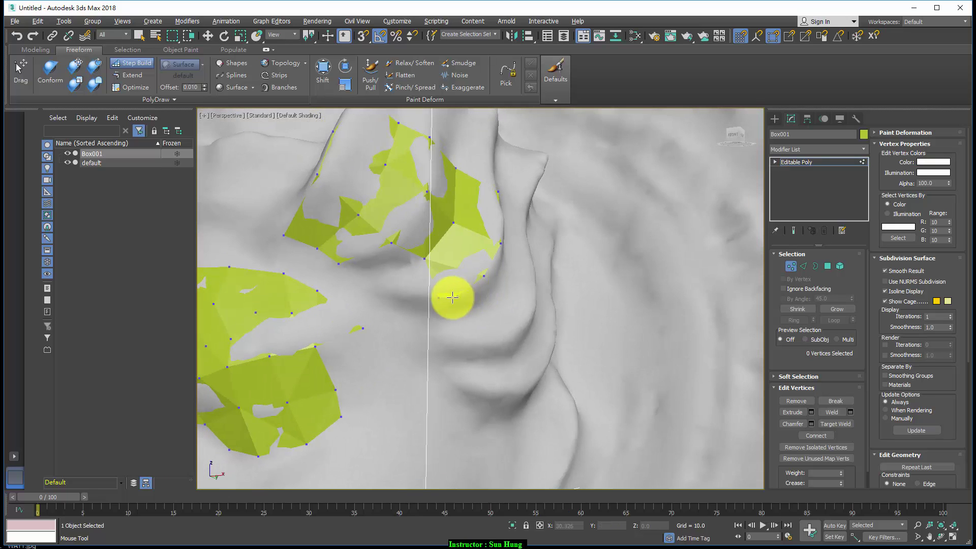
mouse_move(423, 292)
mouse_down()
mouse_move(381, 268)
mouse_move(409, 262)
mouse_move(353, 246)
mouse_up()
click(392, 273)
click(396, 294)
click(367, 278)
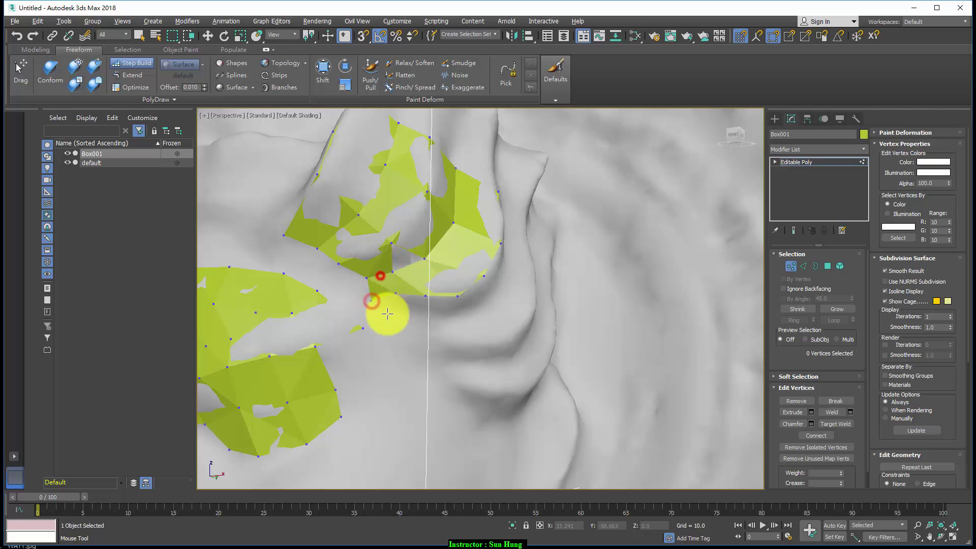
mouse_move(371, 300)
alt+middle_down()
mouse_move(333, 305)
mouse_move(319, 322)
mouse_move(351, 313)
alt+middle_up()
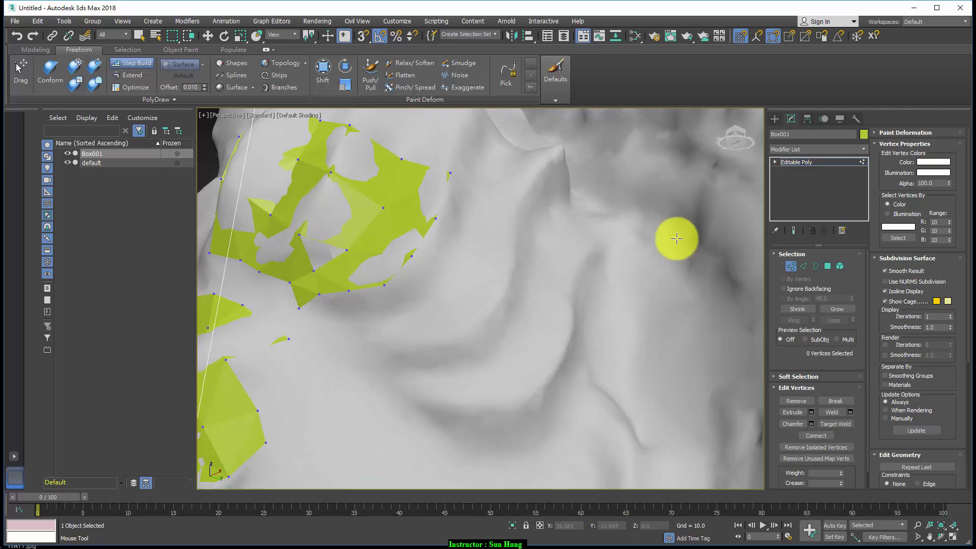
Cap the three-edge border hole in the cheek patch, then return Box001 to object level.
click(815, 266)
click(331, 247)
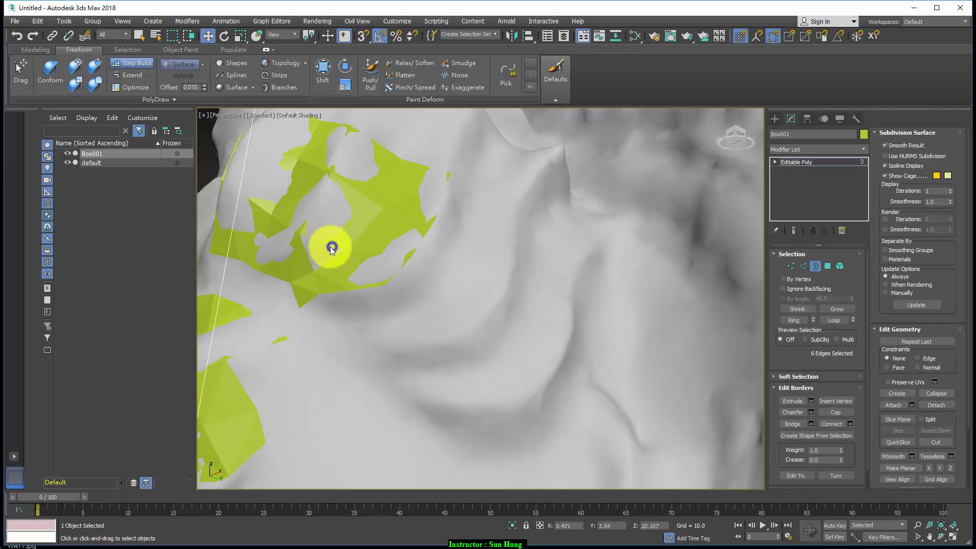
key(w)
click(843, 414)
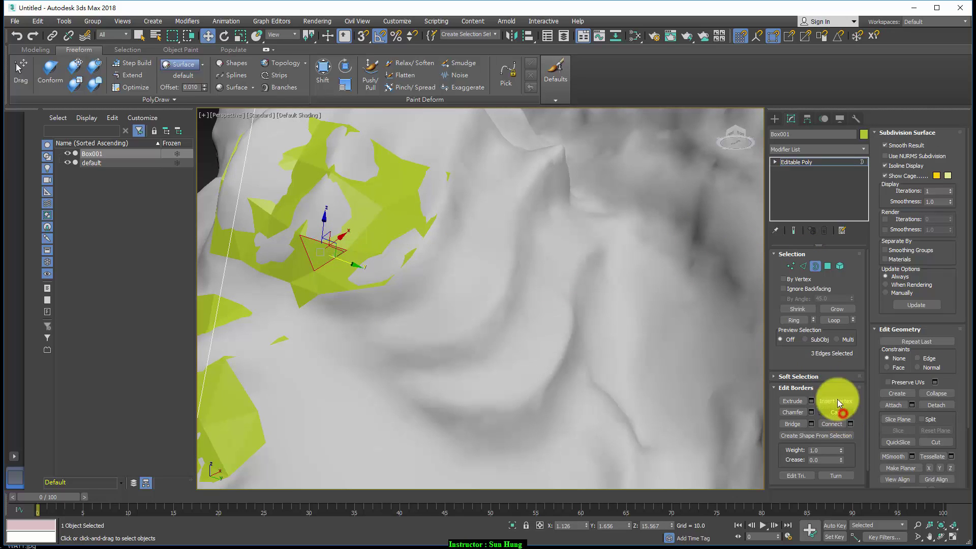
click(827, 266)
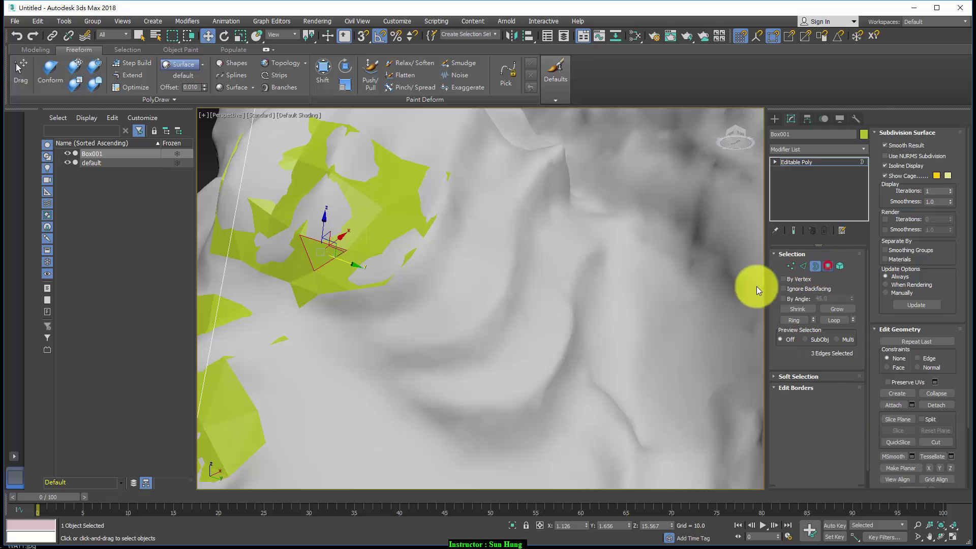
click(410, 257)
mouse_move(407, 254)
alt+middle_down()
mouse_move(479, 355)
mouse_move(501, 348)
mouse_move(420, 251)
mouse_move(423, 300)
mouse_move(453, 299)
mouse_move(463, 359)
alt+middle_up()
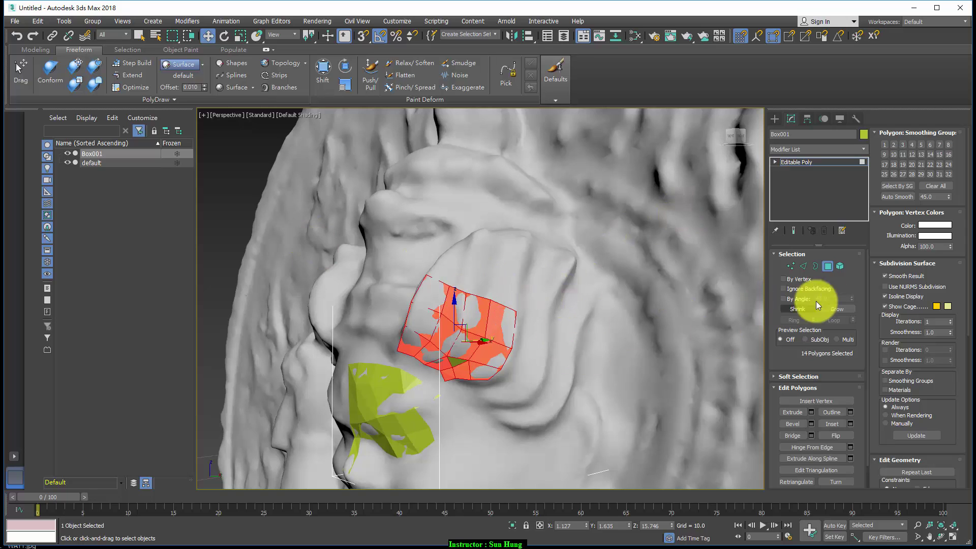
click(829, 267)
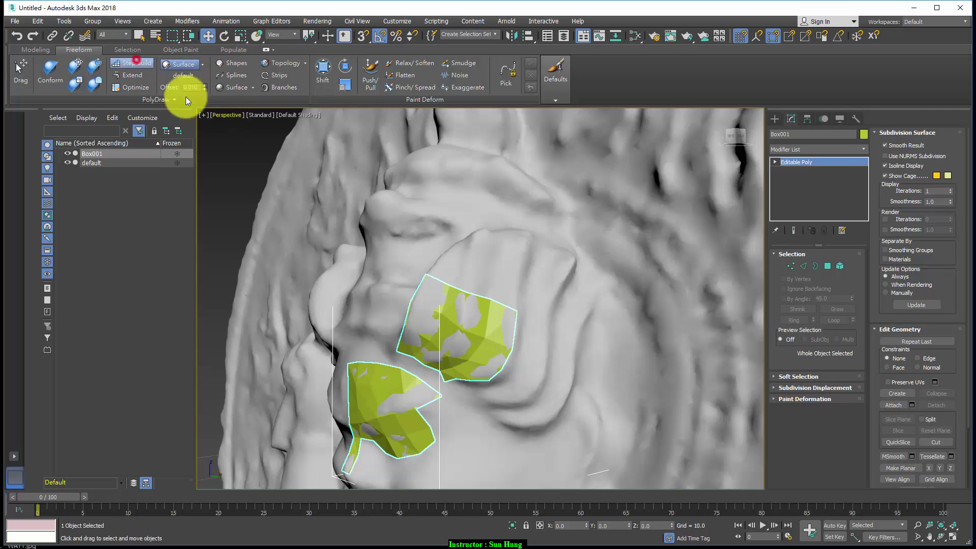
Place vertices up the side of the nose and fill two quads to the top edge.
mouse_move(466, 305)
alt+middle_down()
mouse_move(502, 305)
mouse_move(479, 283)
alt+middle_up()
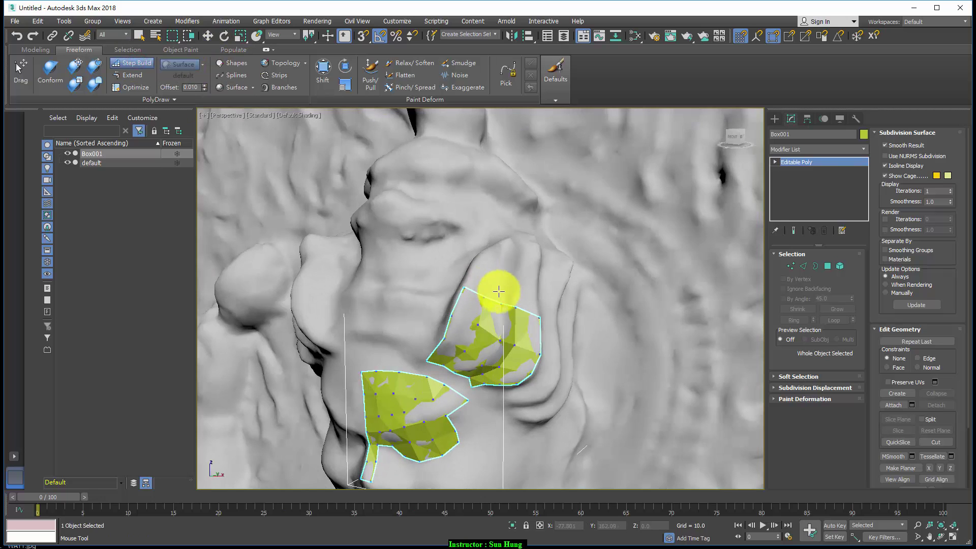
scroll(499, 291, up, 2)
scroll(497, 300, up, 2)
click(498, 277)
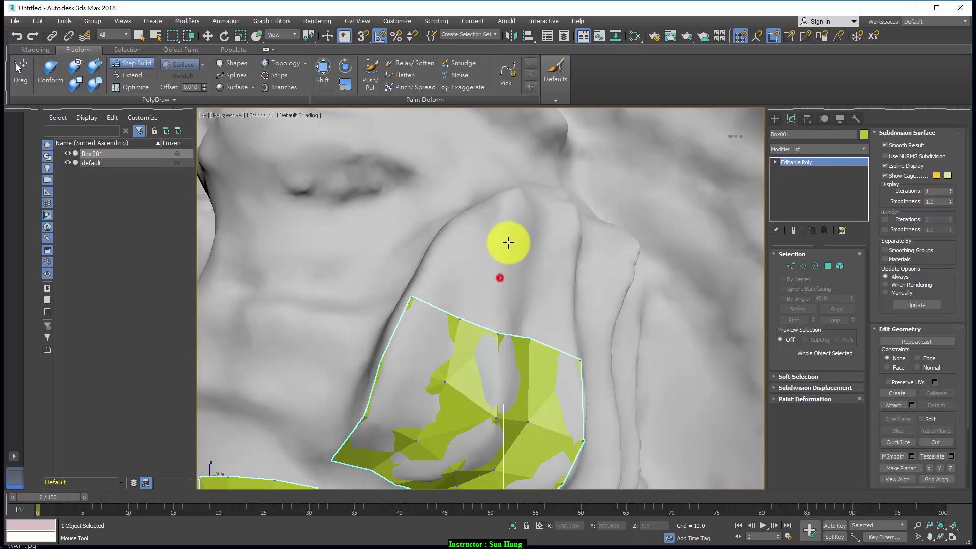
click(507, 236)
click(517, 192)
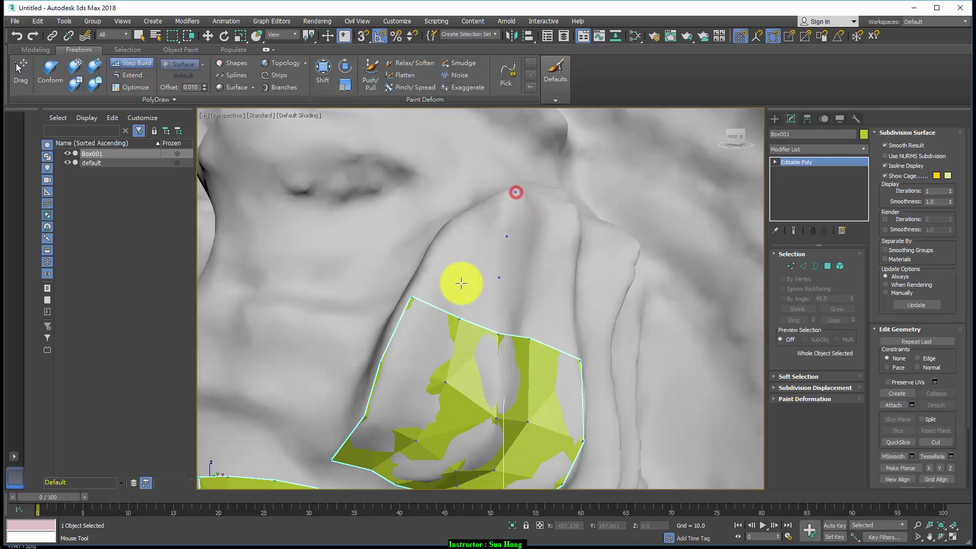
click(469, 270)
shift+drag(434, 262, 429, 299)
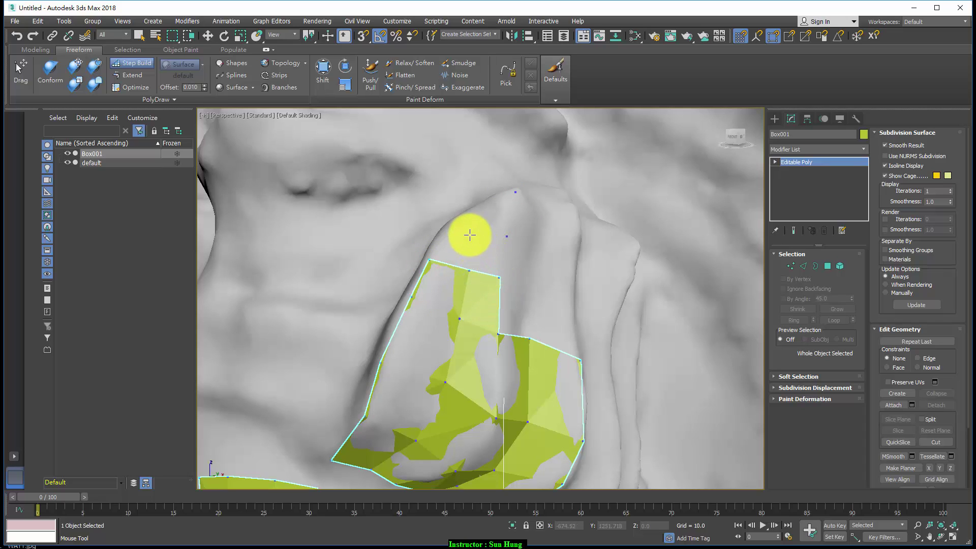
click(442, 232)
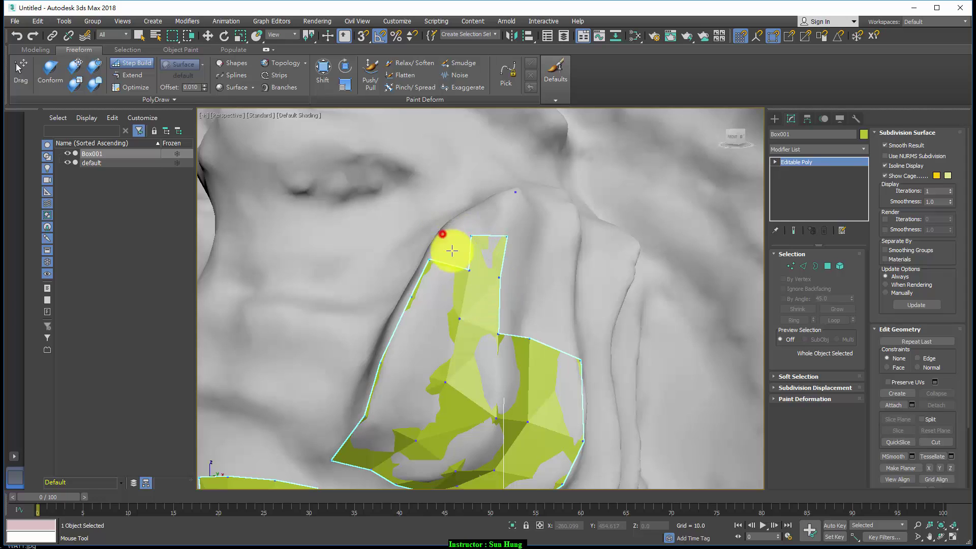
mouse_move(453, 251)
shift+mouse_down()
mouse_move(474, 212)
mouse_move(498, 226)
shift+mouse_up()
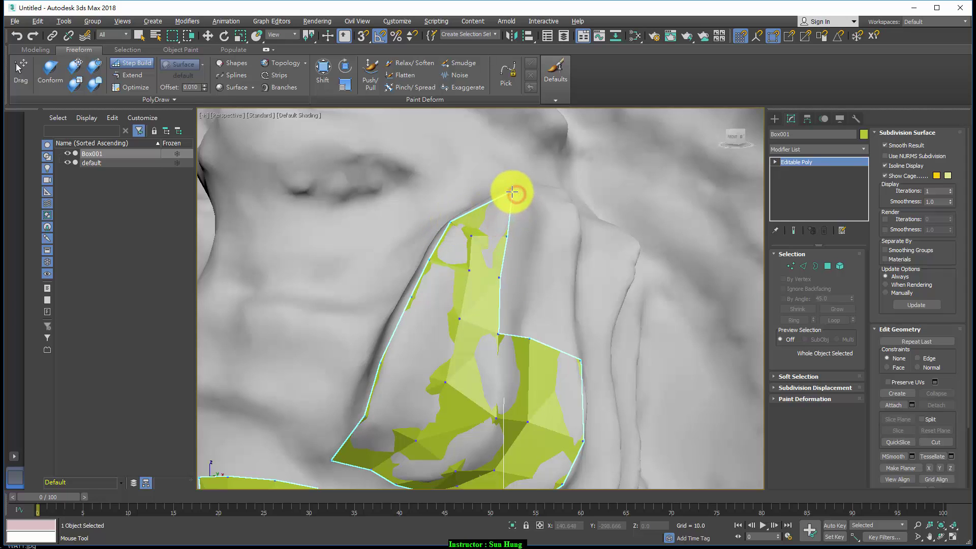
Add vertices down the nose side and fill the gap with new quads.
mouse_move(512, 192)
alt+middle_down()
mouse_move(515, 273)
mouse_move(469, 233)
alt+middle_up()
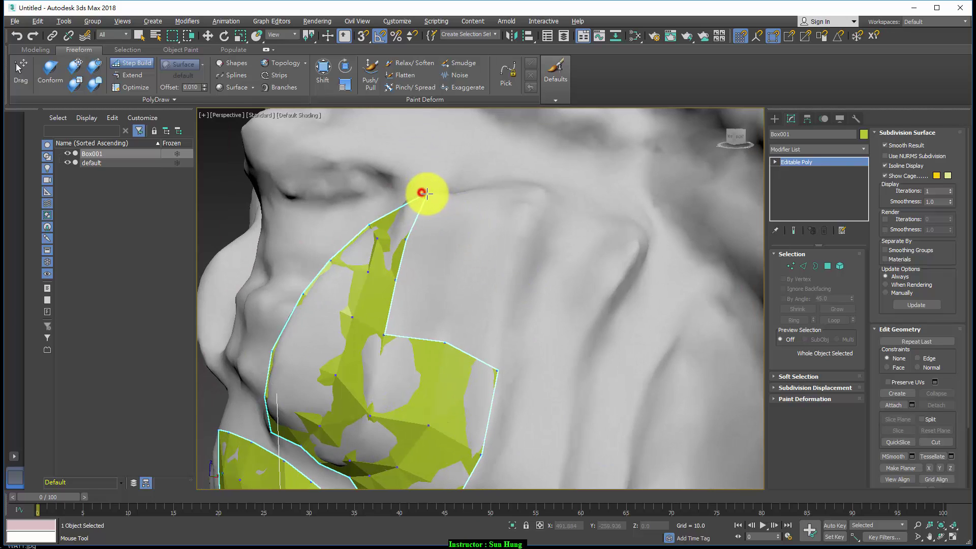
click(484, 212)
click(463, 255)
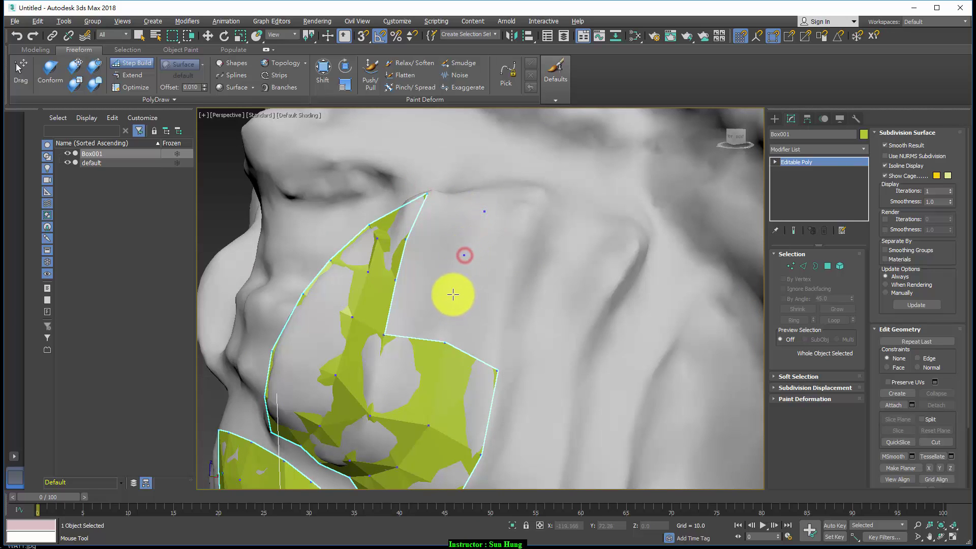
click(453, 289)
shift+drag(423, 344, 453, 218)
Add four vertices along the nose's other side and fill quads along the patch's right edge.
alt+middle_drag(542, 219, 556, 255)
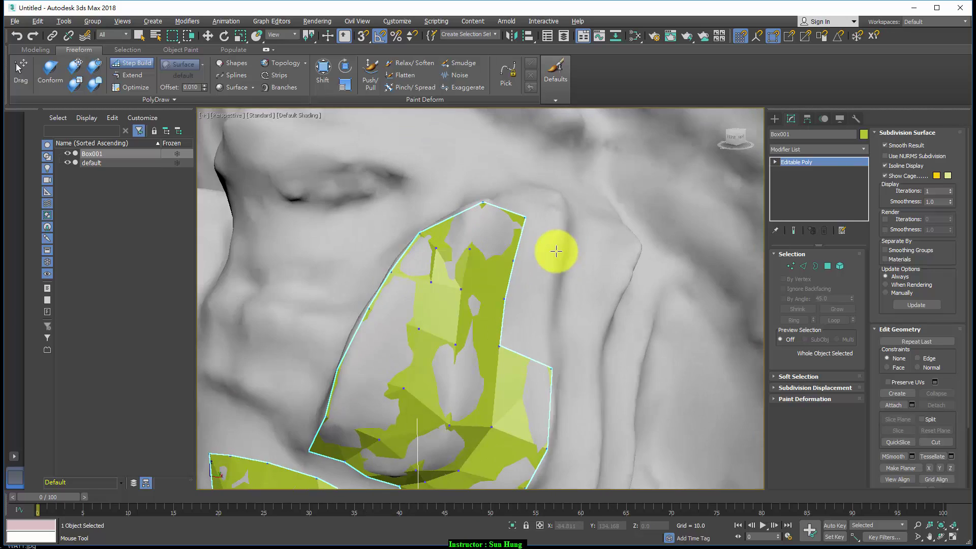
click(566, 222)
click(554, 269)
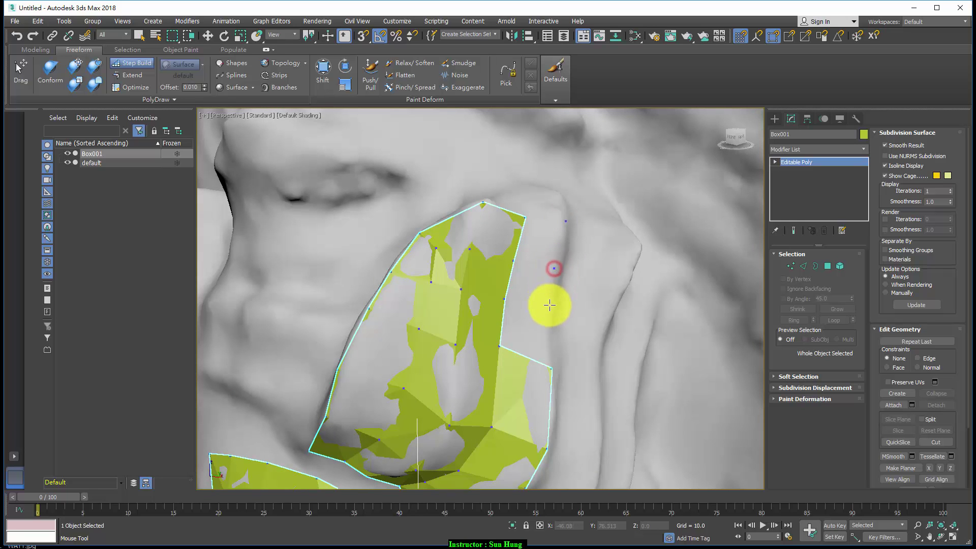
click(548, 310)
click(529, 356)
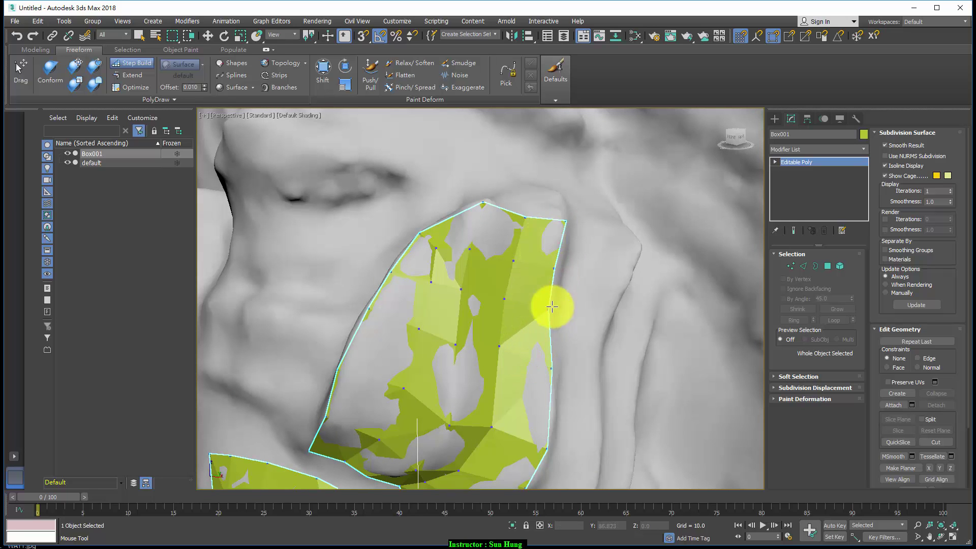
mouse_move(551, 303)
alt+middle_down()
mouse_move(501, 294)
mouse_move(431, 197)
alt+middle_up()
click(433, 192)
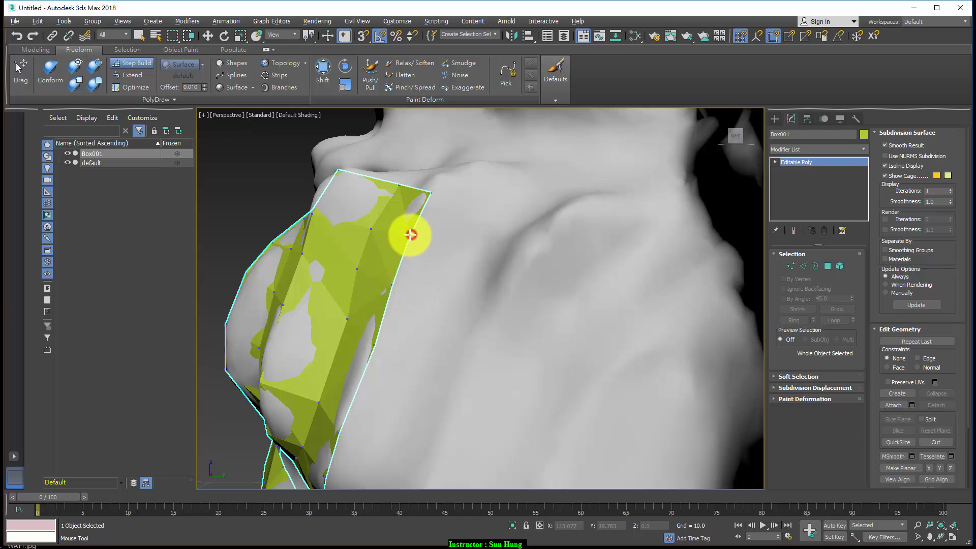
Place three vertices down the cheek patch's right edge and orbit to review the patches.
mouse_move(410, 234)
alt+middle_down()
mouse_move(465, 305)
mouse_move(476, 265)
mouse_move(514, 290)
mouse_move(516, 375)
mouse_move(530, 273)
alt+middle_up()
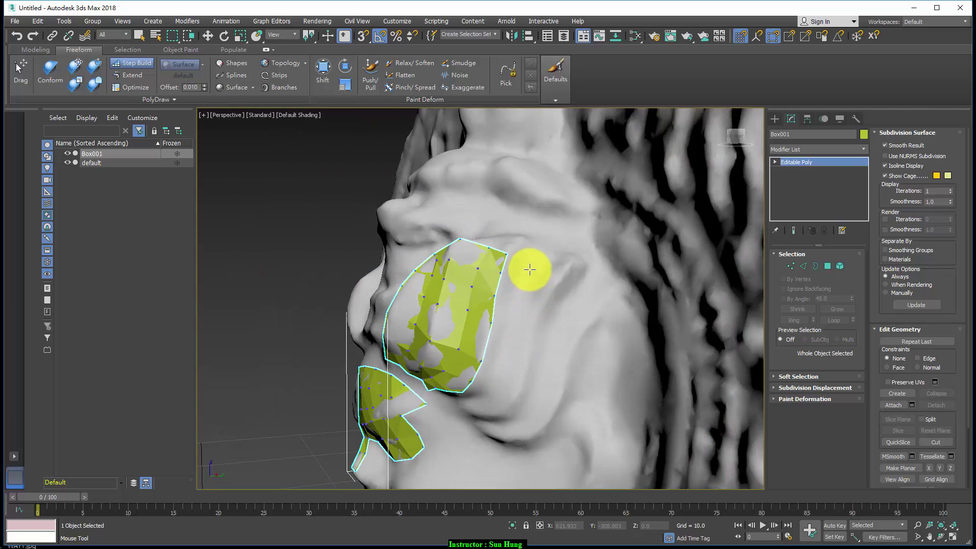
click(527, 266)
click(520, 283)
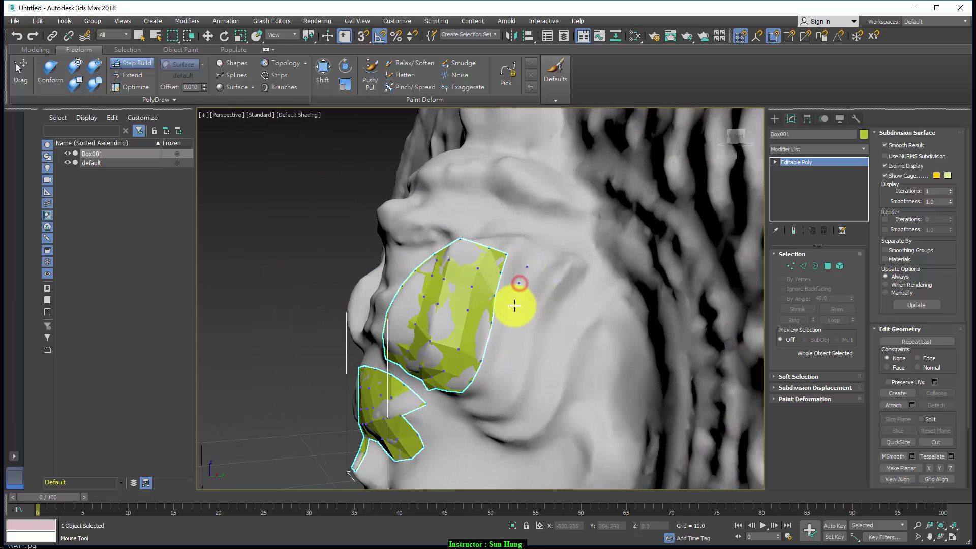
click(500, 365)
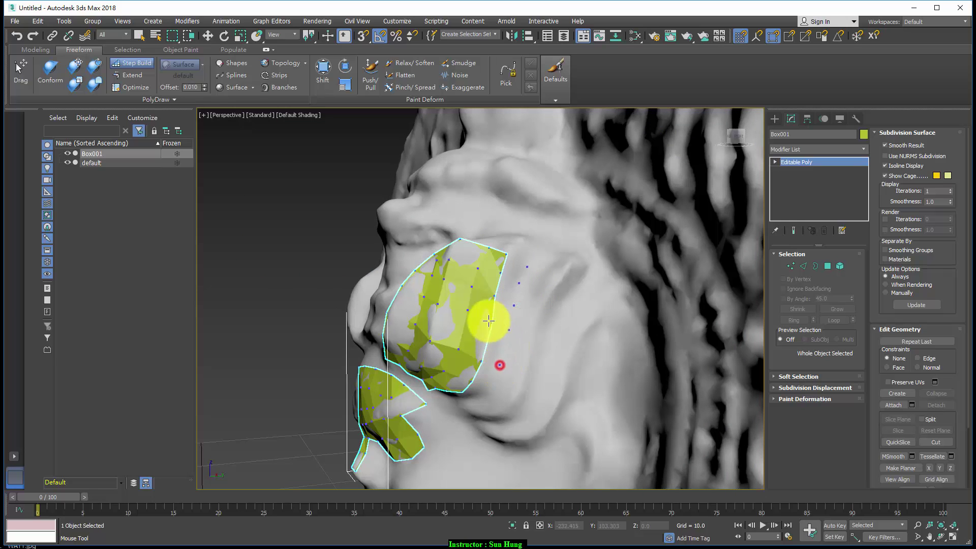
alt+middle_drag(498, 364, 506, 340)
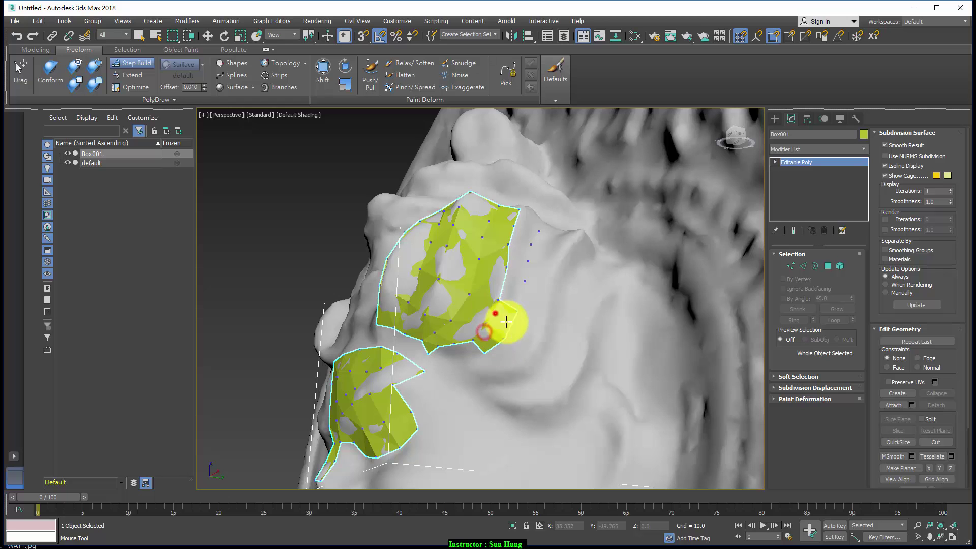
alt+middle_drag(538, 304, 479, 330)
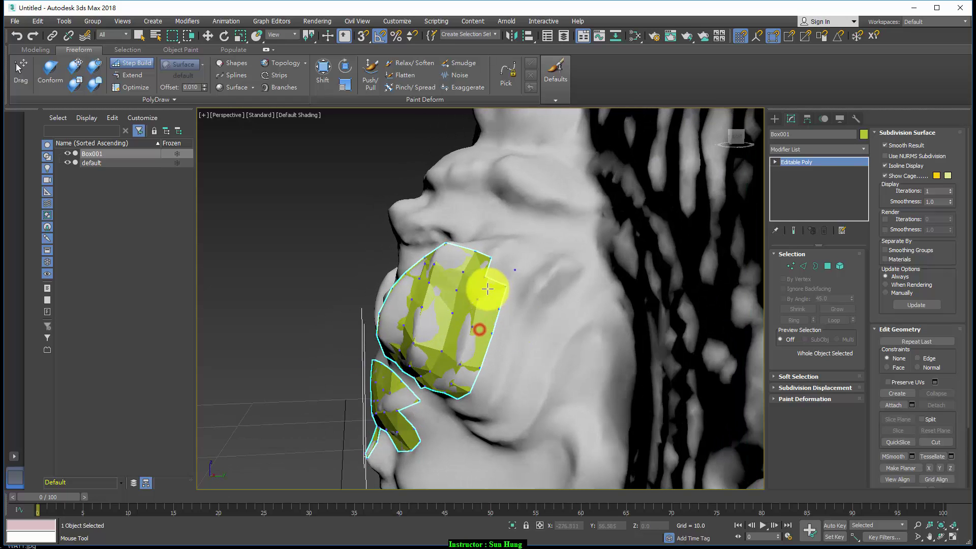
mouse_move(498, 271)
alt+middle_down()
mouse_move(512, 300)
mouse_move(472, 299)
alt+middle_up()
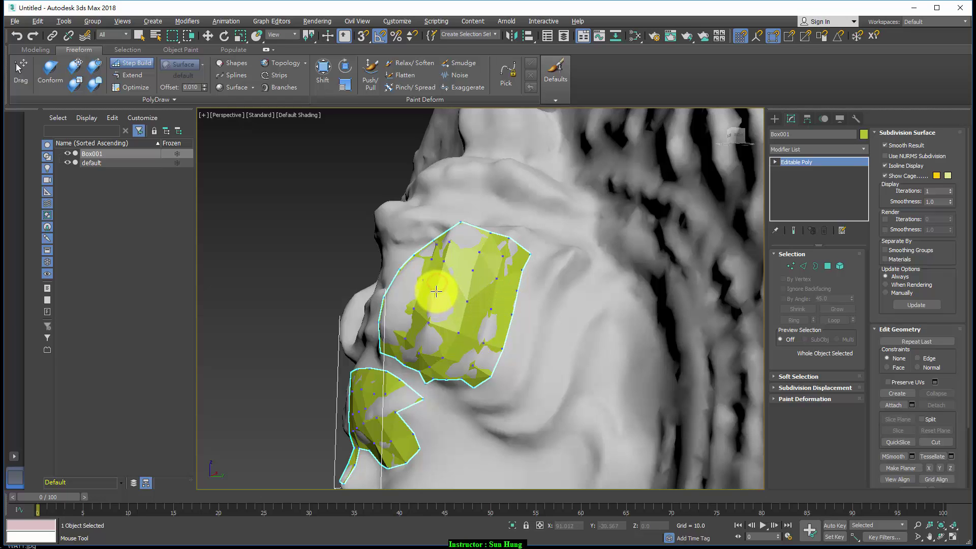
mouse_move(436, 292)
alt+middle_down()
mouse_move(498, 318)
mouse_move(523, 307)
mouse_move(563, 332)
mouse_move(479, 333)
mouse_move(530, 338)
mouse_move(508, 327)
mouse_move(501, 349)
mouse_move(540, 291)
alt+middle_up()
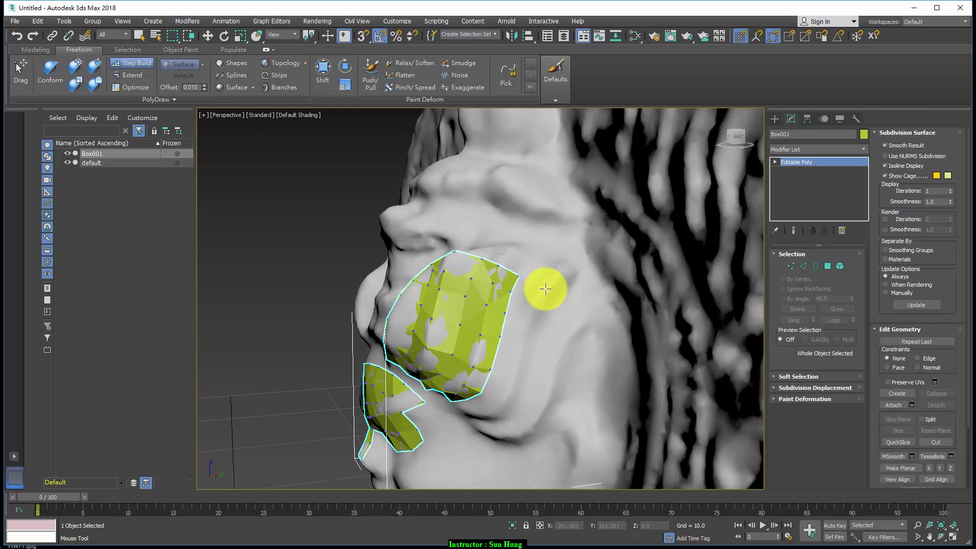